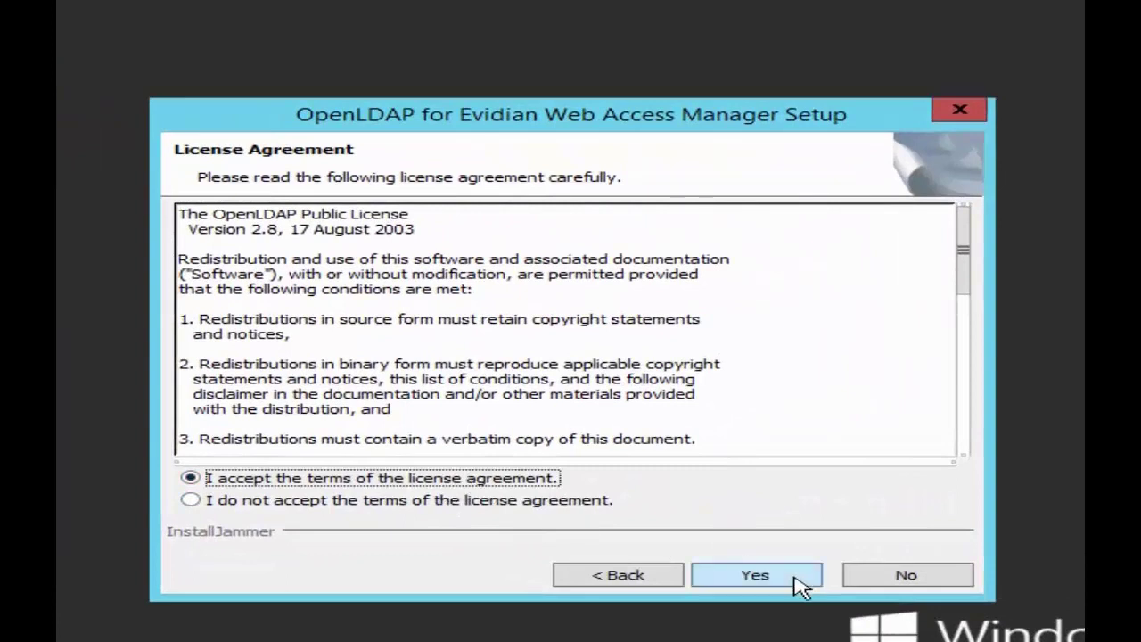
Accept the OpenLDAP license agreement and keep the default destination folder C:\Program Files\Evidian\openldap
{"action": "left_click", "coordinate": [796, 578]}
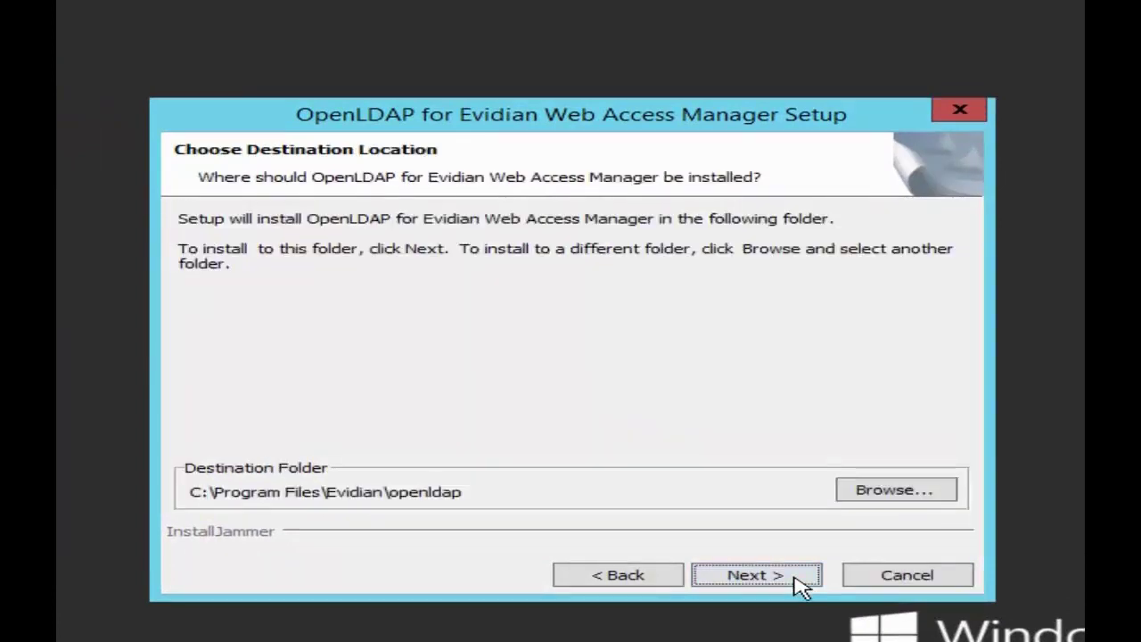
{"action": "left_click", "coordinate": [755, 575]}
Enter and confirm the password for the OpenLDAP administrative user cn=Directory Manager, o=lpfroot
{"action": "left_click", "coordinate": [595, 306]}
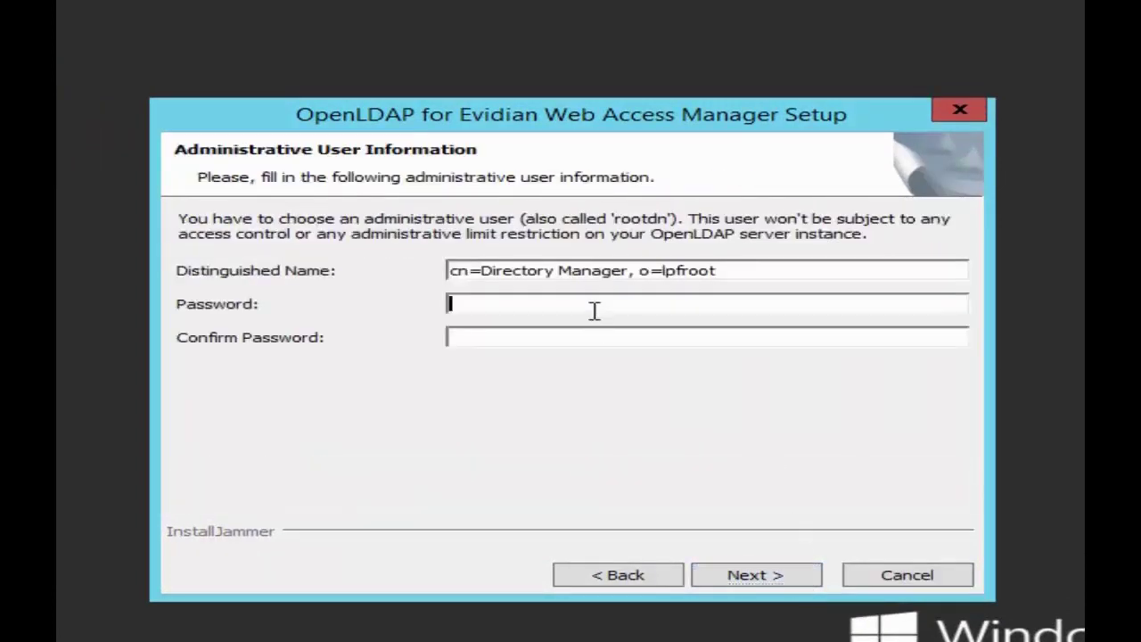
{"action": "type", "text": "*******"}
{"action": "key", "text": "Tab"}
{"action": "type", "text": "********"}
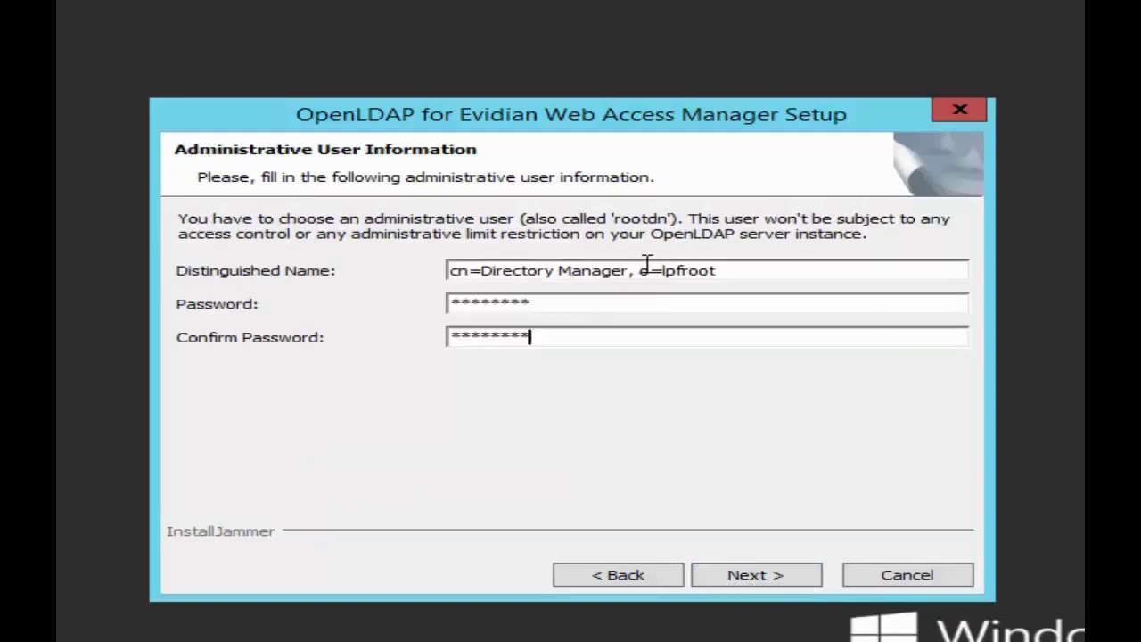
{"action": "left_click", "coordinate": [820, 581]}
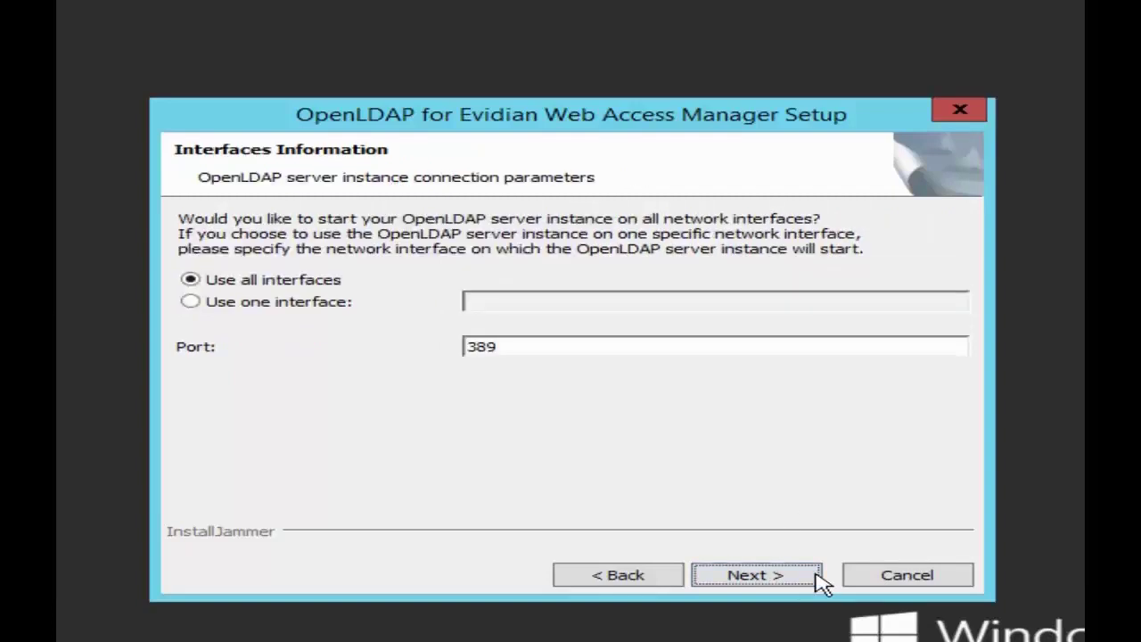
Keep the OpenLDAP server instance on all network interfaces with port 389
{"action": "double_click", "coordinate": [612, 348]}
{"action": "left_click", "coordinate": [612, 349]}
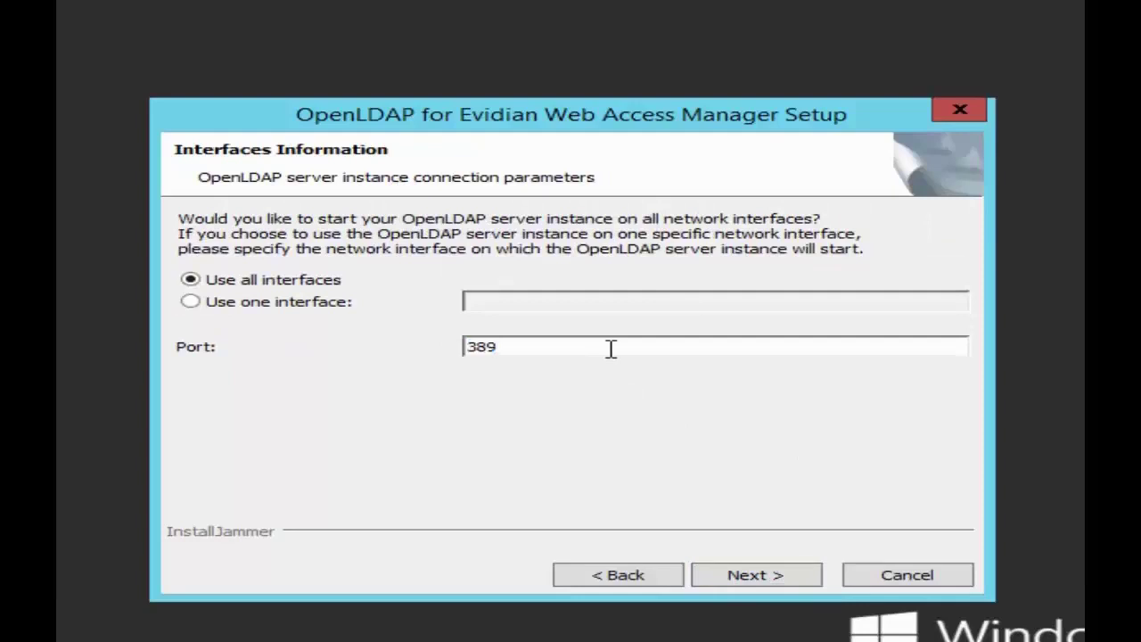
{"action": "left_click", "coordinate": [808, 581]}
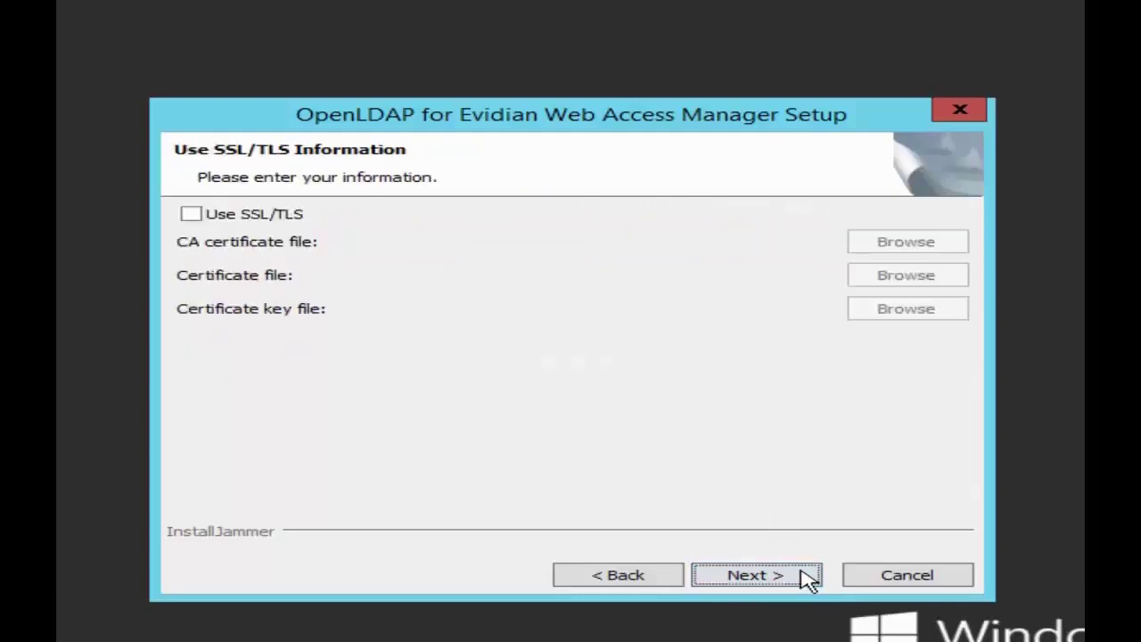
Leave SSL/TLS disabled, run the OpenLDAP installation and finish its setup wizard
{"action": "left_click", "coordinate": [807, 581]}
{"action": "left_click", "coordinate": [808, 581]}
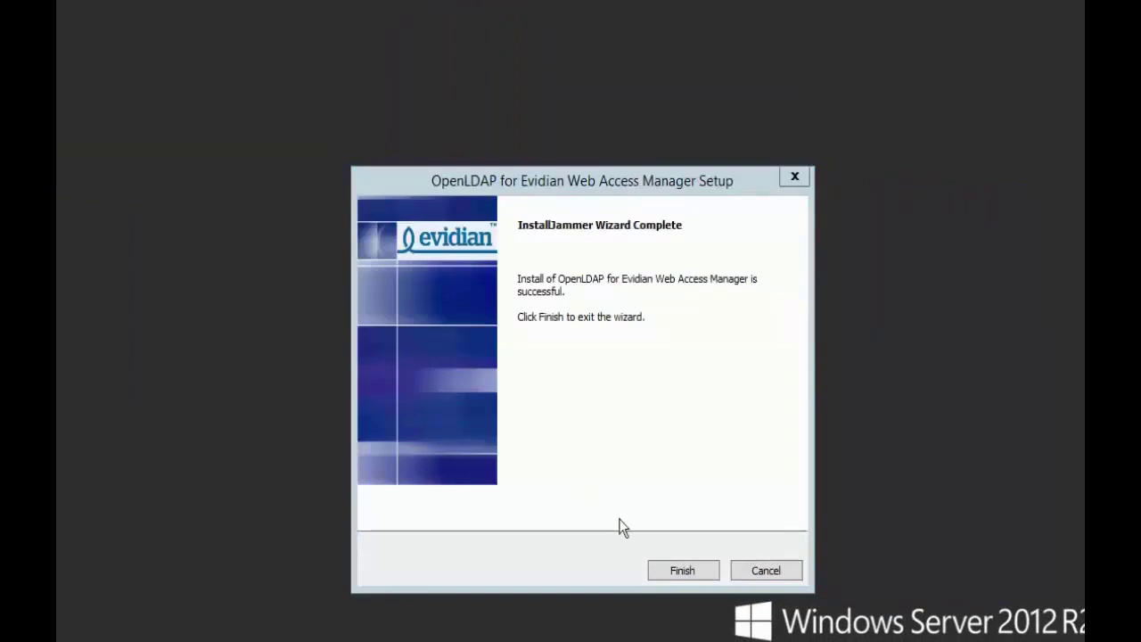
{"action": "left_click", "coordinate": [696, 570]}
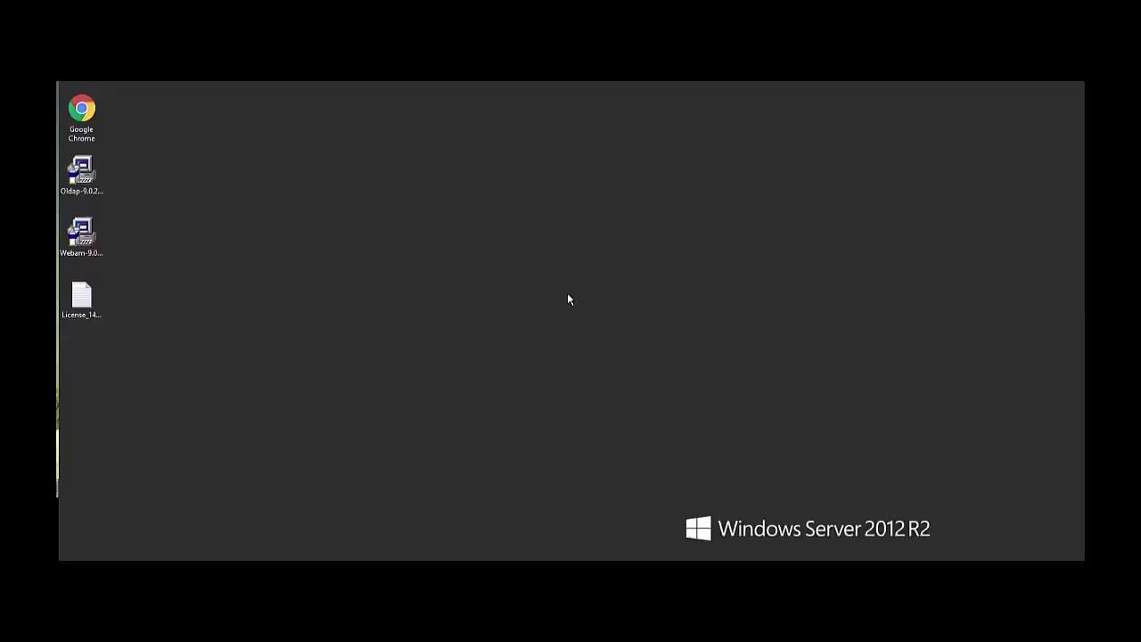
Launch the Webam-9.0.2.6 installer from the desktop and proceed past the welcome page
{"action": "left_click", "coordinate": [96, 252]}
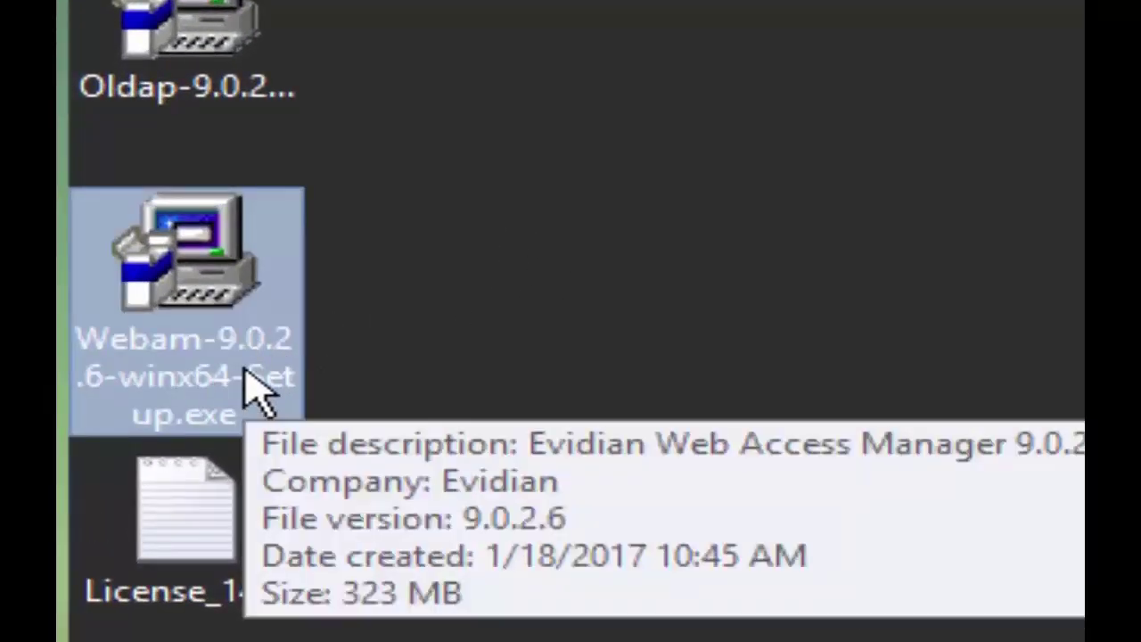
{"action": "double_click", "coordinate": [245, 367]}
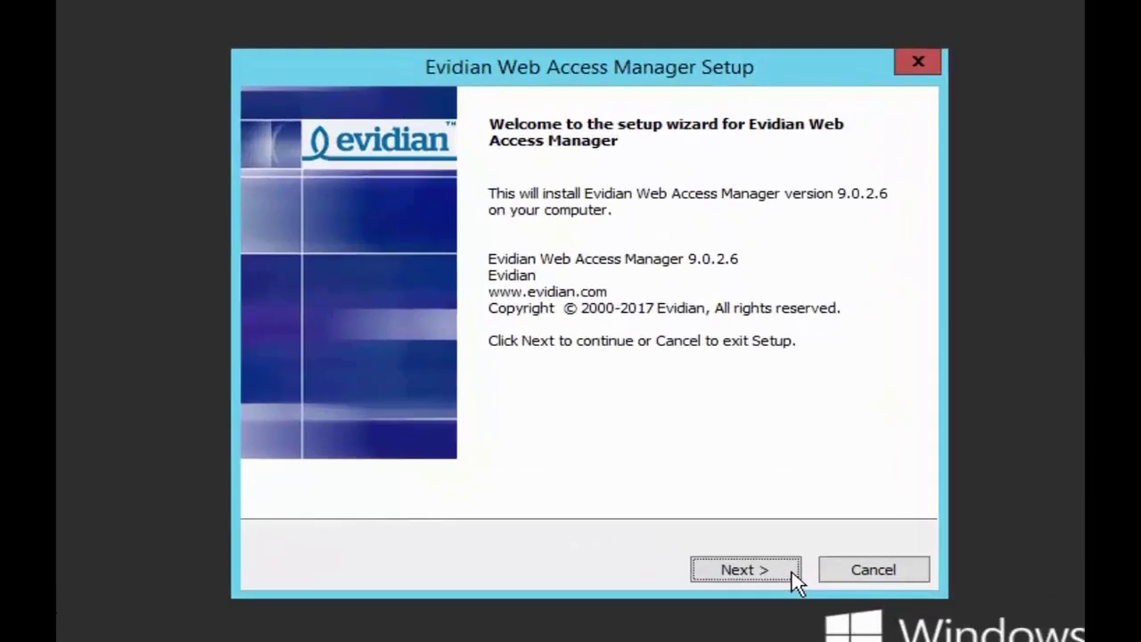
{"action": "left_click", "coordinate": [674, 504]}
Accept the Web Access Manager license agreement and keep the default destination folder C:\Program Files\Evidian\EWAM
{"action": "left_click", "coordinate": [528, 466]}
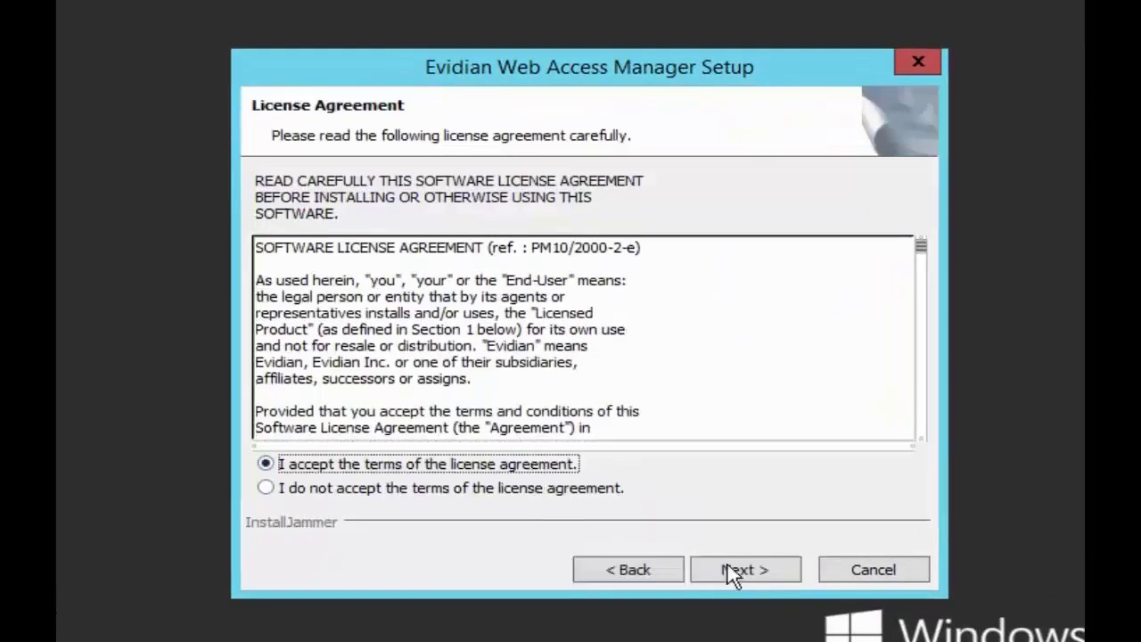
{"action": "left_click", "coordinate": [794, 581]}
{"action": "left_click", "coordinate": [793, 581]}
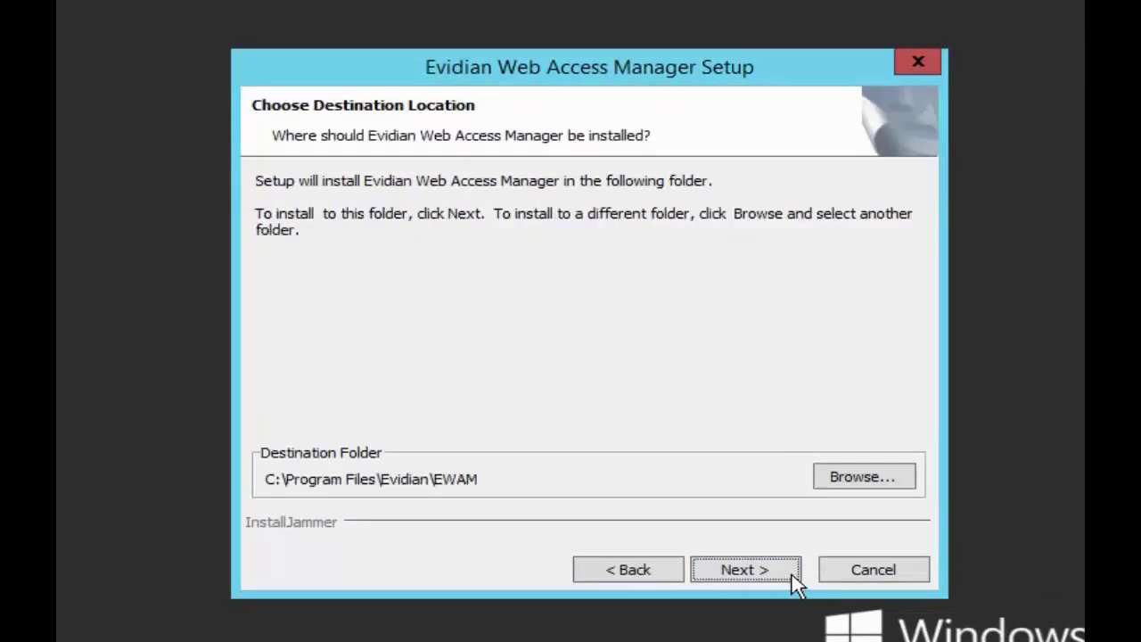
{"action": "left_click", "coordinate": [794, 581]}
Declare the directory already installed and set its server name to wamserver, DNS domain to evidian.local, protocol to LDAP and port to 389
{"action": "left_click", "coordinate": [603, 463]}
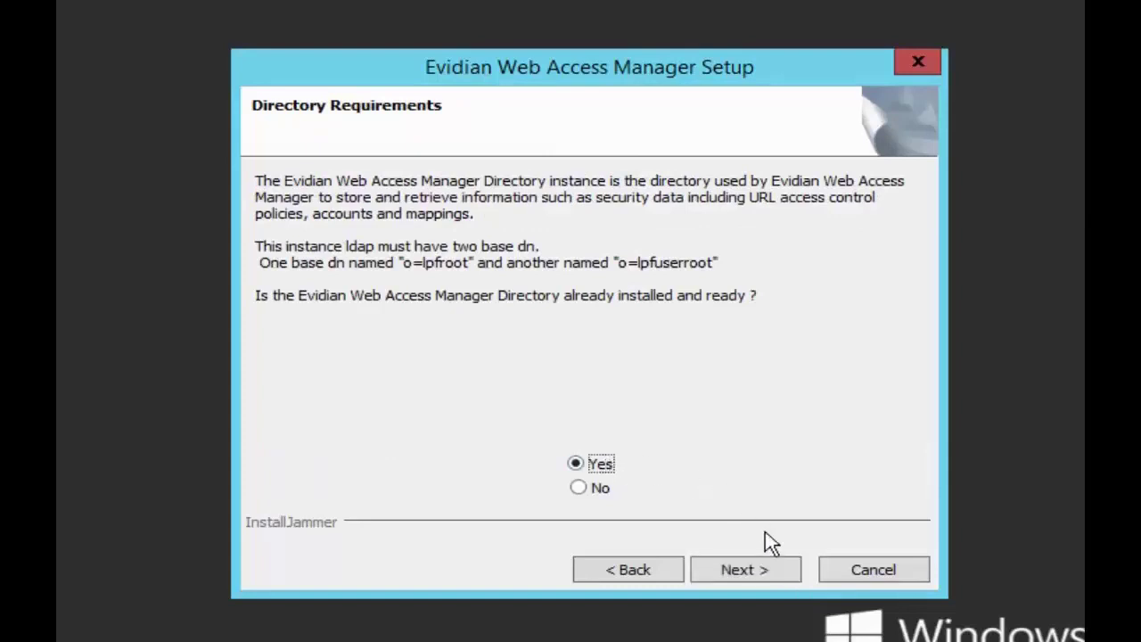
{"action": "left_click", "coordinate": [794, 575]}
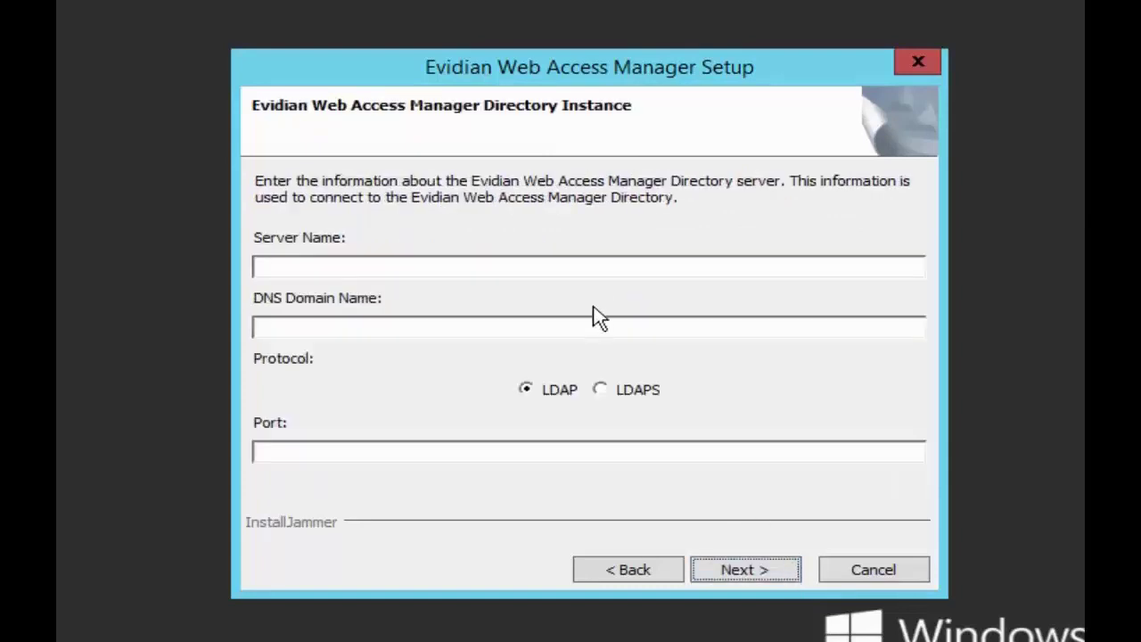
{"action": "type", "text": "wa"}
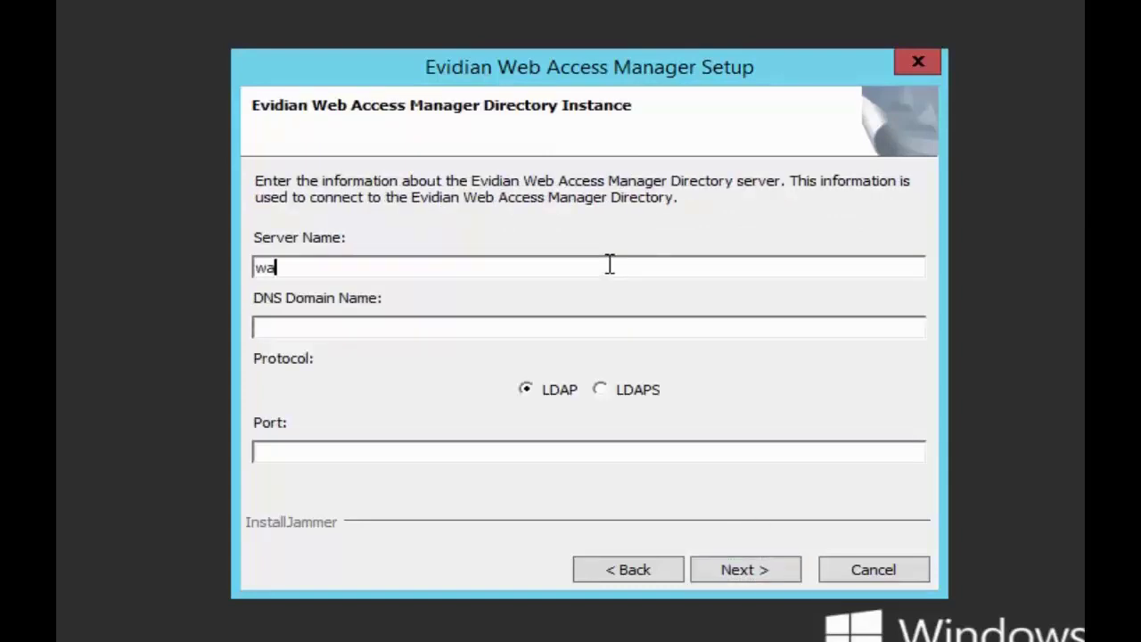
{"action": "type", "text": "mserver"}
{"action": "key", "text": "Tab"}
{"action": "type", "text": "evidi"}
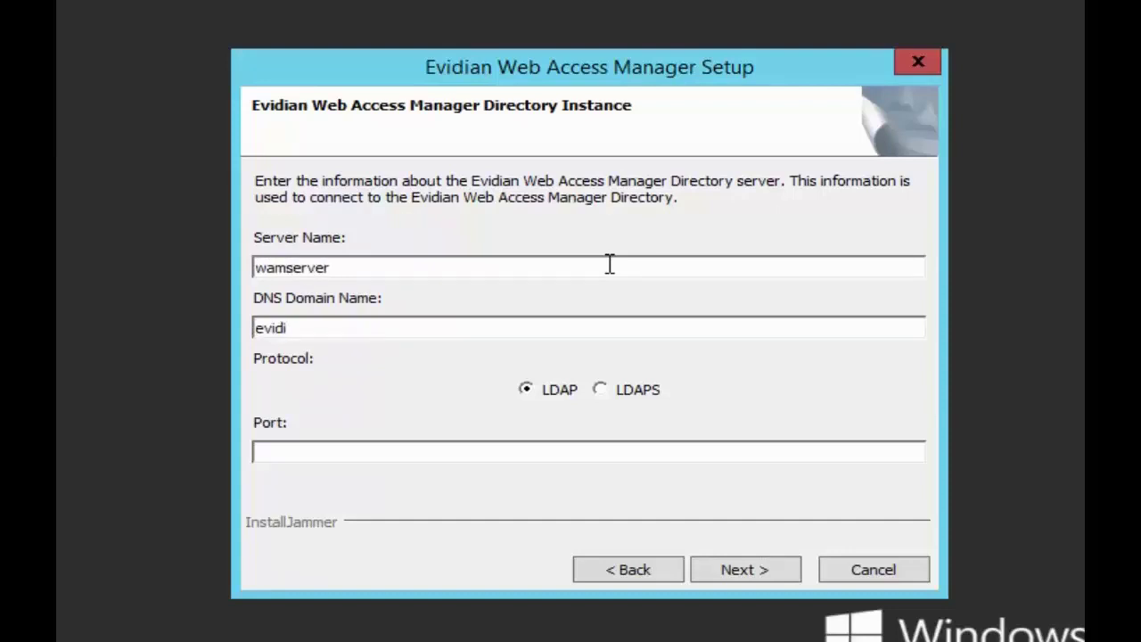
{"action": "type", "text": "an.local"}
{"action": "key", "text": "Tab"}
{"action": "key", "text": "Tab"}
{"action": "key", "text": "Tab"}
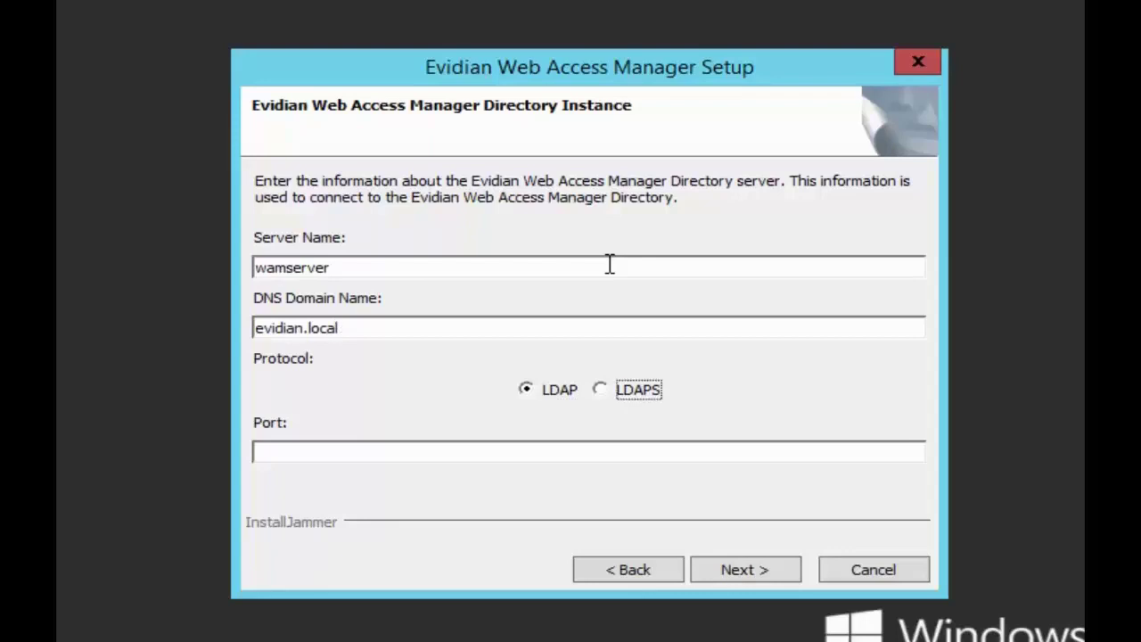
{"action": "type", "text": "389"}
{"action": "left_click", "coordinate": [739, 577]}
Enter the password of the directory administrative user cn=Directory Manager, o=lpfRoot
{"action": "left_click", "coordinate": [683, 443]}
{"action": "type", "text": "*"}
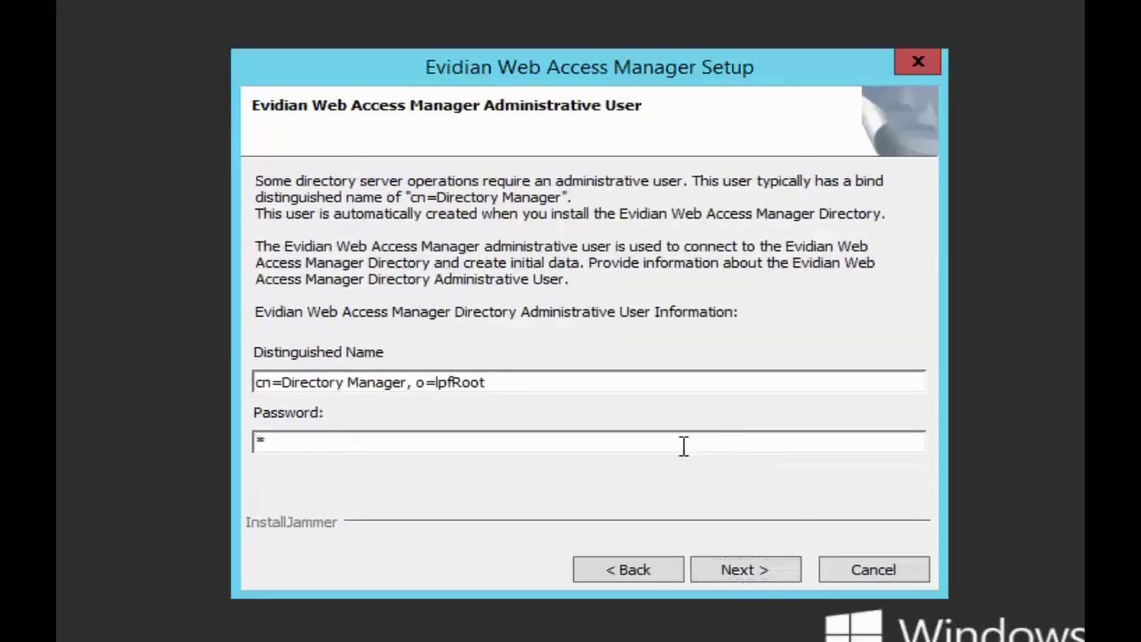
{"action": "type", "text": "********"}
{"action": "left_click", "coordinate": [793, 573]}
Enter and confirm the password for the default Web Access Manager administrator lpfadmin
{"action": "left_click", "coordinate": [637, 335]}
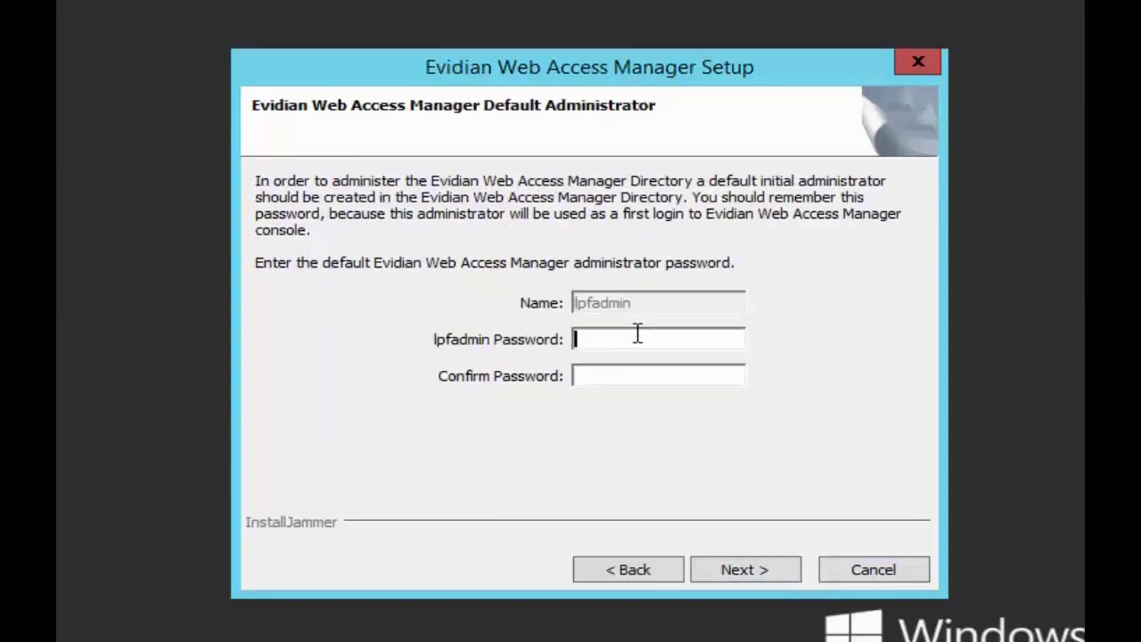
{"action": "type", "text": "********"}
{"action": "key", "text": "Tab"}
{"action": "type", "text": "*******"}
{"action": "left_click", "coordinate": [790, 572]}
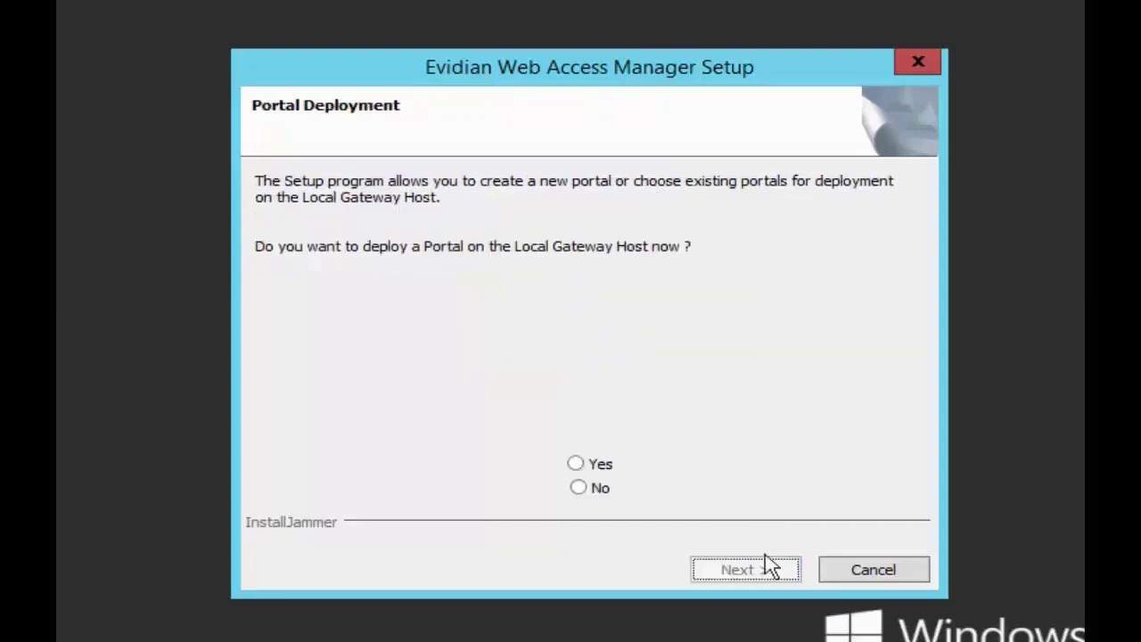
Decline deploying a portal on the Local Gateway Host and continue the setup
{"action": "left_click", "coordinate": [597, 488]}
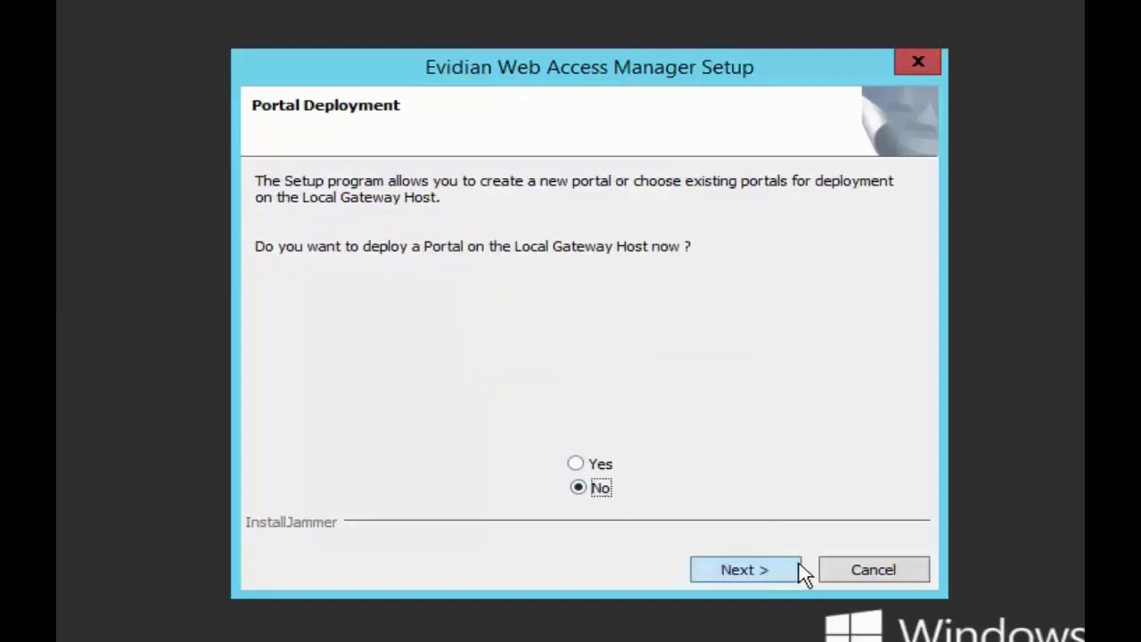
{"action": "left_click", "coordinate": [793, 572]}
{"action": "left_click", "coordinate": [800, 571]}
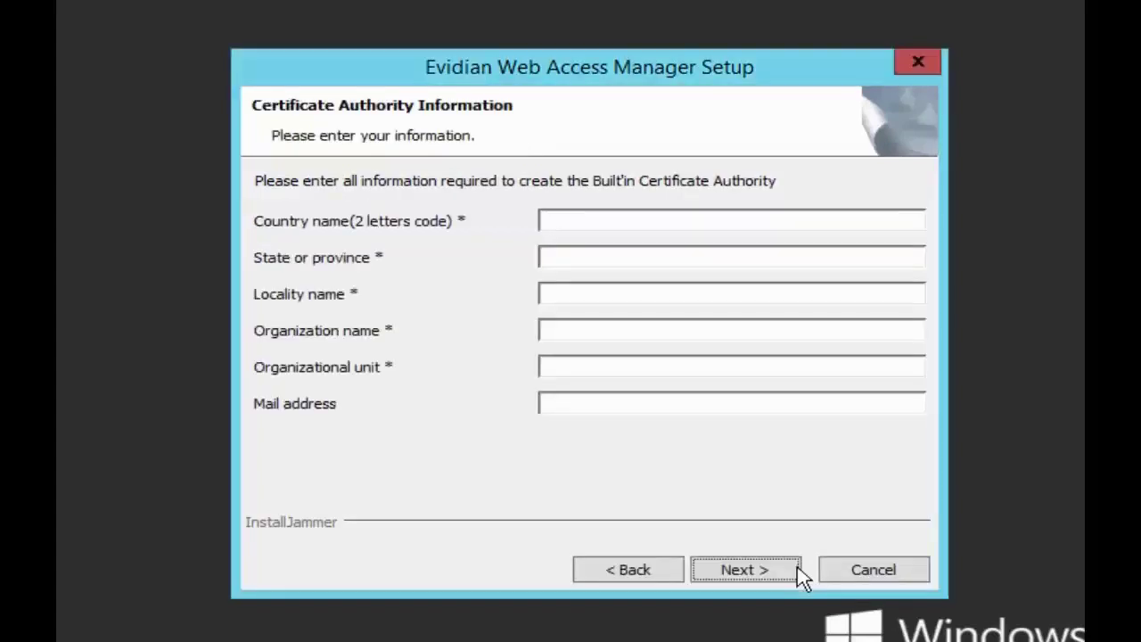
Fill in the Certificate Authority information with country FR, state IdF, locality Paris, organization Evidian and organizational unit Atos
{"action": "left_click", "coordinate": [810, 216]}
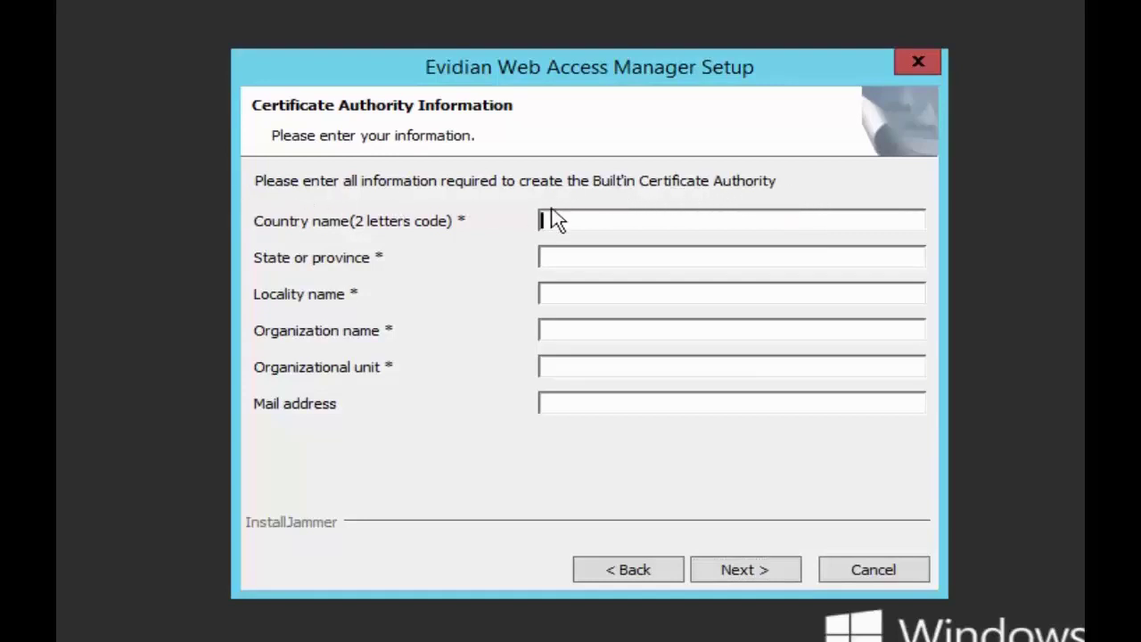
{"action": "type", "text": "FR"}
{"action": "key", "text": "Tab"}
{"action": "type", "text": "IdF"}
{"action": "key", "text": "Tab"}
{"action": "type", "text": "Prisis"}
{"action": "key", "text": "Tab"}
{"action": "type", "text": "Evdiia"}
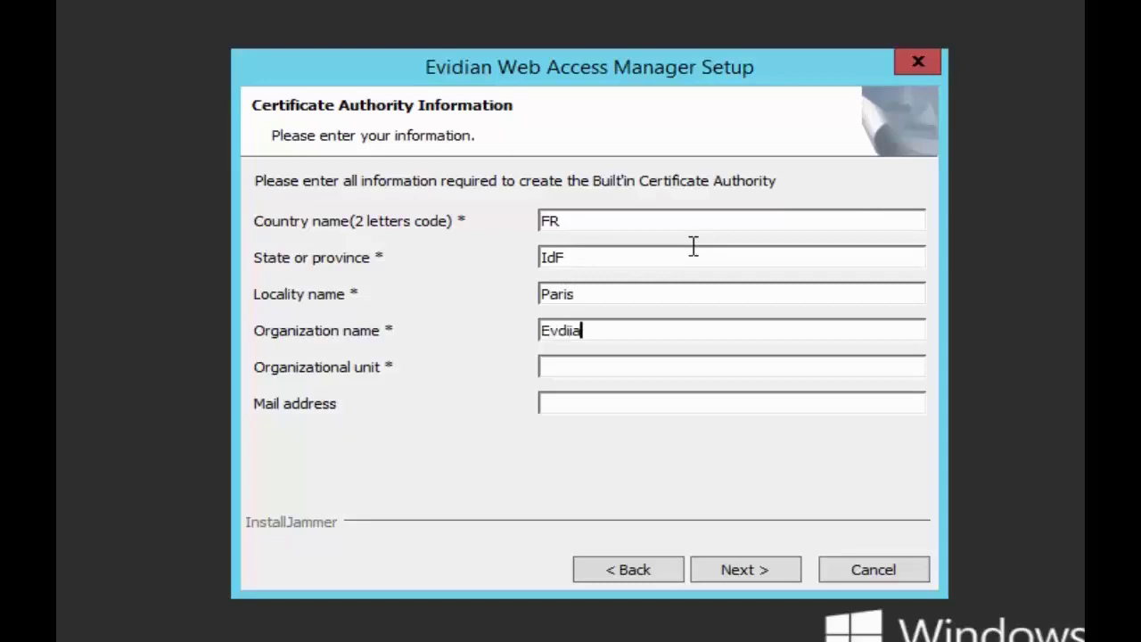
{"action": "key", "text": "BackSpace"}
{"action": "type", "text": "idian"}
{"action": "key", "text": "Tab"}
{"action": "type", "text": "Atos"}
{"action": "left_click", "coordinate": [783, 574]}
Enter and confirm the Certificate Authority password and create the built-in CA
{"action": "left_click", "coordinate": [633, 256]}
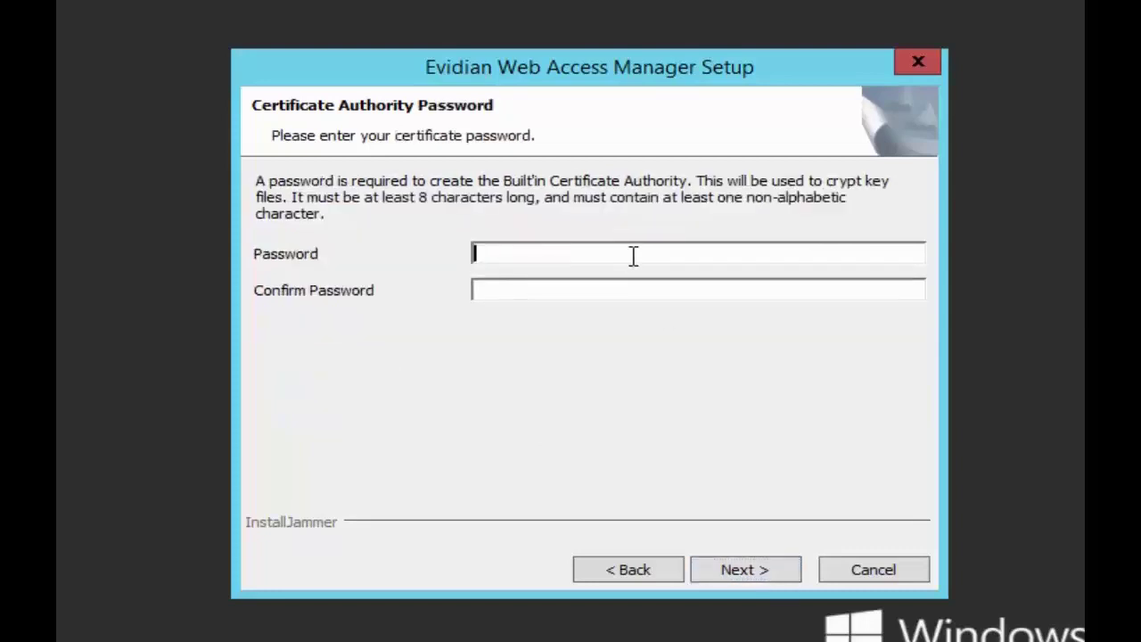
{"action": "type", "text": "*****"}
{"action": "key", "text": "Tab"}
{"action": "type", "text": "*********"}
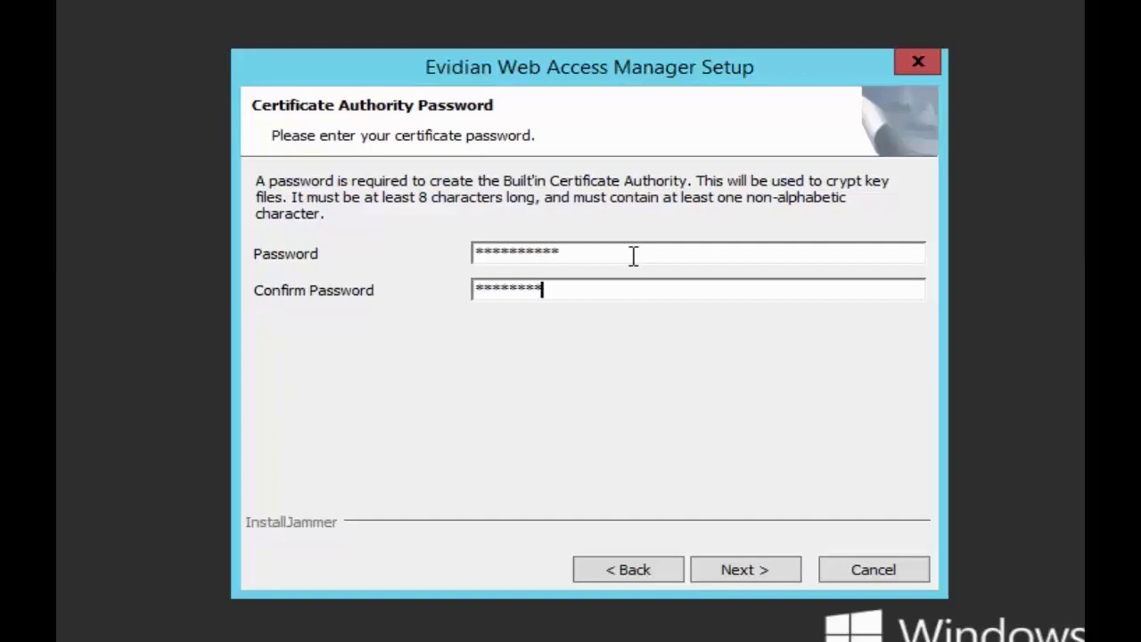
{"action": "type", "text": "*"}
{"action": "left_click", "coordinate": [799, 576]}
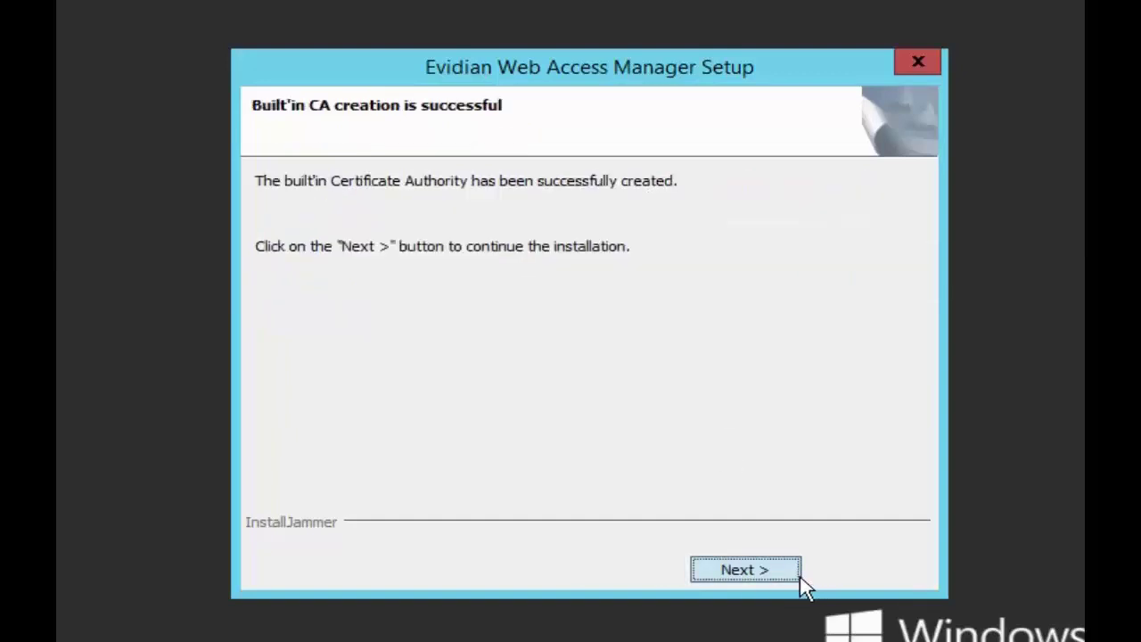
Continue the installation after the CA creation and review the installation summary to its end
{"action": "left_click", "coordinate": [799, 576]}
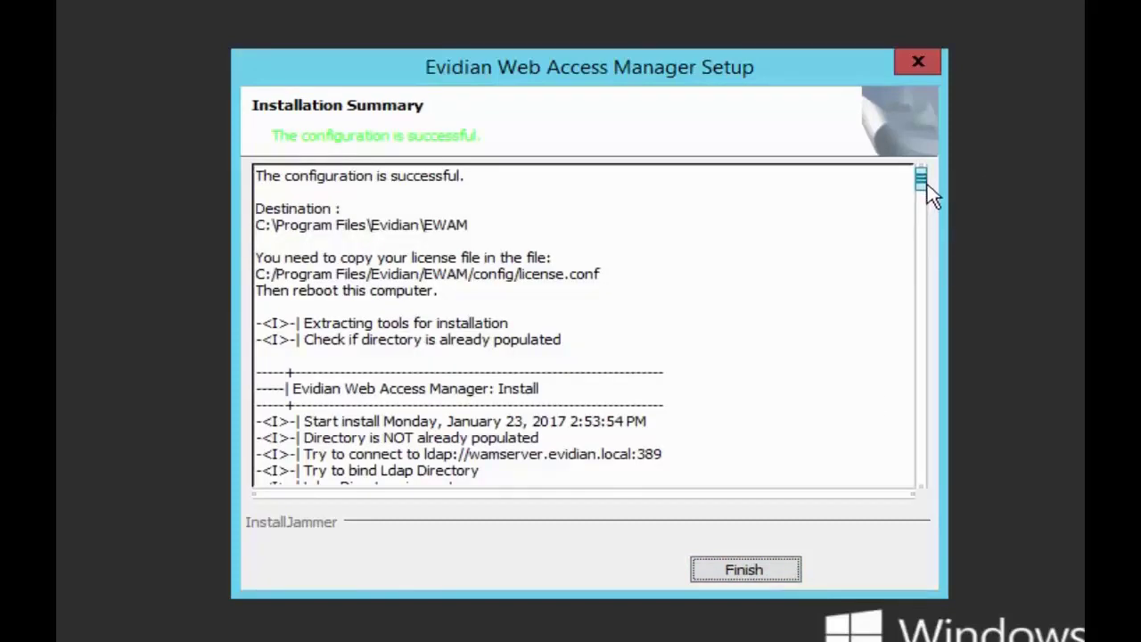
{"action": "left_click_drag", "start_coordinate": [930, 193], "coordinate": [926, 510]}
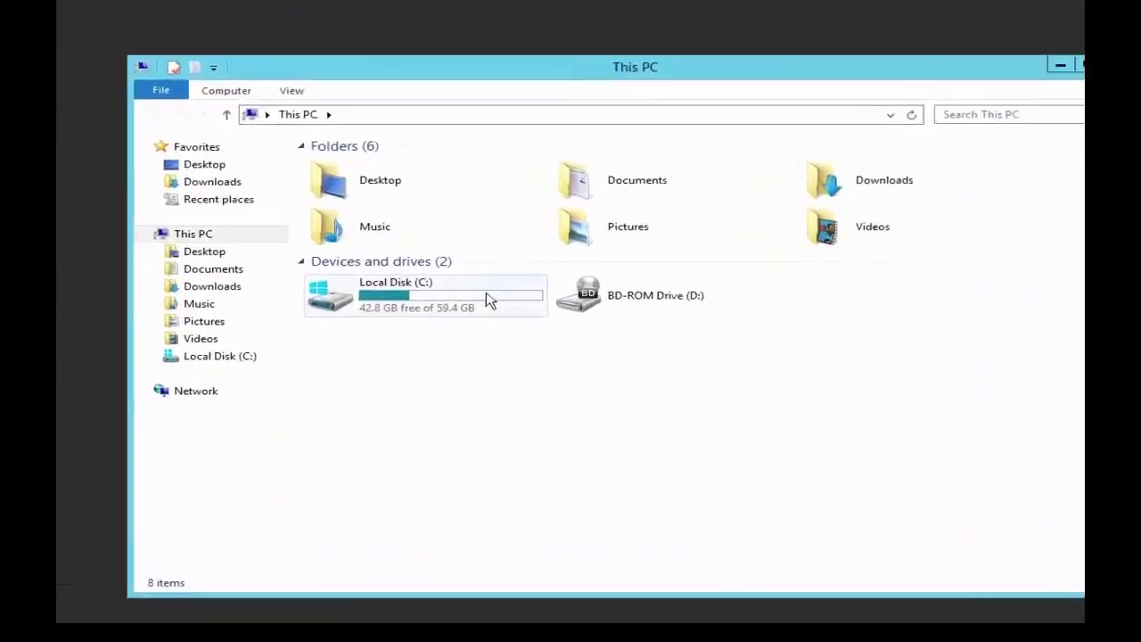
Open the folder C:\Program Files\Evidian\EWAM\config in the file explorer
{"action": "left_click", "coordinate": [540, 302]}
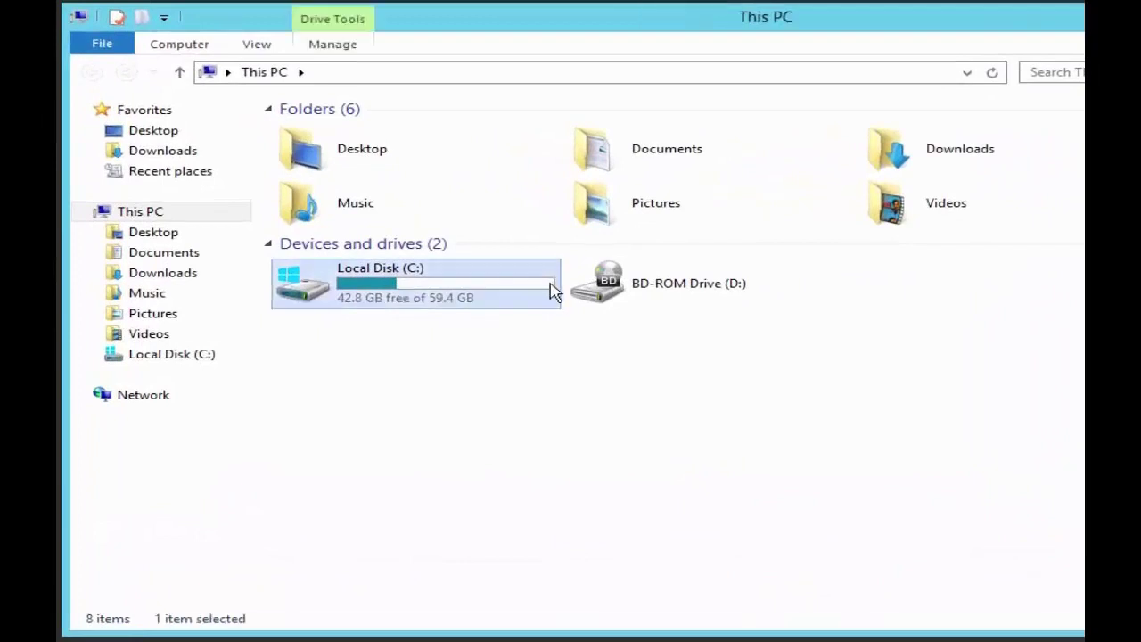
{"action": "double_click", "coordinate": [553, 292]}
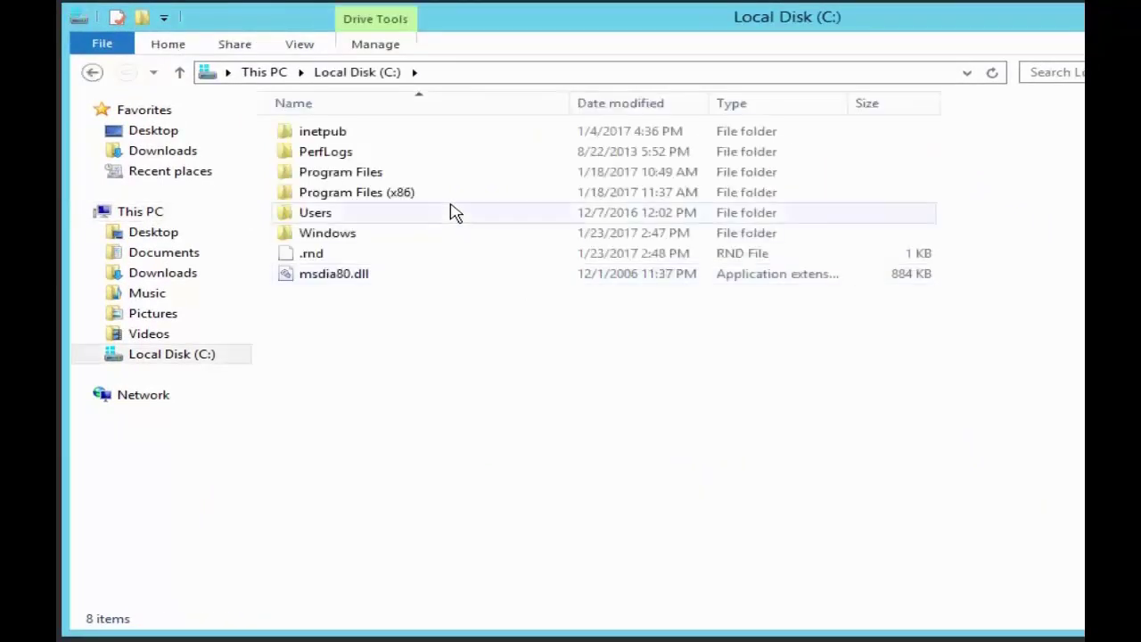
{"action": "left_click", "coordinate": [520, 179]}
{"action": "double_click", "coordinate": [520, 178]}
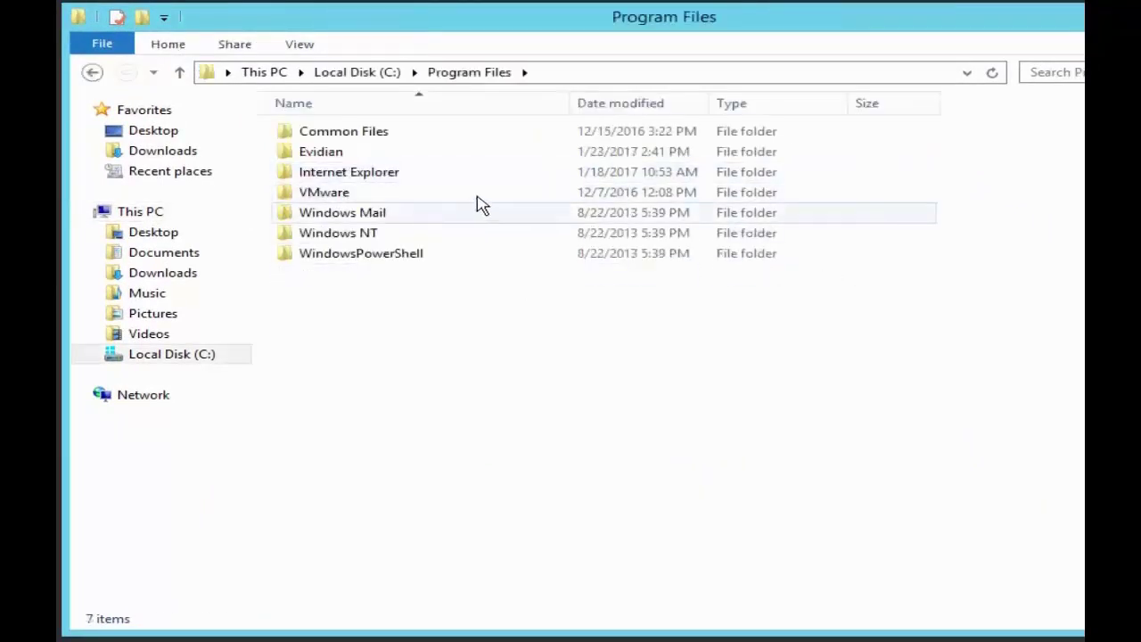
{"action": "double_click", "coordinate": [499, 161]}
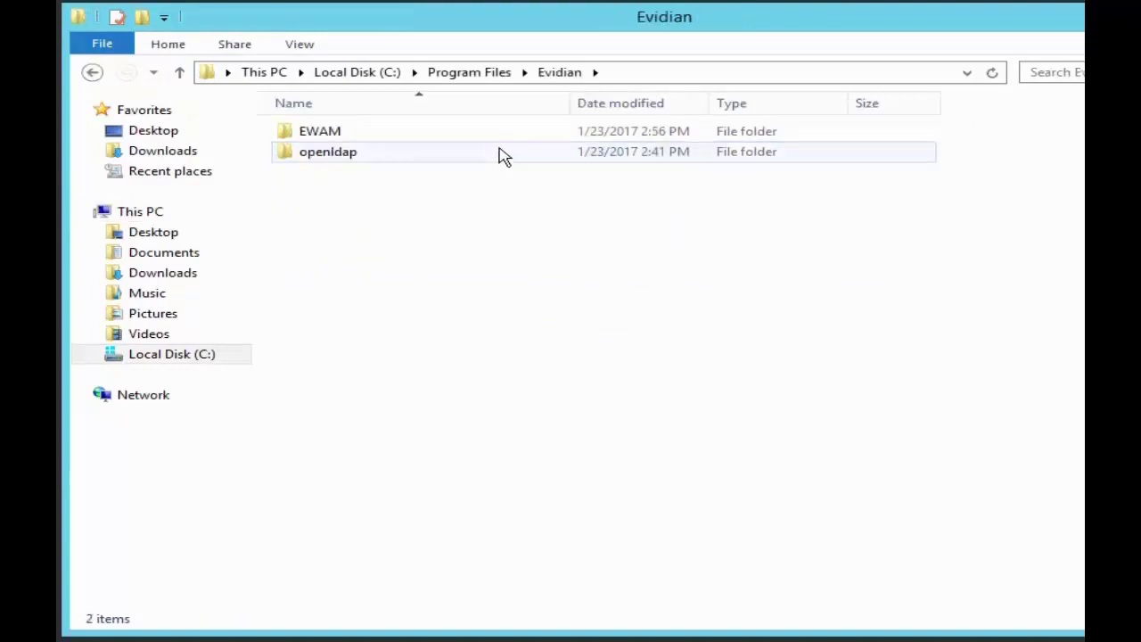
{"action": "double_click", "coordinate": [505, 141]}
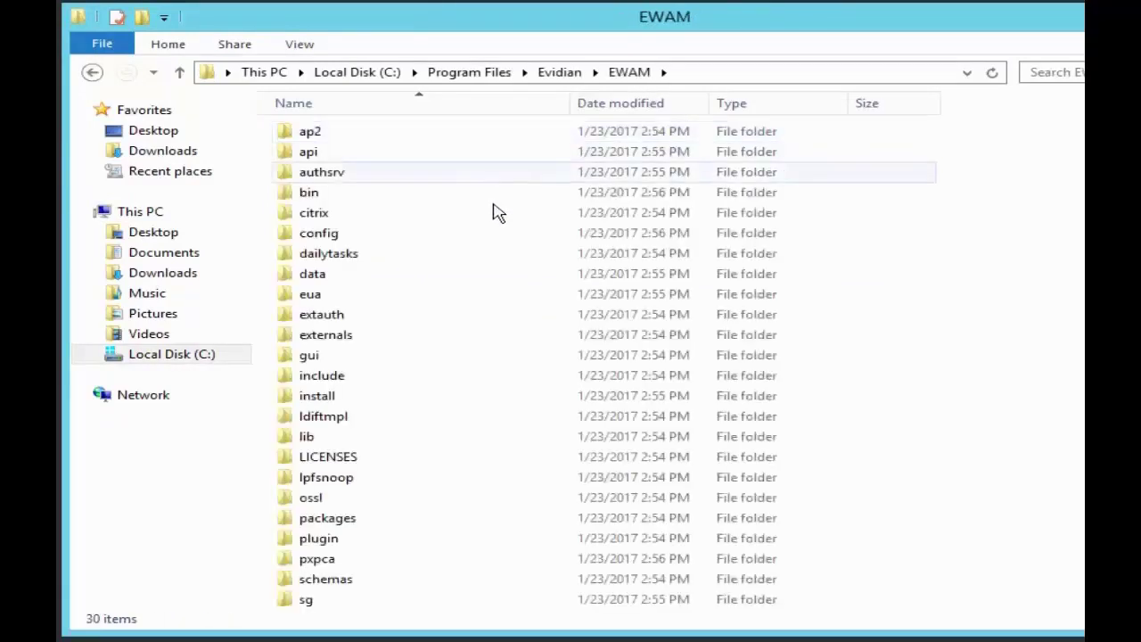
{"action": "double_click", "coordinate": [509, 234]}
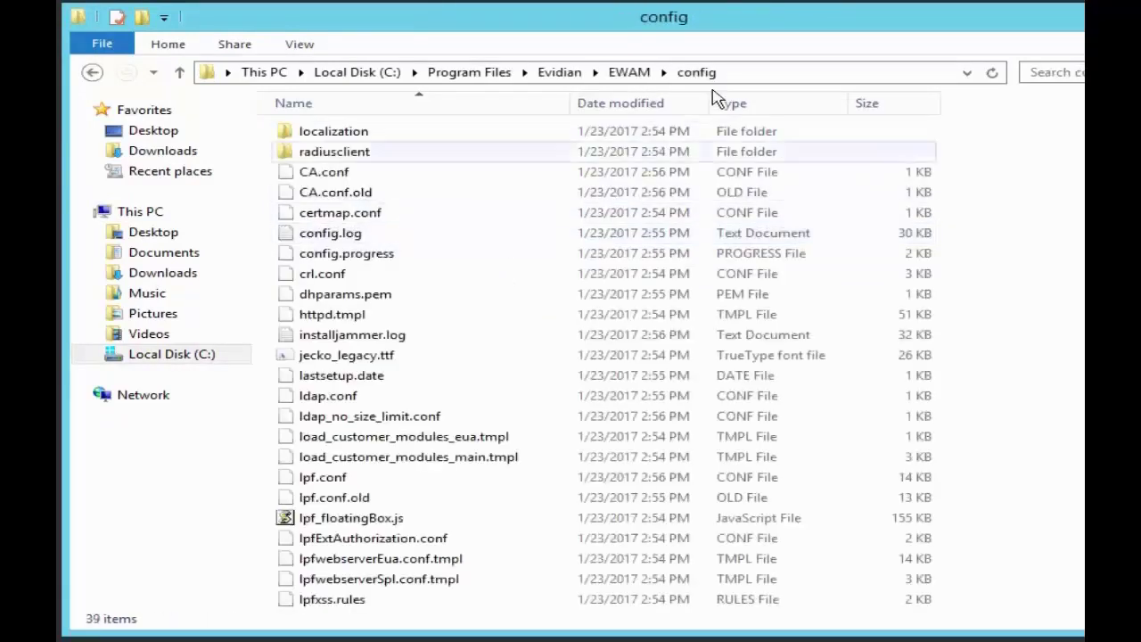
Move the WebEdition 9.0 license text file from the desktop into C:\Program Files\Evidian\EWAM\config
{"action": "left_click", "coordinate": [835, 71]}
{"action": "left_click", "coordinate": [838, 70]}
{"action": "key", "text": "super+Right"}
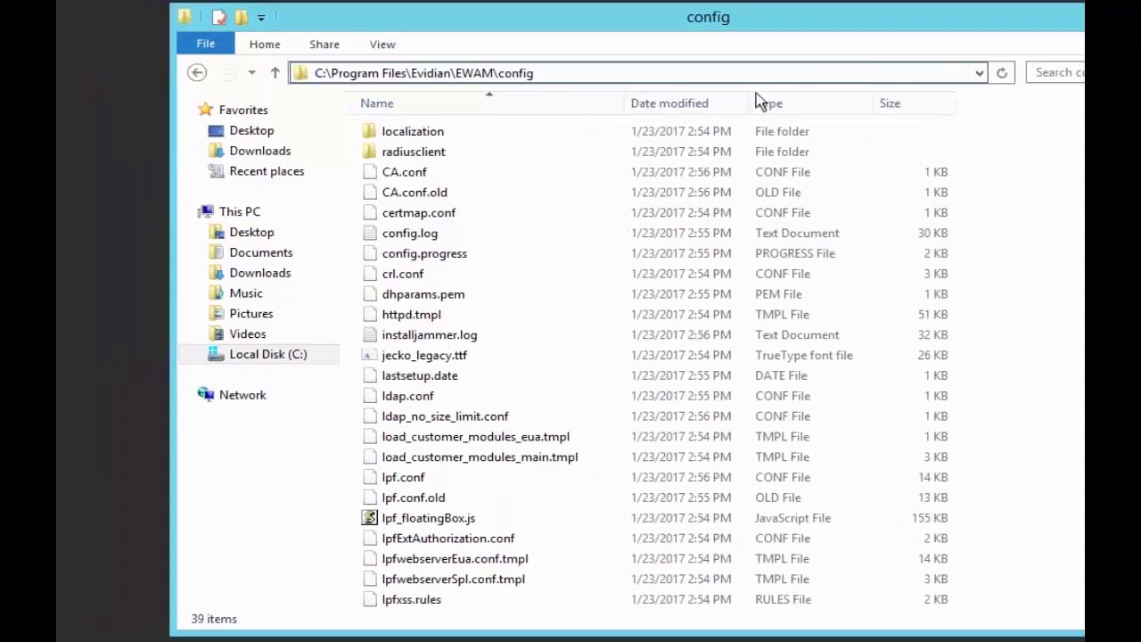
{"action": "left_click", "coordinate": [122, 255]}
{"action": "left_click_drag", "start_coordinate": [122, 254], "coordinate": [1052, 313]}
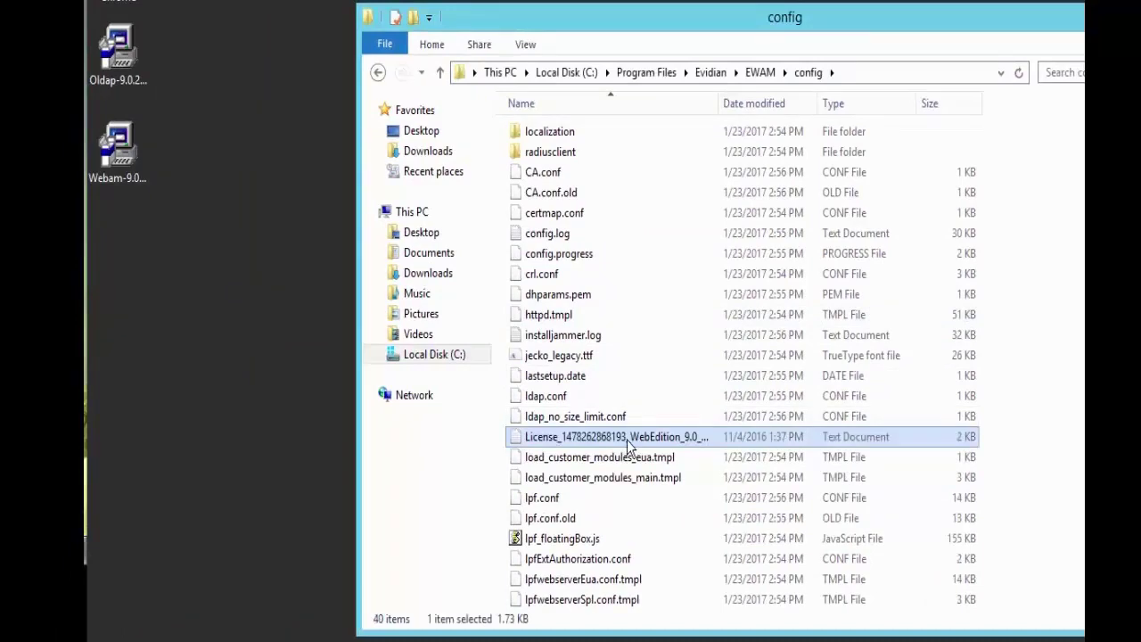
Rename the license text file in the config folder as license.conf and accept the extension change
{"action": "key", "text": "F2"}
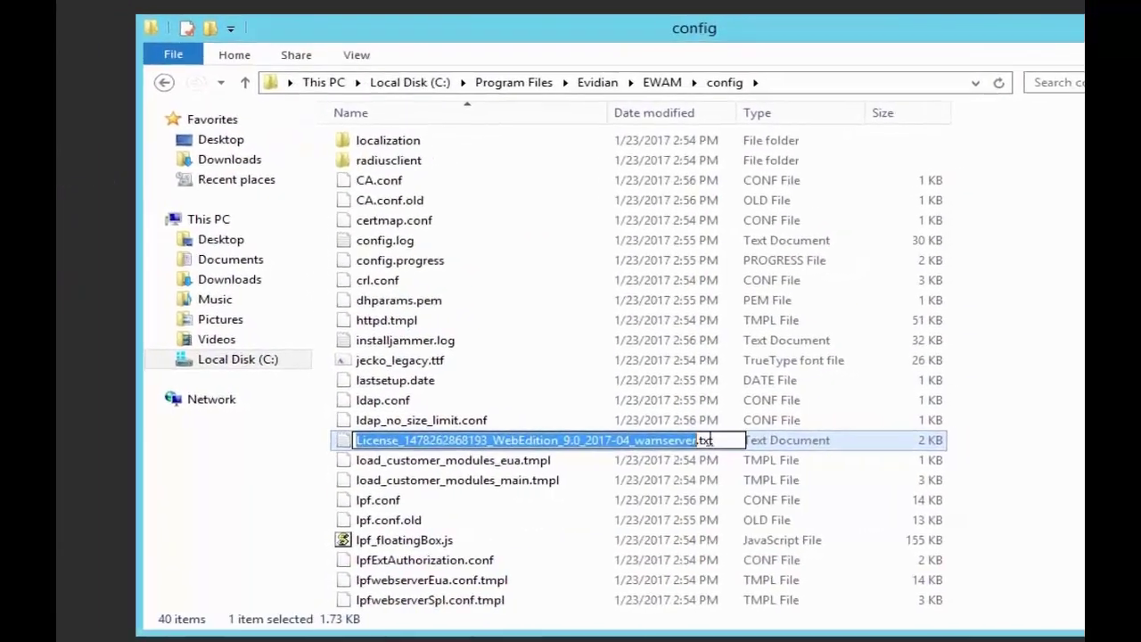
{"action": "left_click_drag", "start_coordinate": [723, 440], "coordinate": [268, 448]}
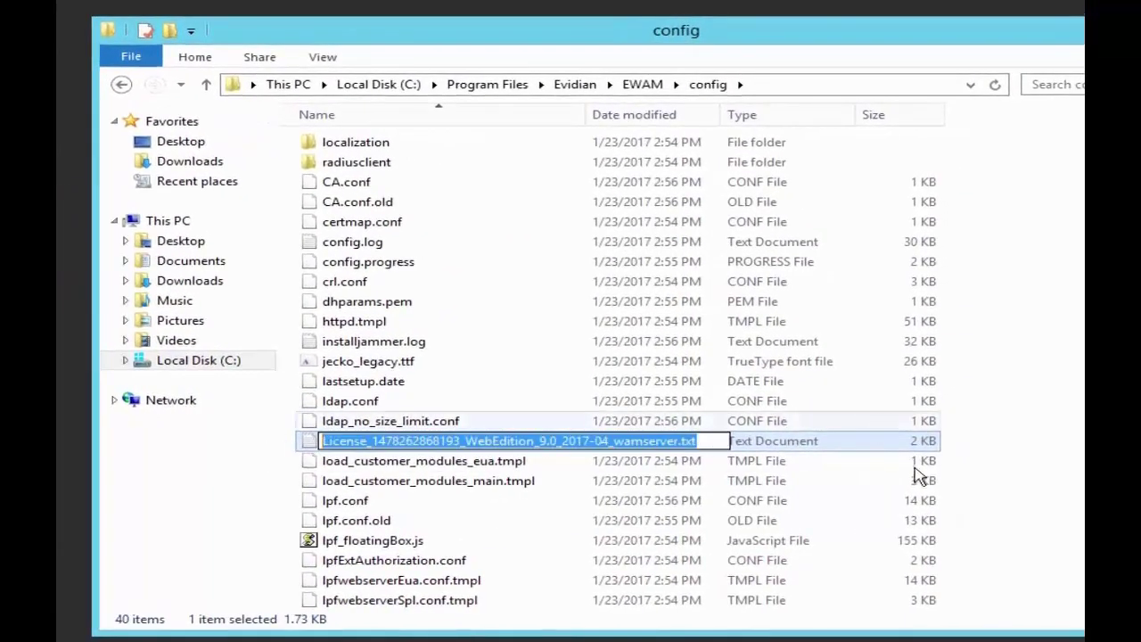
{"action": "type", "text": "licen"}
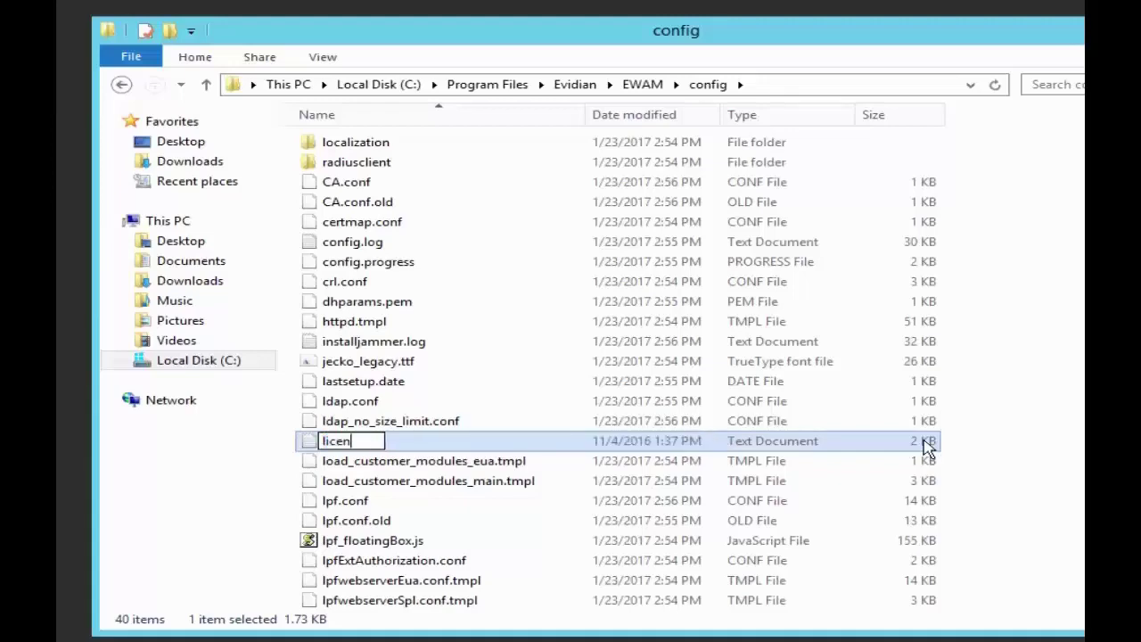
{"action": "type", "text": "se.conf"}
{"action": "key", "text": "Return"}
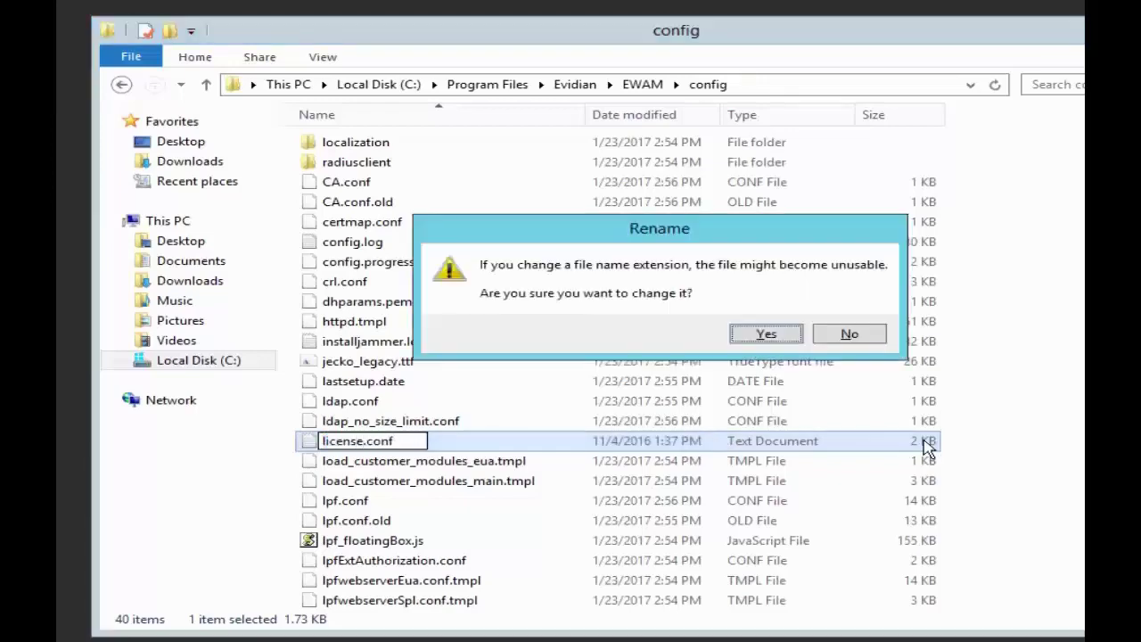
{"action": "left_click", "coordinate": [799, 342]}
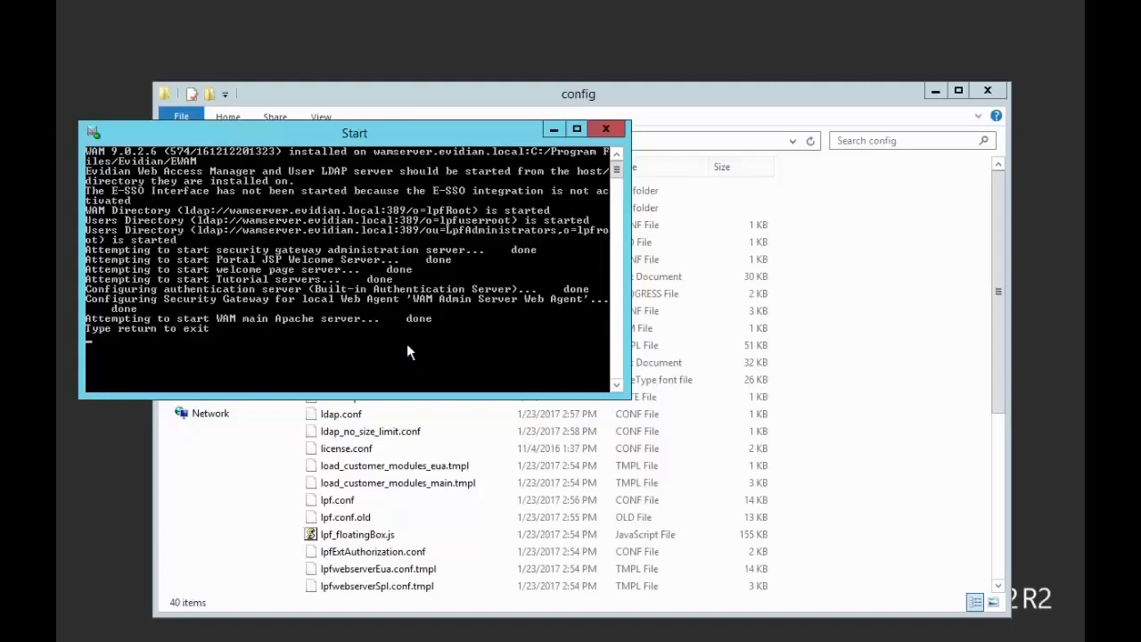
{"action": "key", "text": "Return"}
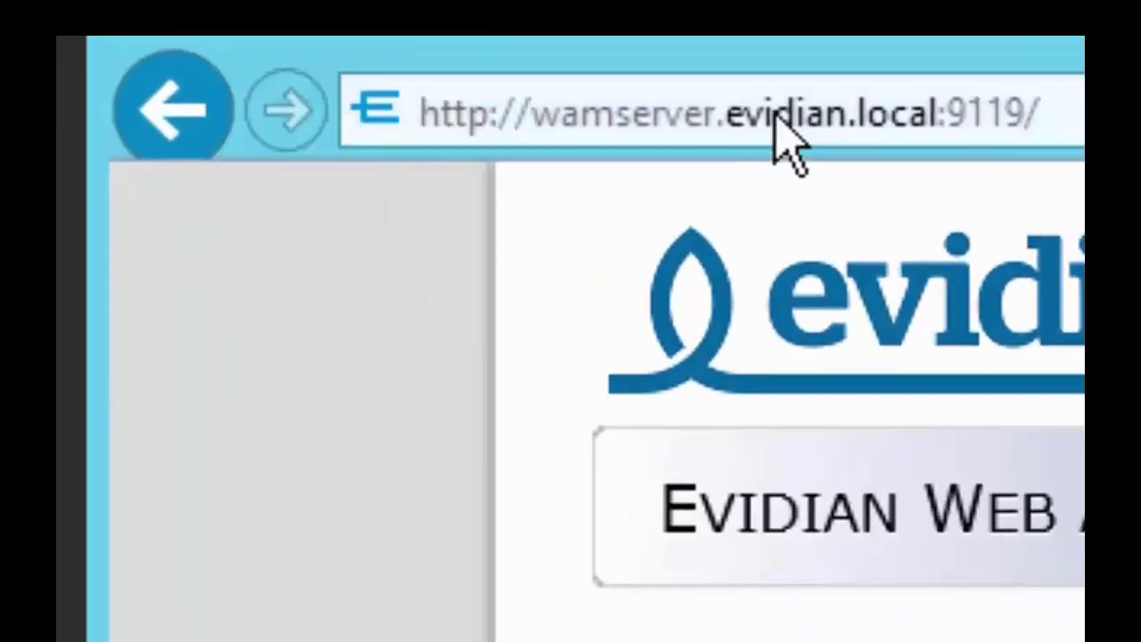
{"action": "left_click", "coordinate": [327, 114]}
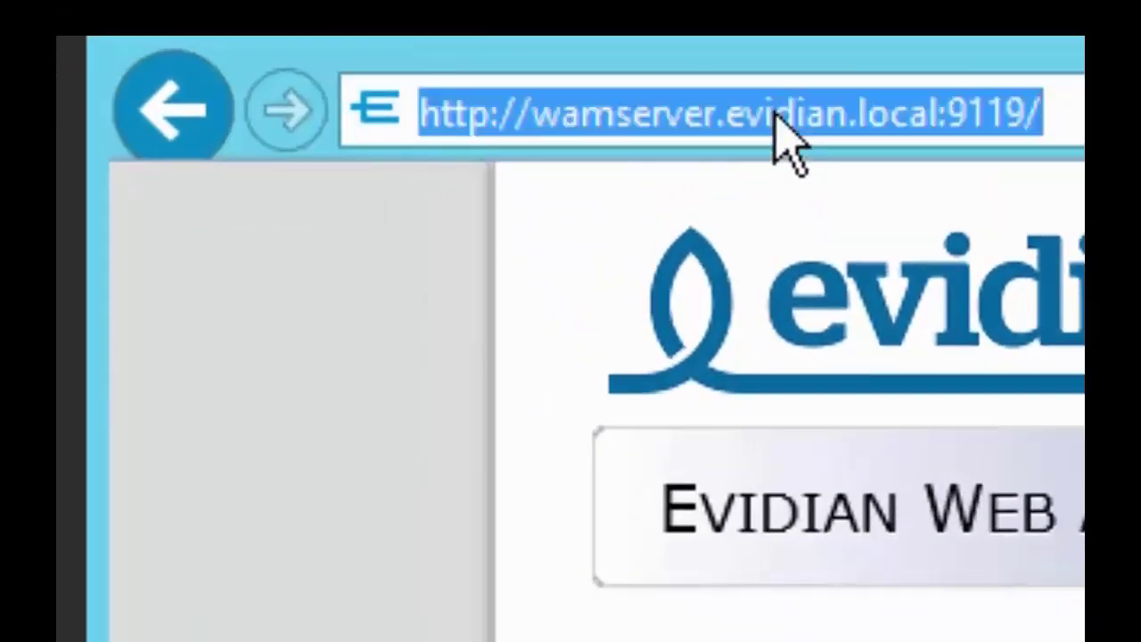
{"action": "left_click_drag", "start_coordinate": [1044, 115], "coordinate": [204, 89]}
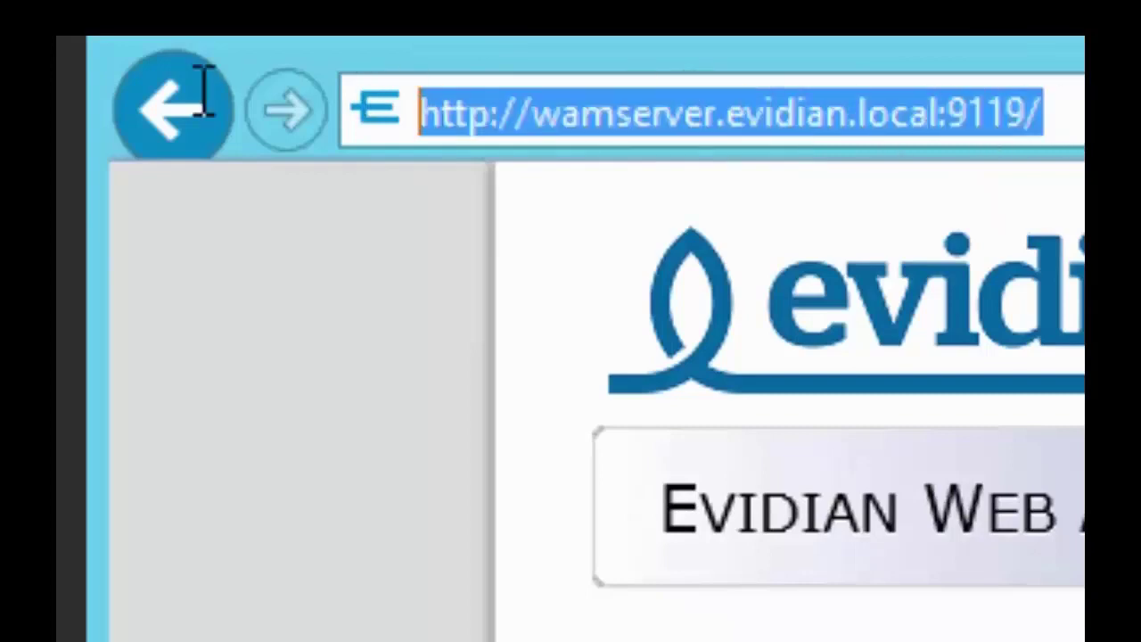
{"action": "key", "text": "ctrl+c"}
{"action": "key", "text": "ctrl+v"}
{"action": "key", "text": "Return"}
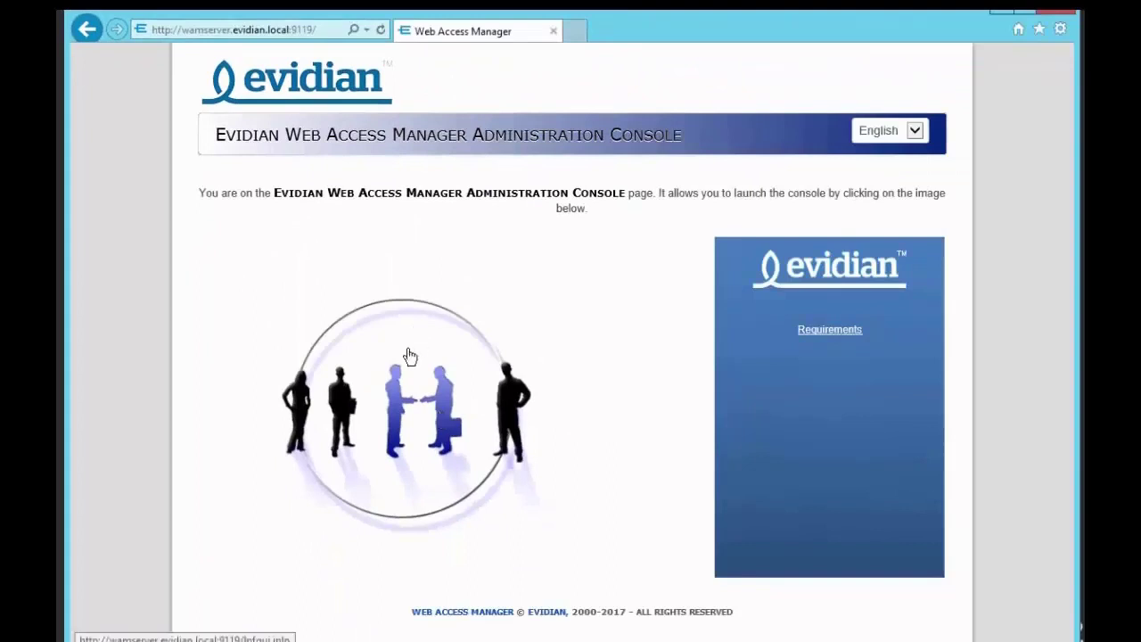
Launch the Web Access Manager administration console from its web page and sign in to the WAM directory as lpfadmin
{"action": "left_click", "coordinate": [410, 357]}
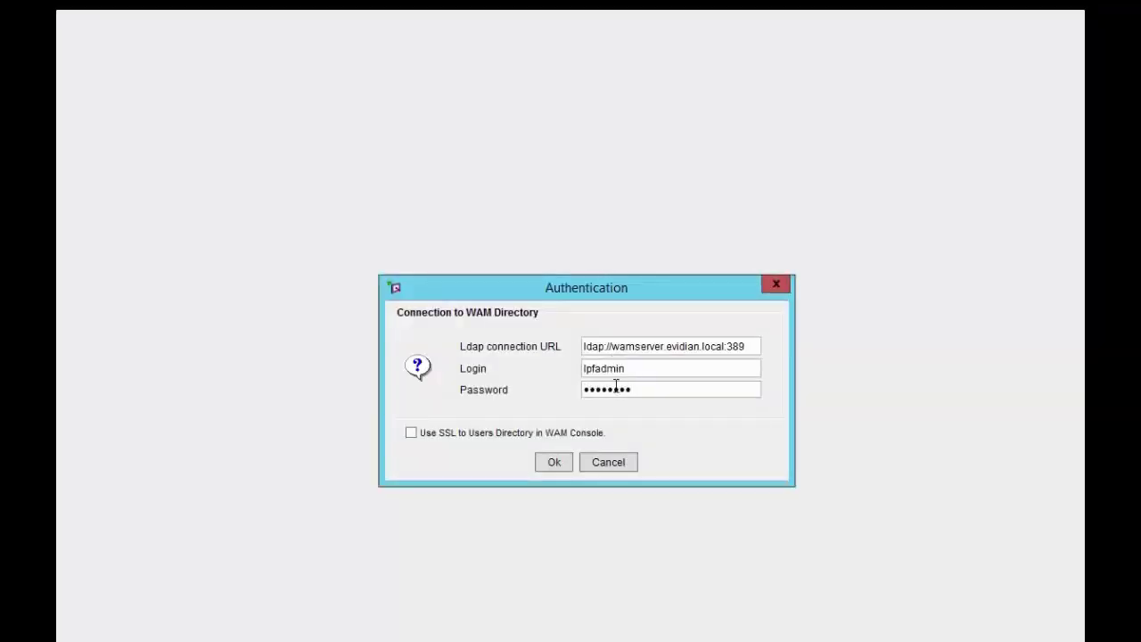
{"action": "left_click", "coordinate": [561, 464]}
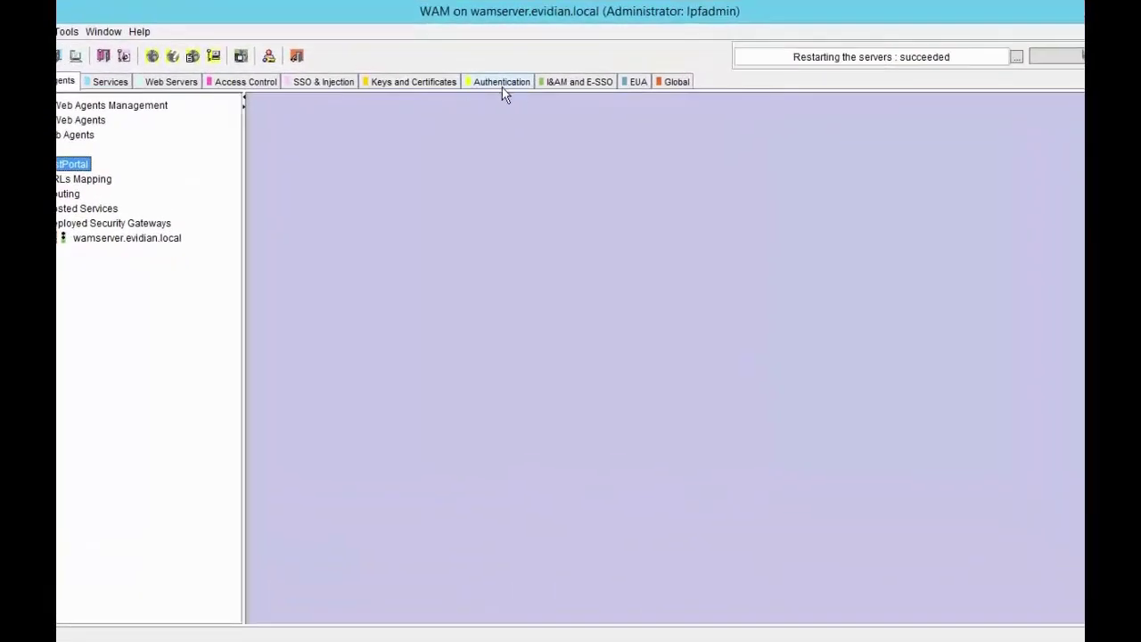
Open the TestPortal portal settings, and open the "Authentication with form" authentication policy for editing
{"action": "right_click", "coordinate": [85, 163]}
{"action": "left_click", "coordinate": [98, 167]}
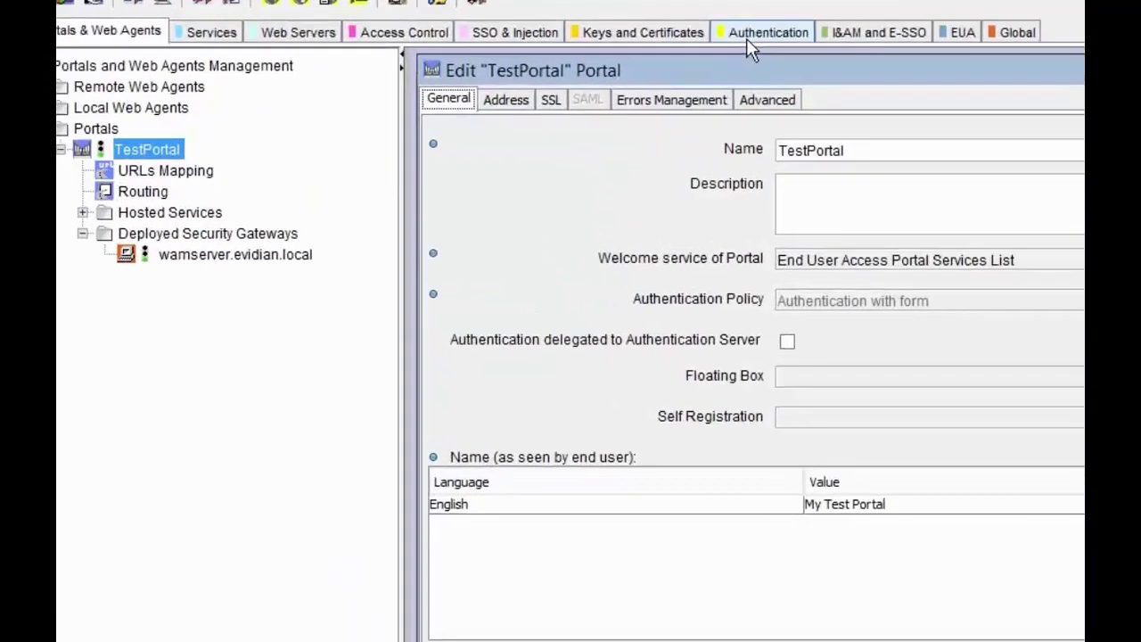
{"action": "left_click", "coordinate": [485, 83]}
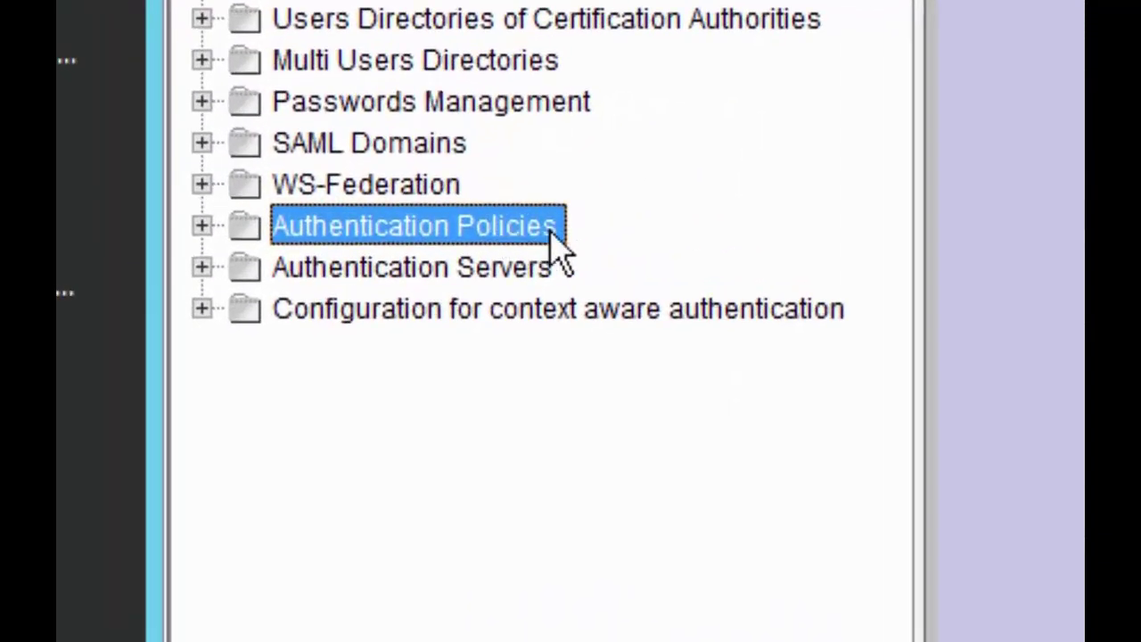
{"action": "double_click", "coordinate": [564, 236]}
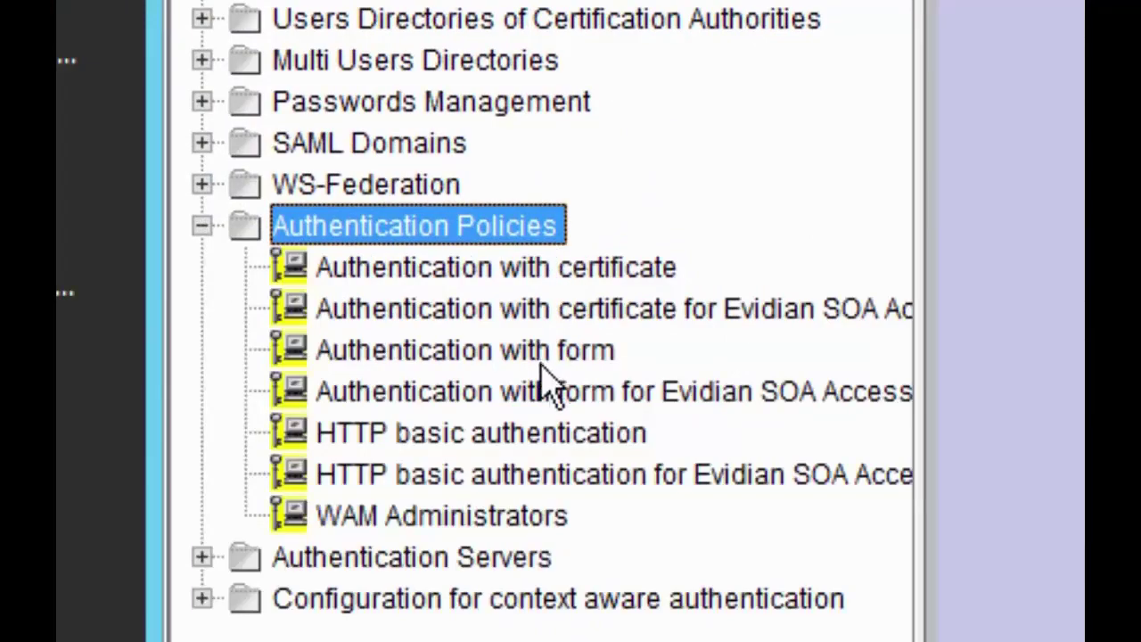
{"action": "left_click", "coordinate": [599, 366]}
{"action": "right_click", "coordinate": [625, 372]}
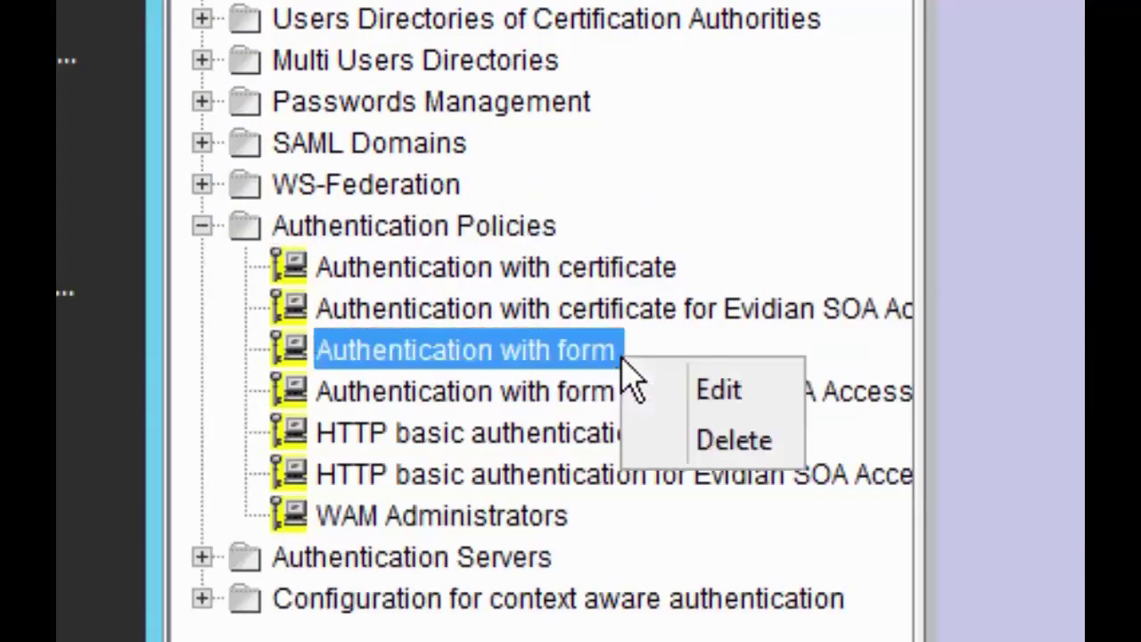
{"action": "left_click", "coordinate": [668, 401]}
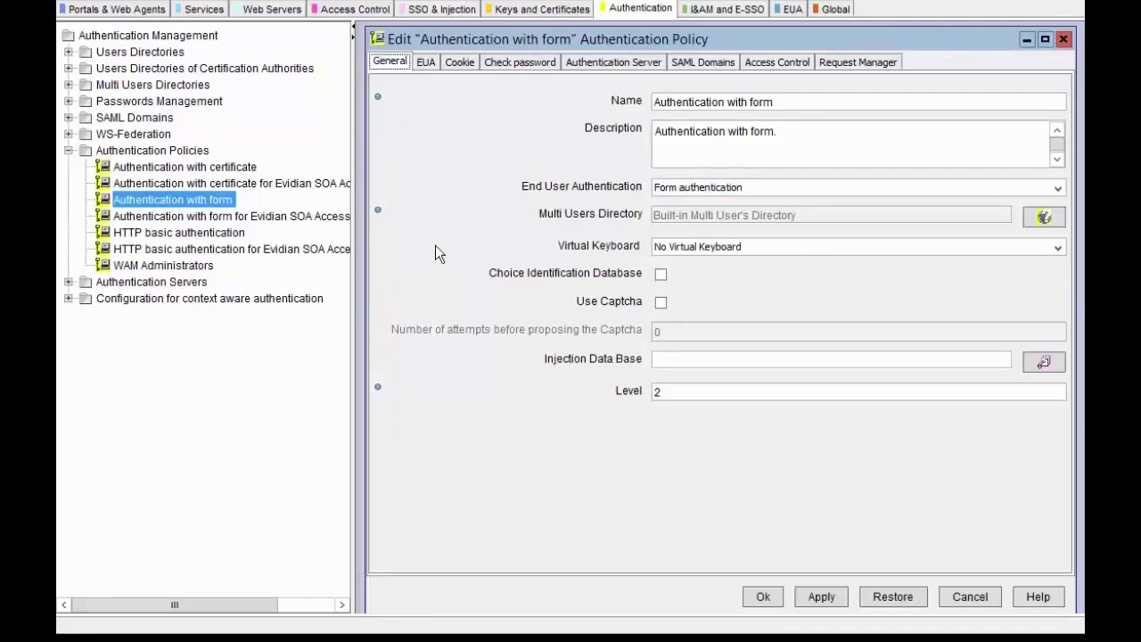
Review the end user authentication types offered for the "Authentication with form" policy and close its editor
{"action": "left_click", "coordinate": [783, 191]}
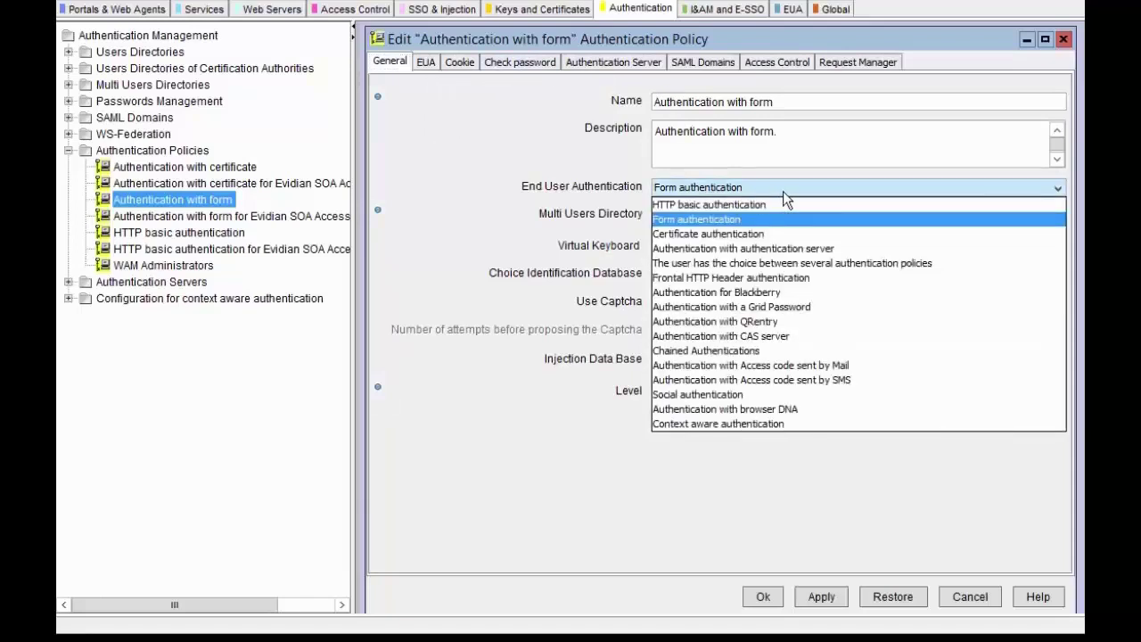
{"action": "left_click", "coordinate": [783, 191]}
{"action": "right_click", "coordinate": [208, 156]}
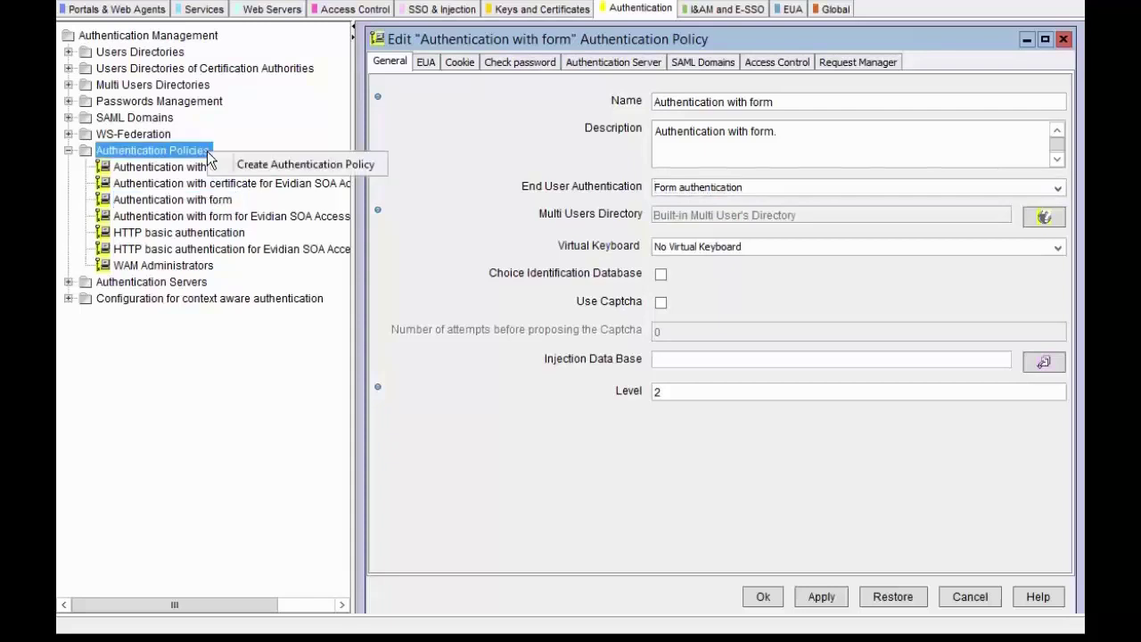
{"action": "left_click", "coordinate": [1063, 40]}
{"action": "left_click", "coordinate": [1063, 39]}
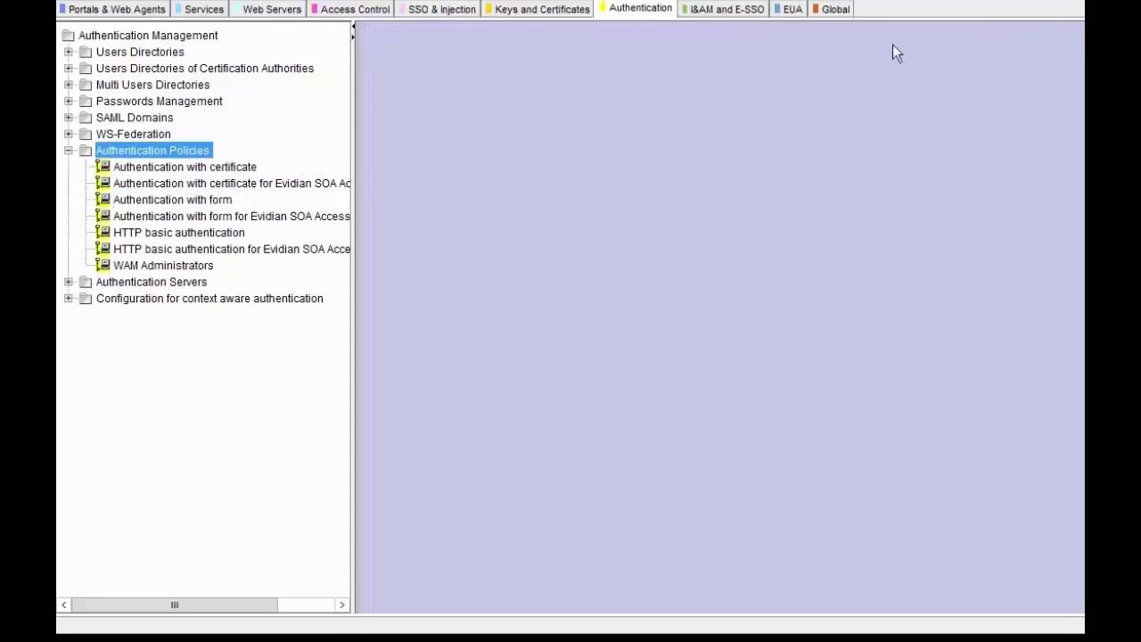
Start a new authentication policy and name it "Custom Authentication Policy"
{"action": "right_click", "coordinate": [211, 157]}
{"action": "left_click", "coordinate": [234, 165]}
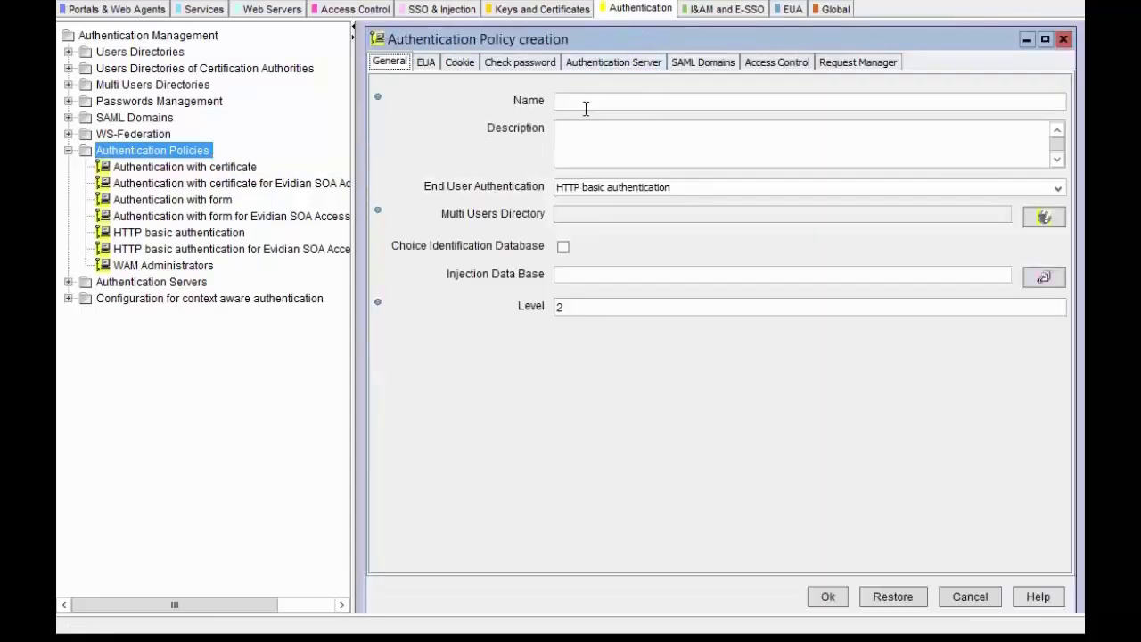
{"action": "left_click", "coordinate": [585, 105]}
{"action": "type", "text": "Custom "}
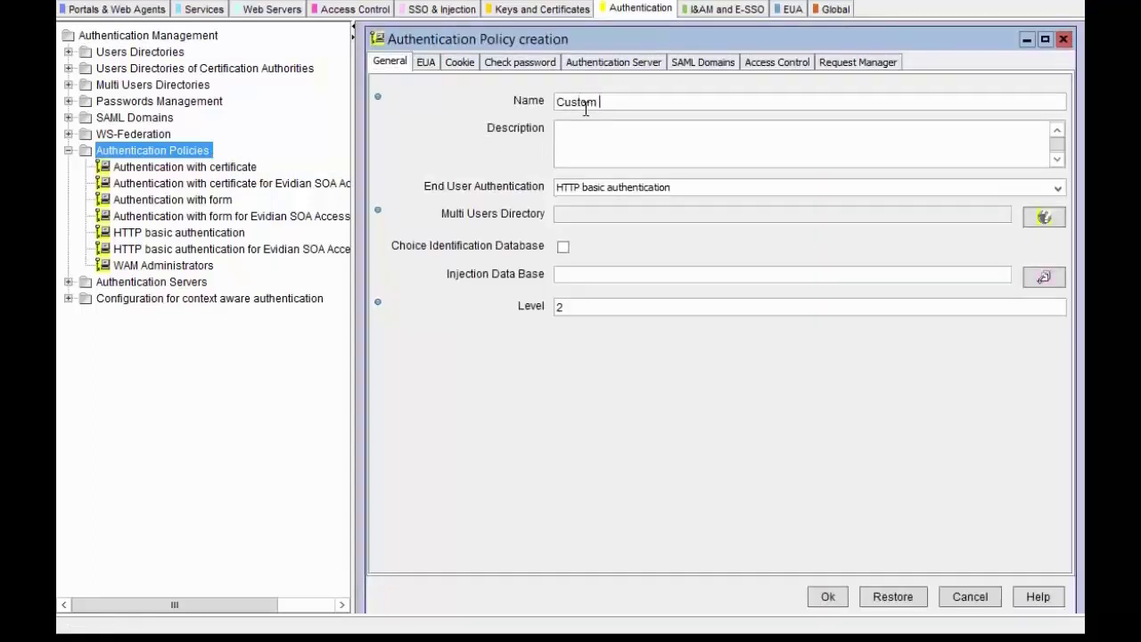
{"action": "type", "text": "Aute"}
{"action": "type", "text": "entication Policy"}
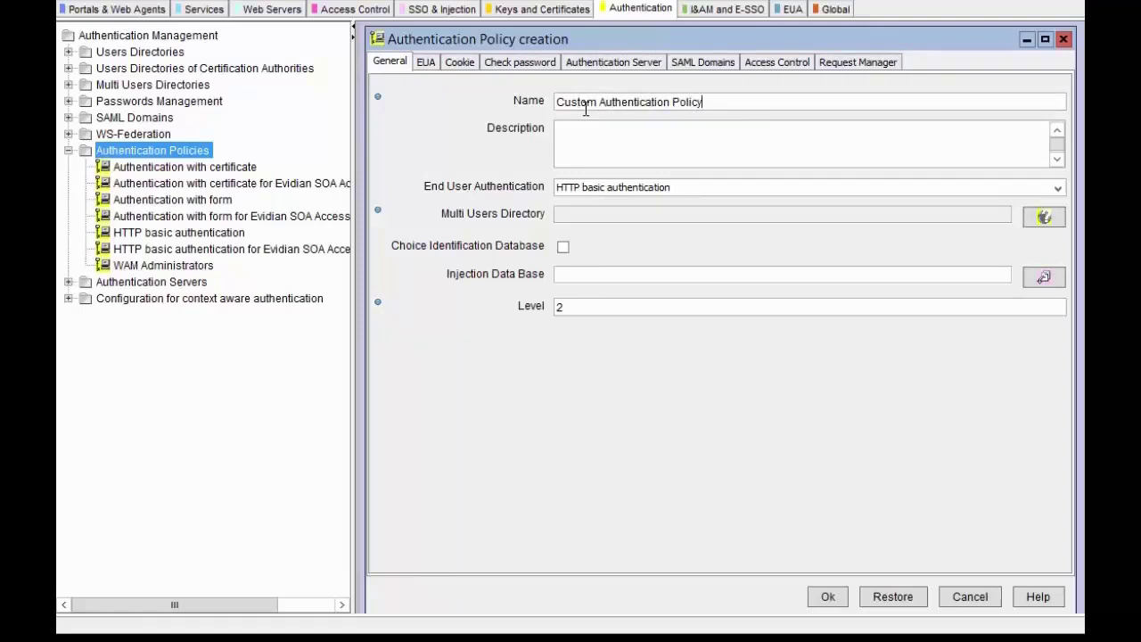
Describe the new authentication policy as "How users will connect to my secure portal/service."
{"action": "left_click", "coordinate": [936, 140]}
{"action": "type", "text": "How users will connect to my se"}
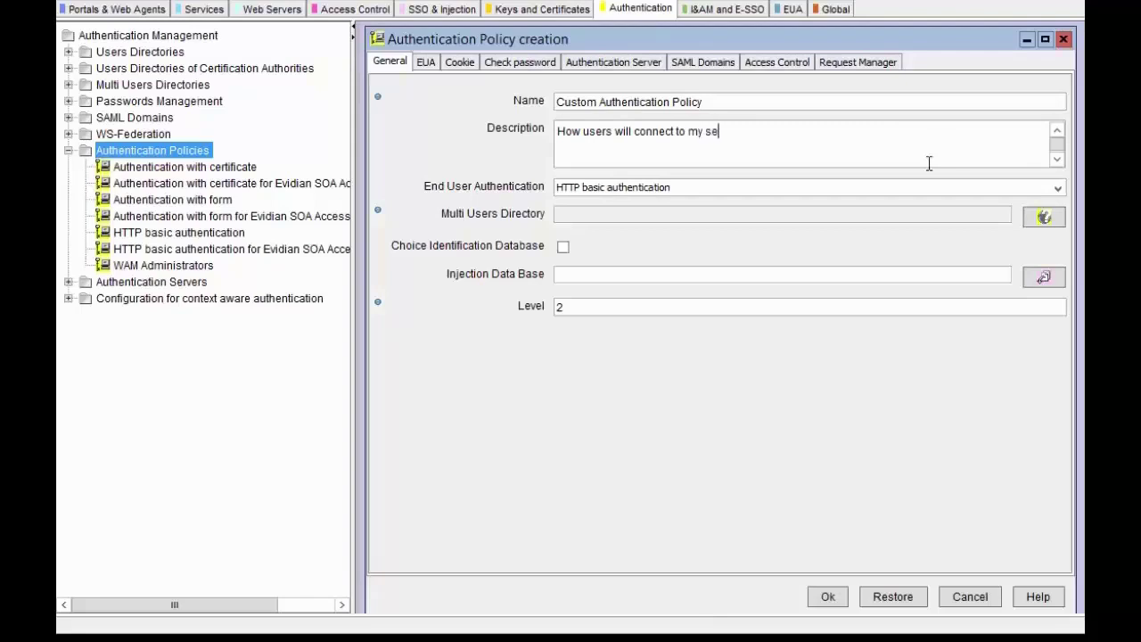
{"action": "type", "text": "cure portal/service."}
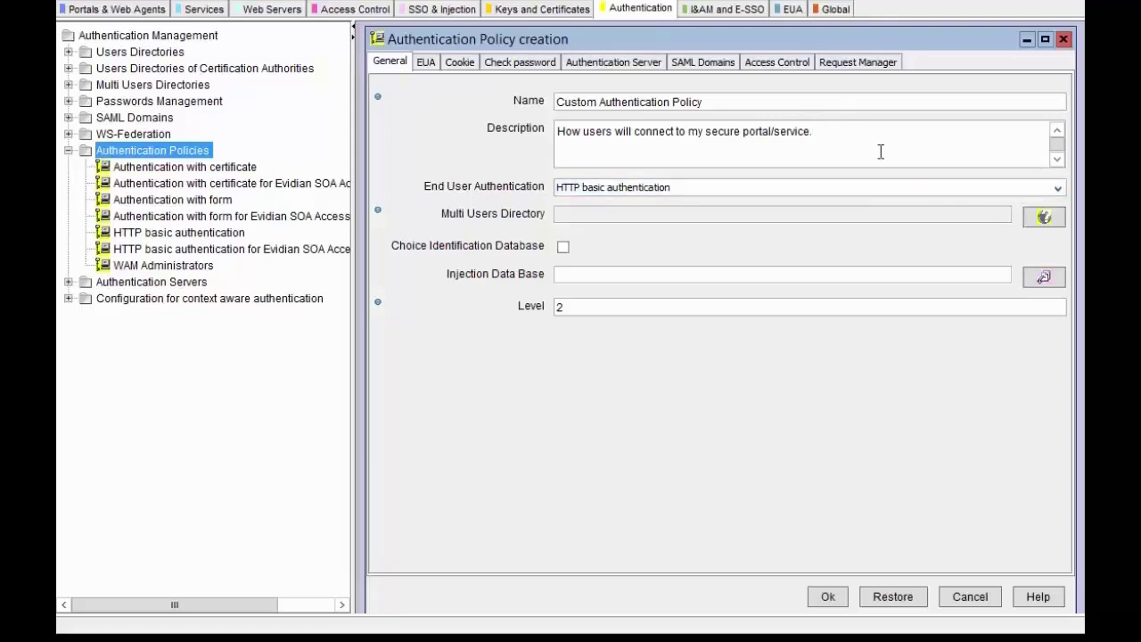
Set the new policy's end user authentication to Form authentication and its multi users directory to Built-in Multi User's Directory
{"action": "left_click", "coordinate": [918, 189]}
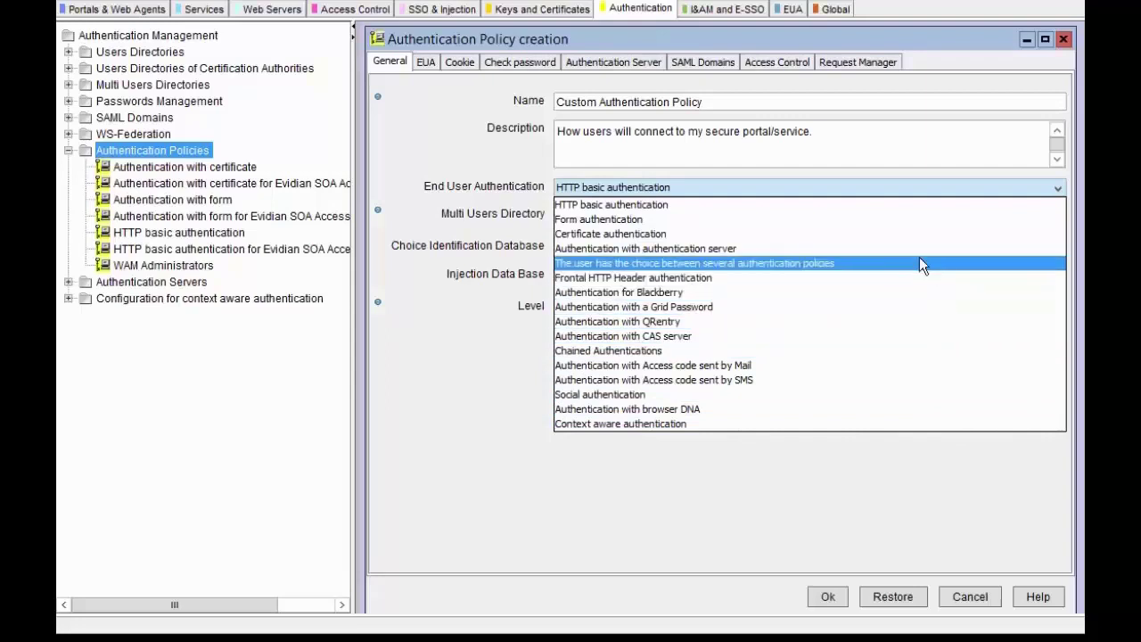
{"action": "left_click", "coordinate": [952, 220]}
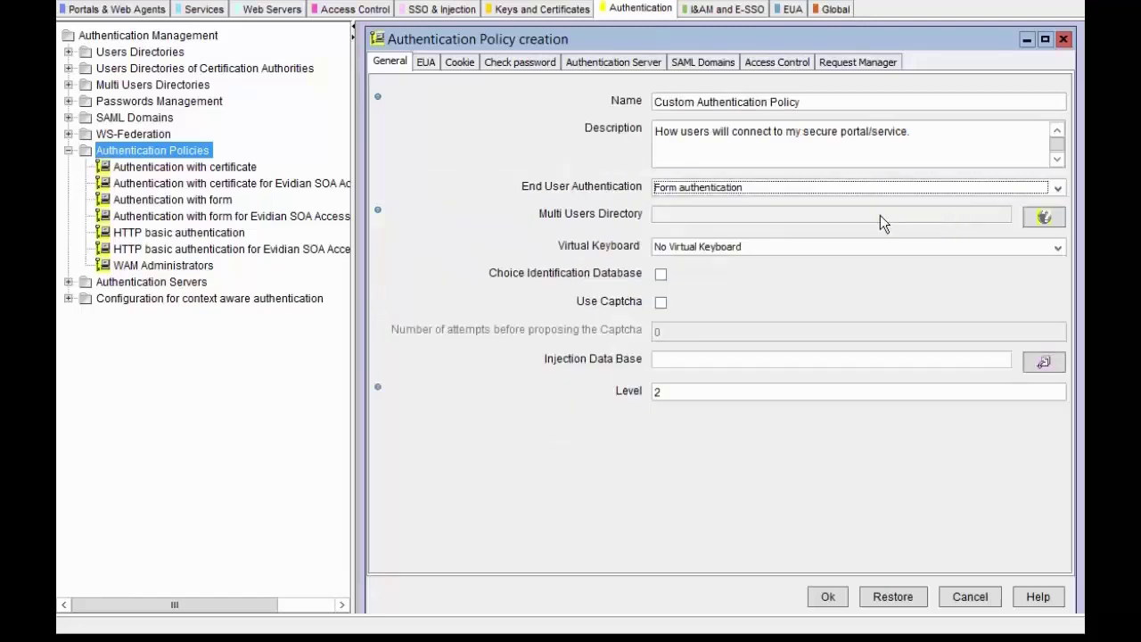
{"action": "left_click", "coordinate": [1045, 217]}
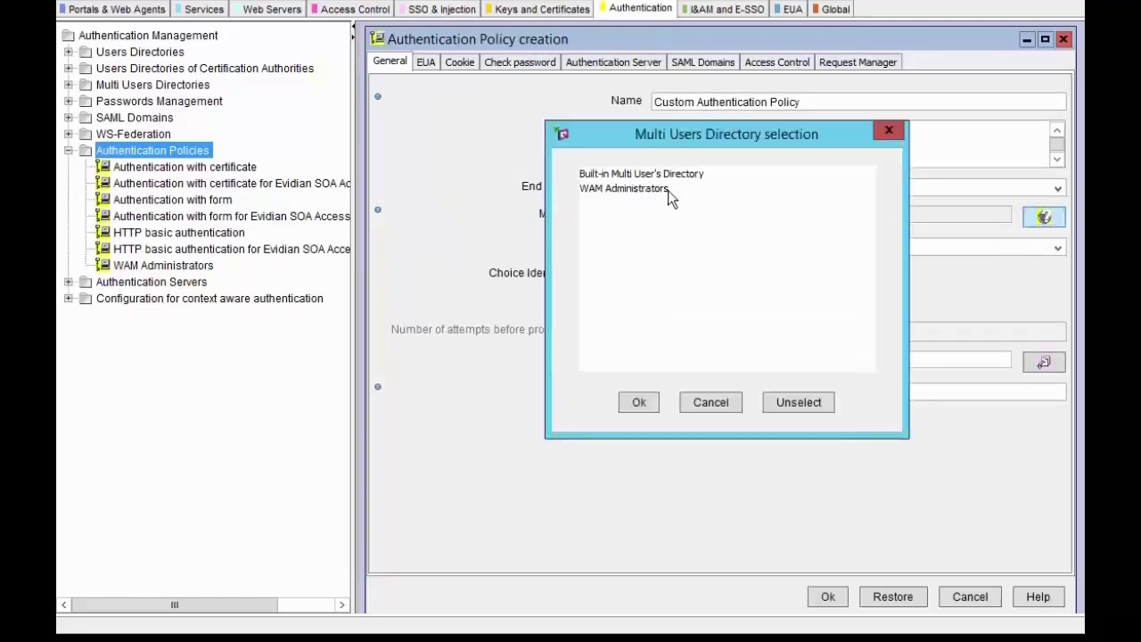
{"action": "left_click", "coordinate": [725, 177]}
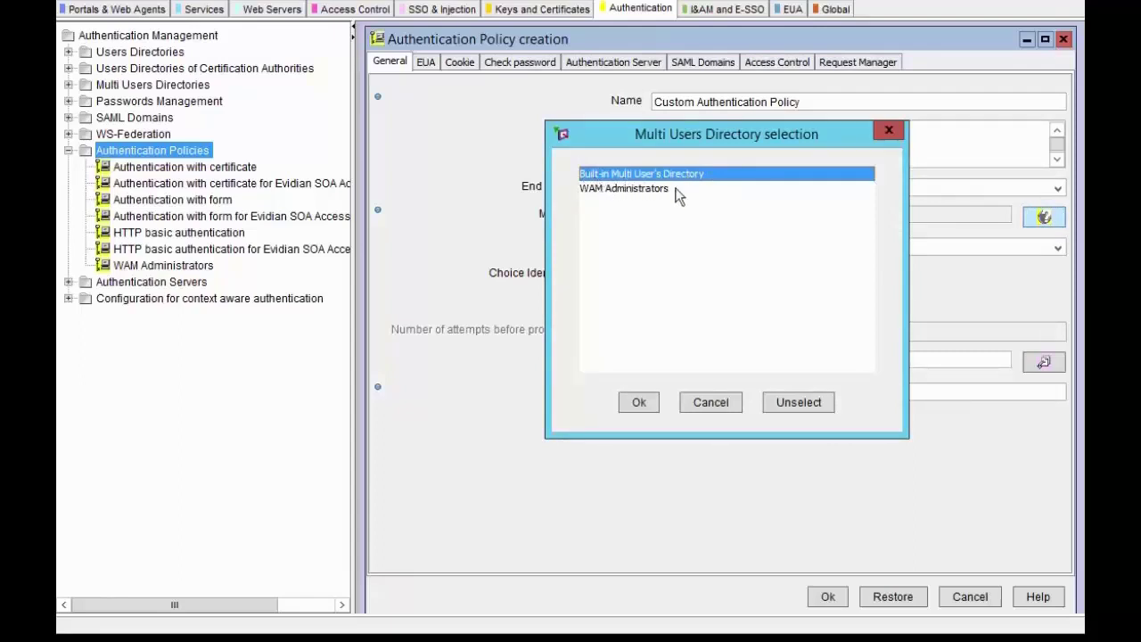
{"action": "left_click", "coordinate": [647, 399]}
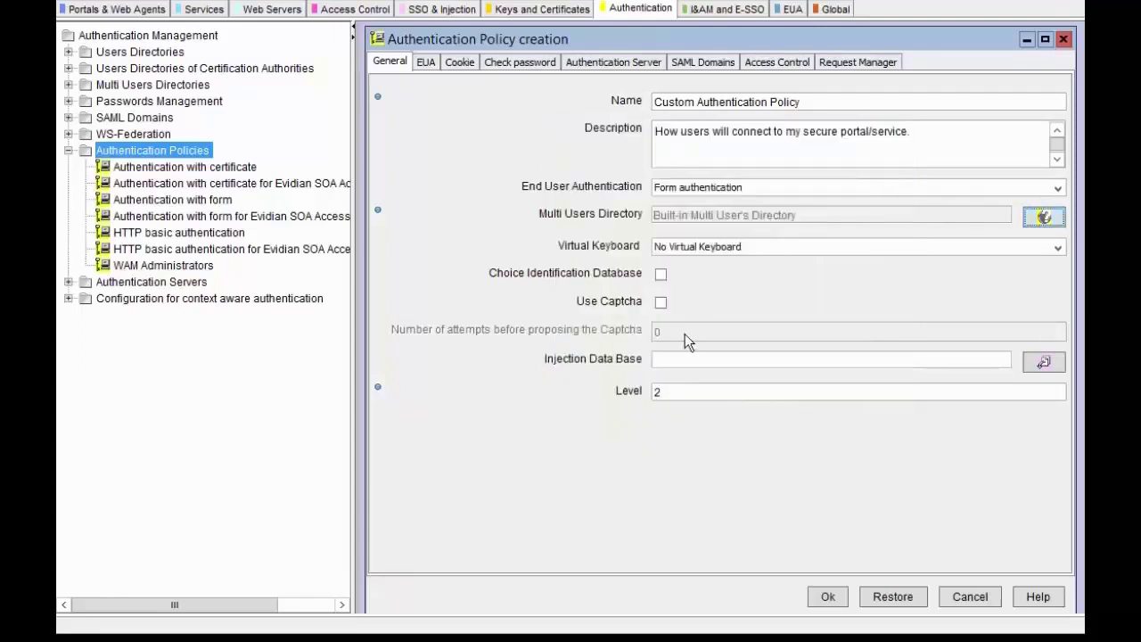
Assign "Injection Data Base for SAML" as the new policy's injection database
{"action": "left_click", "coordinate": [775, 357]}
{"action": "left_click", "coordinate": [1044, 362]}
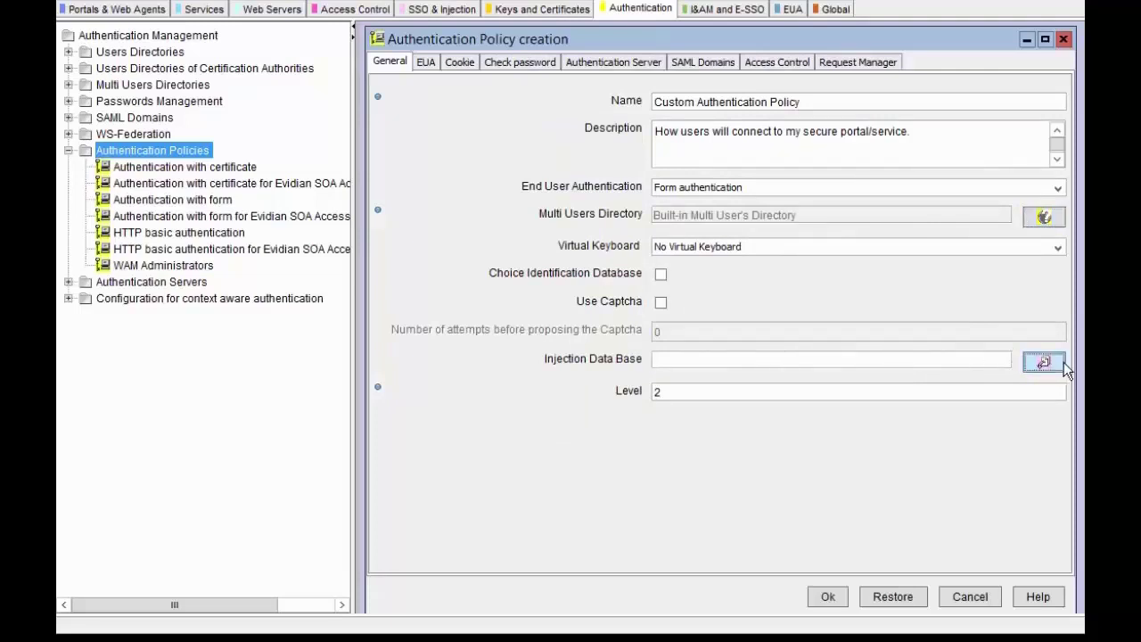
{"action": "left_click", "coordinate": [695, 174]}
{"action": "left_click", "coordinate": [638, 401]}
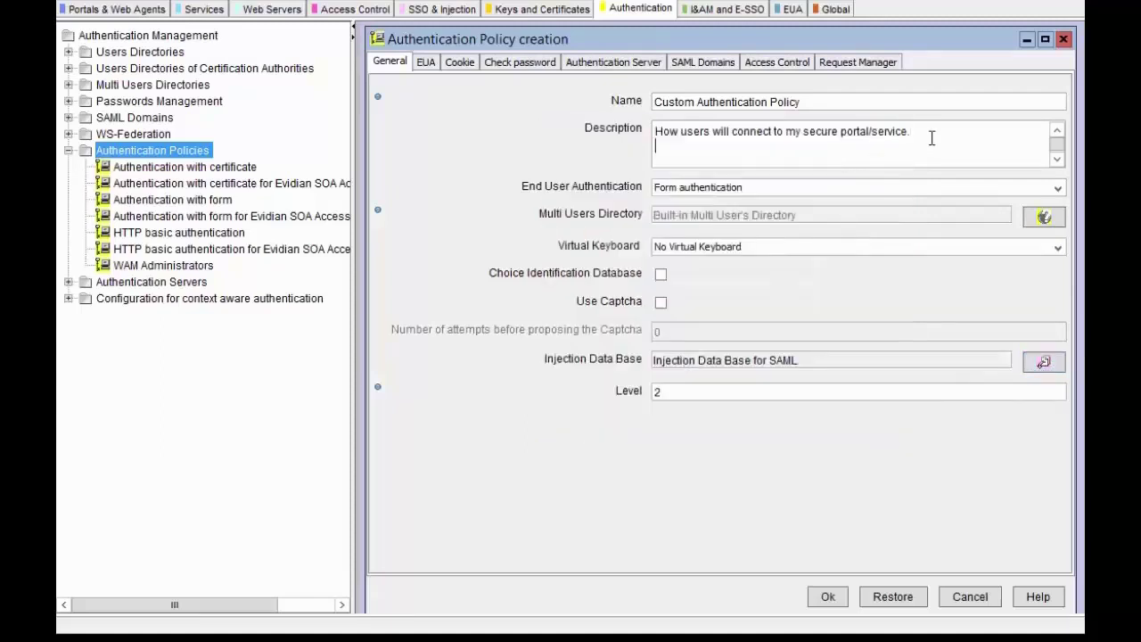
Add a second line to the policy description reading "This policy will also be used for SAML authentication"
{"action": "type", "text": "This policy will also b"}
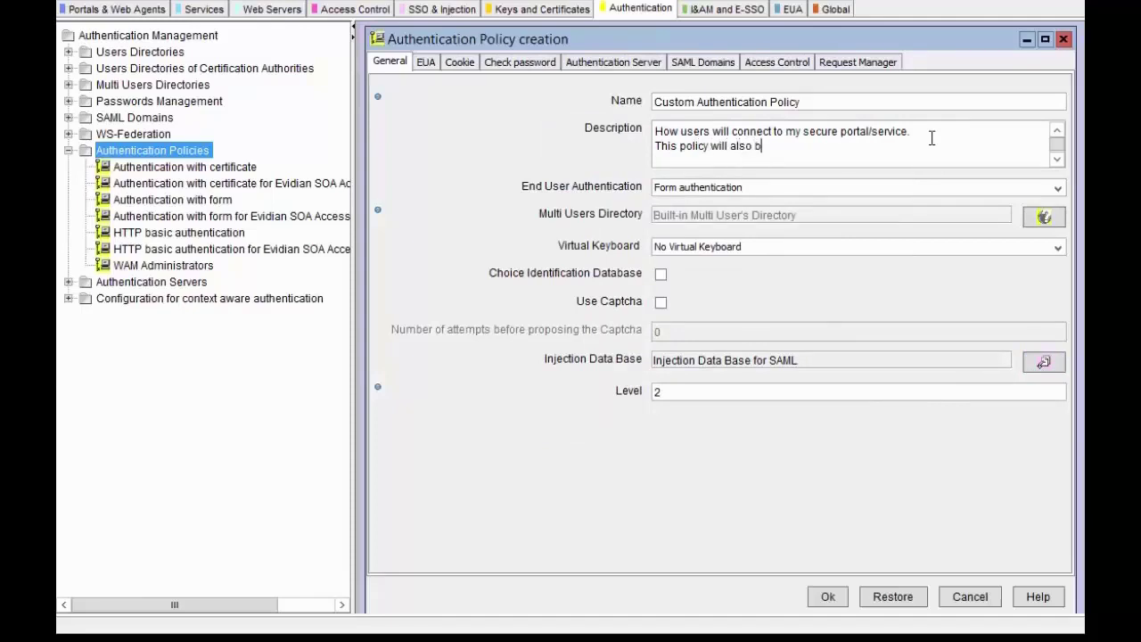
{"action": "type", "text": "e used for SAML authentica"}
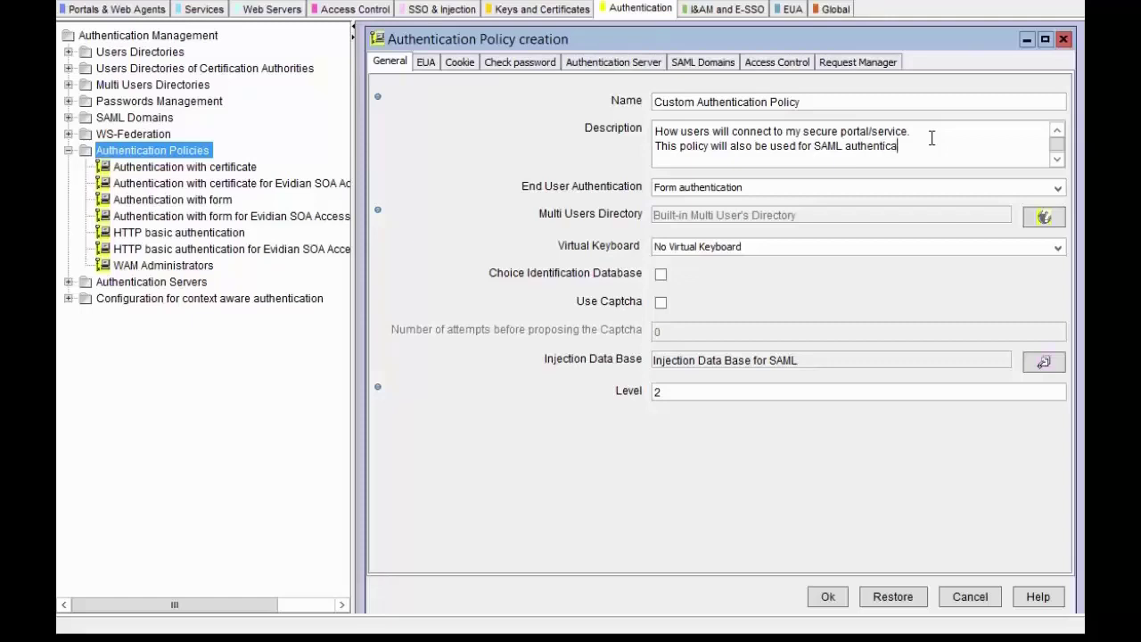
{"action": "type", "text": "tion"}
Add the English end-user name "Custom Authentication Policy" to the new authentication policy
{"action": "left_click", "coordinate": [423, 68]}
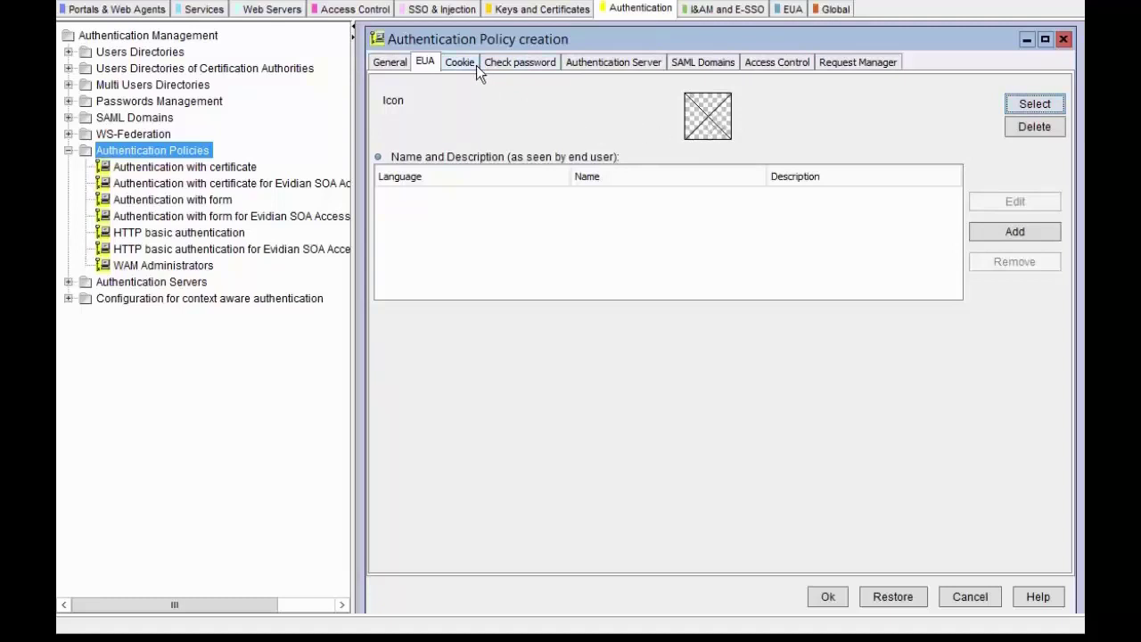
{"action": "left_click", "coordinate": [972, 231]}
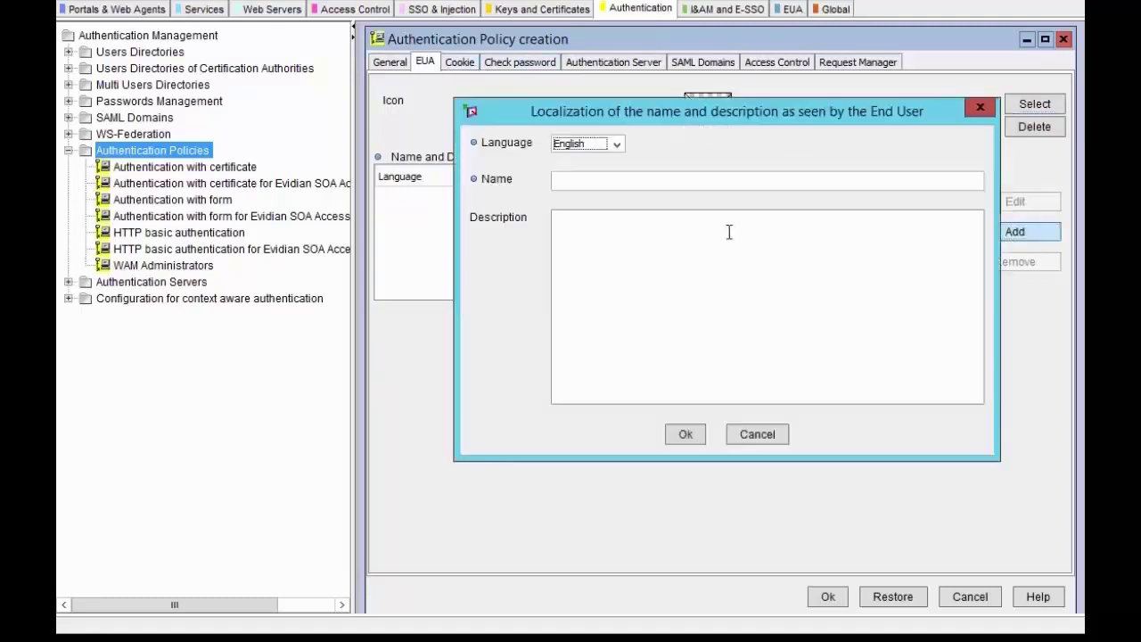
{"action": "left_click", "coordinate": [664, 183]}
{"action": "type", "text": "Custom Aut"}
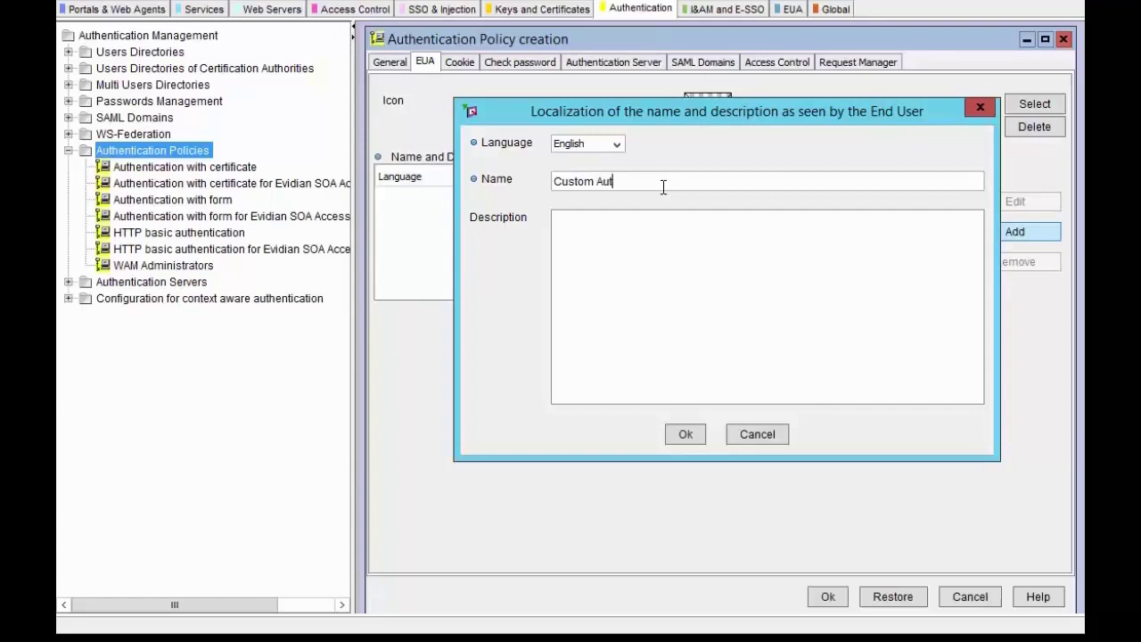
{"action": "type", "text": "hentication Policy"}
{"action": "left_click", "coordinate": [703, 431]}
Set the new policy's authentication server path to /custom_auth and create the policy
{"action": "left_click", "coordinate": [466, 61]}
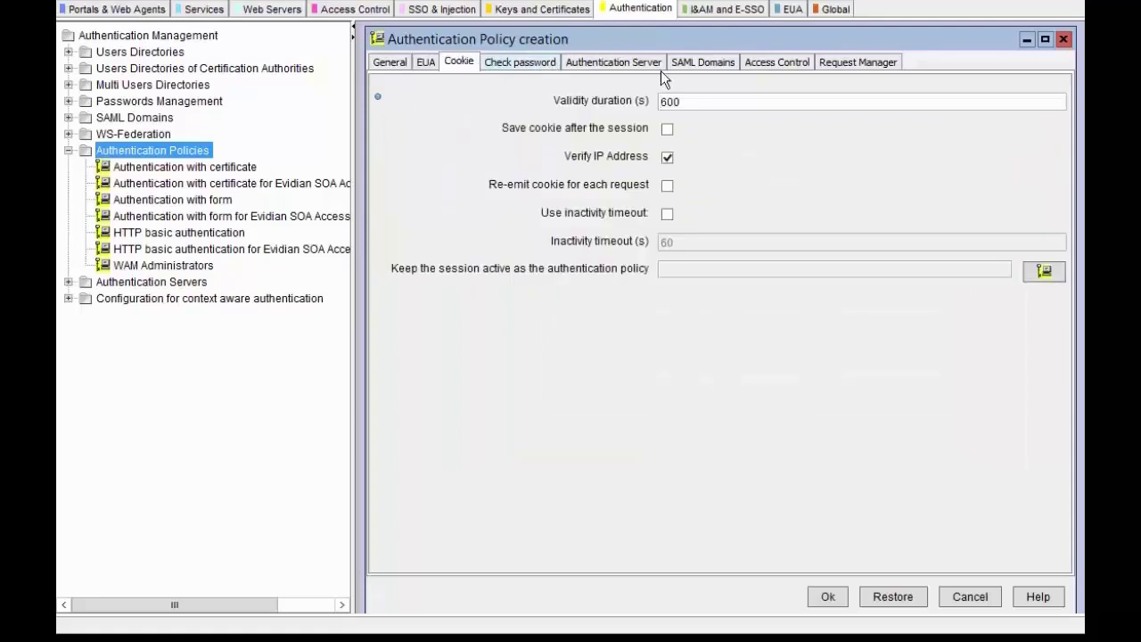
{"action": "left_click_drag", "start_coordinate": [714, 102], "coordinate": [622, 101]}
{"action": "left_click", "coordinate": [726, 103]}
{"action": "left_click", "coordinate": [521, 64]}
{"action": "left_click", "coordinate": [655, 67]}
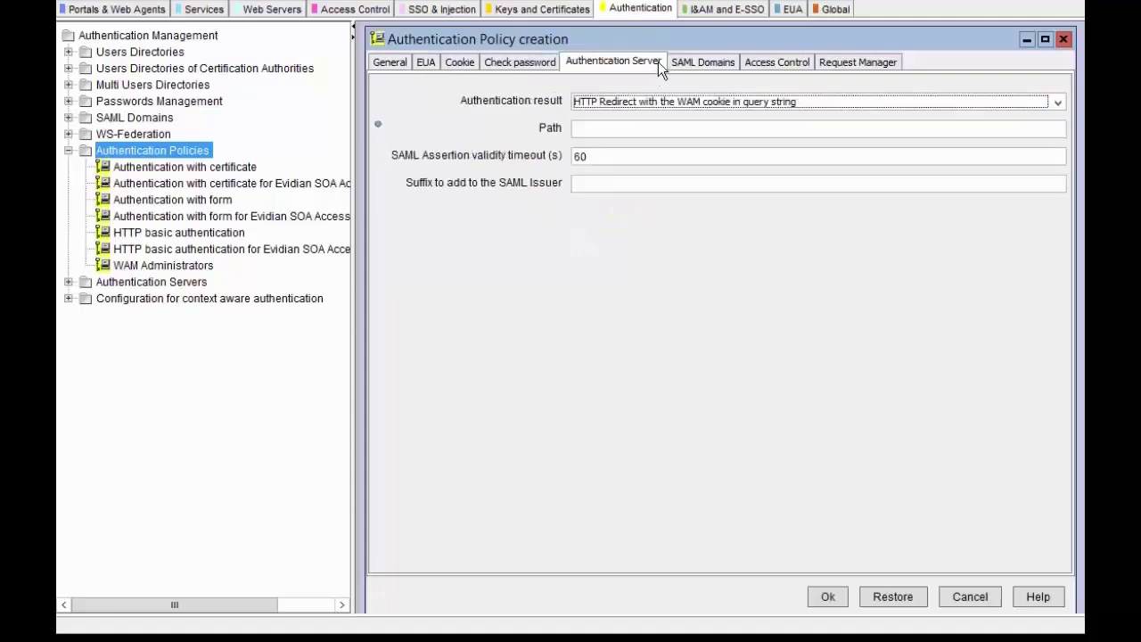
{"action": "left_click", "coordinate": [691, 127]}
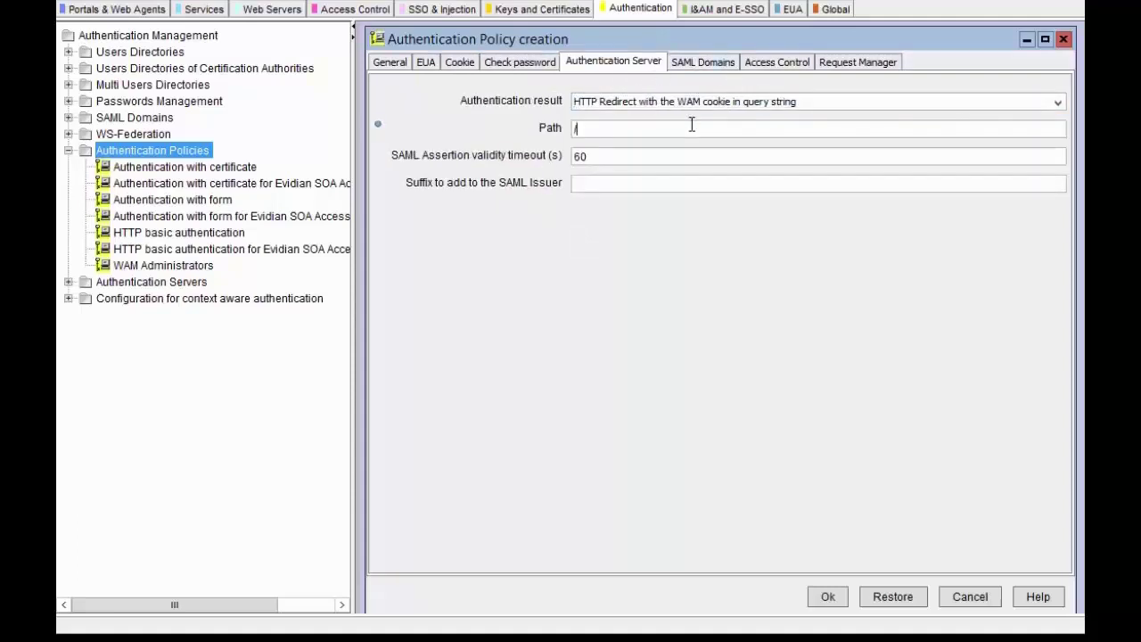
{"action": "type", "text": "custom_auth"}
{"action": "left_click", "coordinate": [397, 63]}
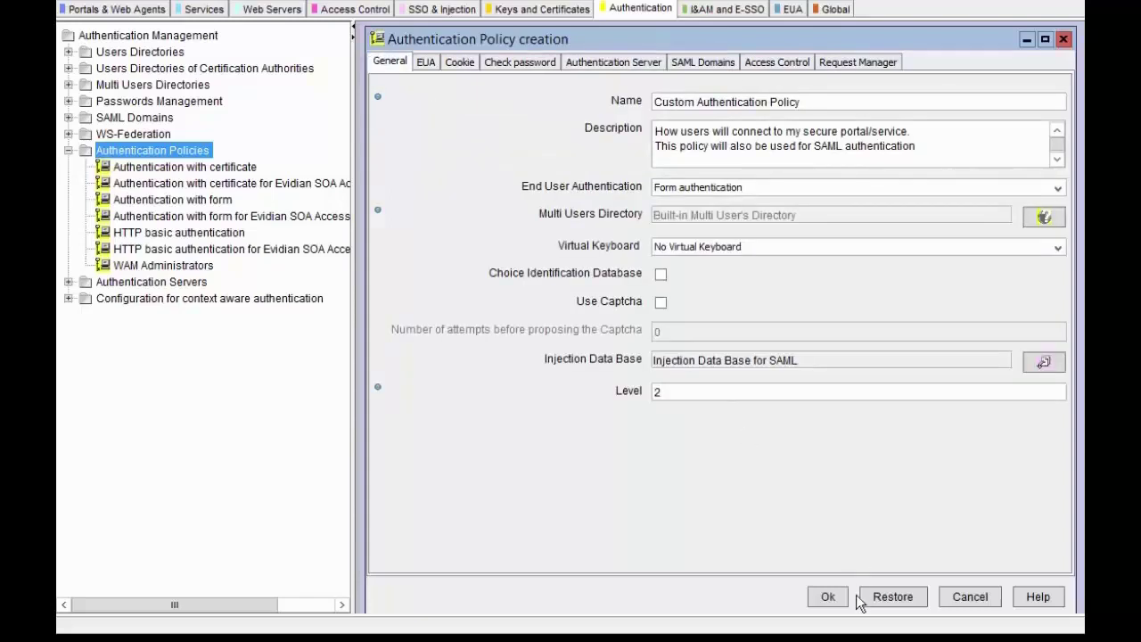
{"action": "left_click", "coordinate": [828, 597]}
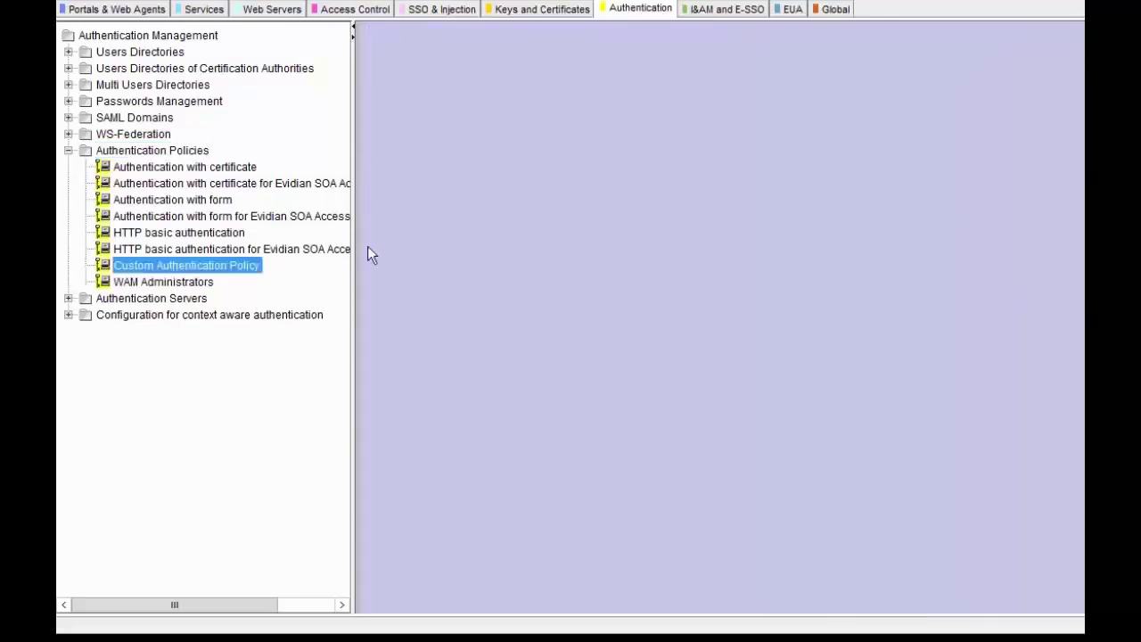
Change TestPortal's authentication policy to Custom Authentication Policy and save the portal
{"action": "left_click", "coordinate": [239, 262]}
{"action": "left_click", "coordinate": [165, 11]}
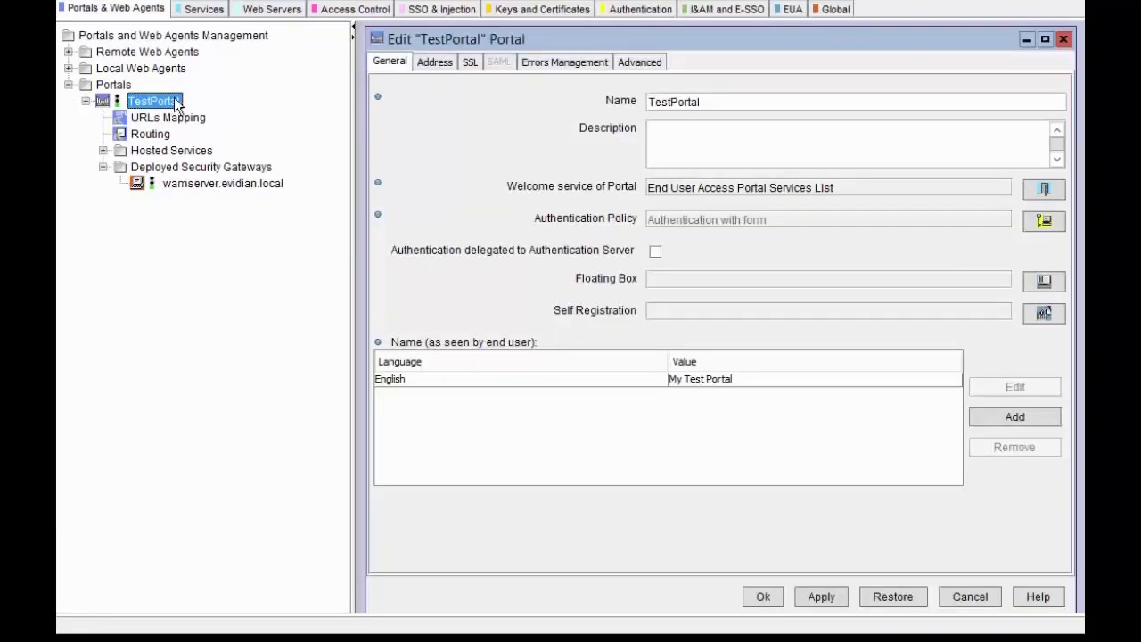
{"action": "left_click", "coordinate": [1060, 225]}
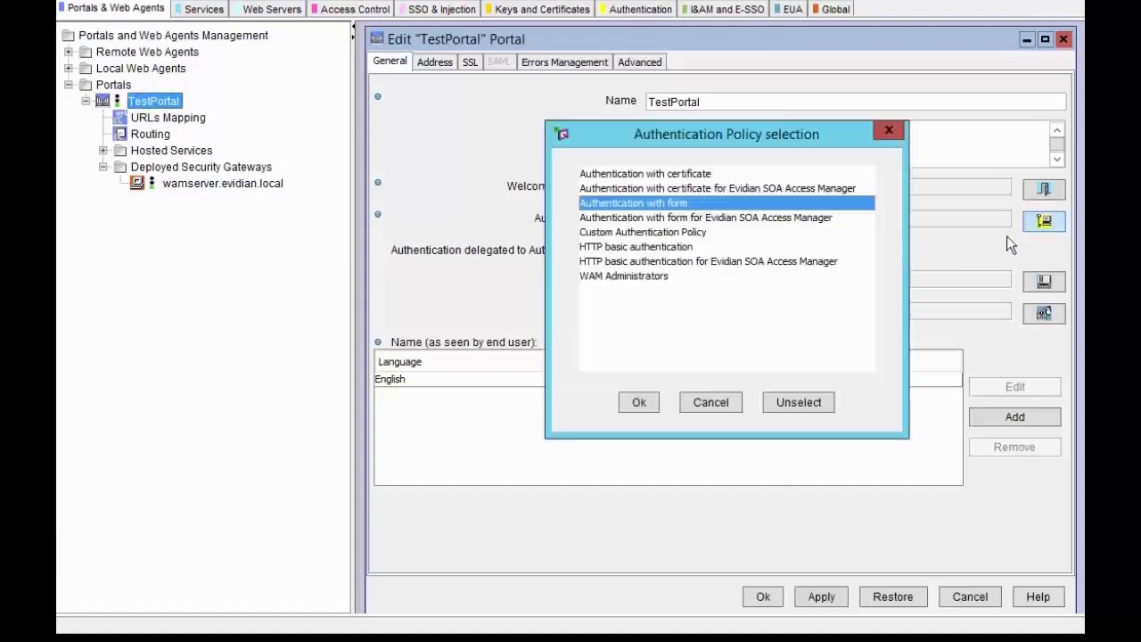
{"action": "left_click", "coordinate": [688, 236]}
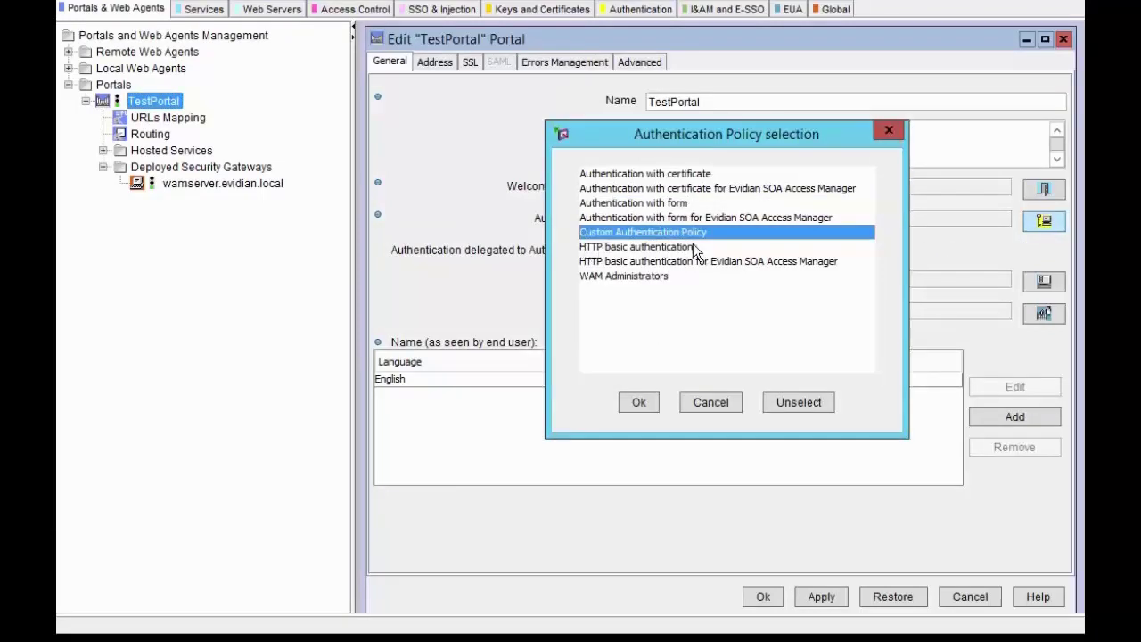
{"action": "left_click", "coordinate": [654, 402]}
{"action": "left_click", "coordinate": [763, 596]}
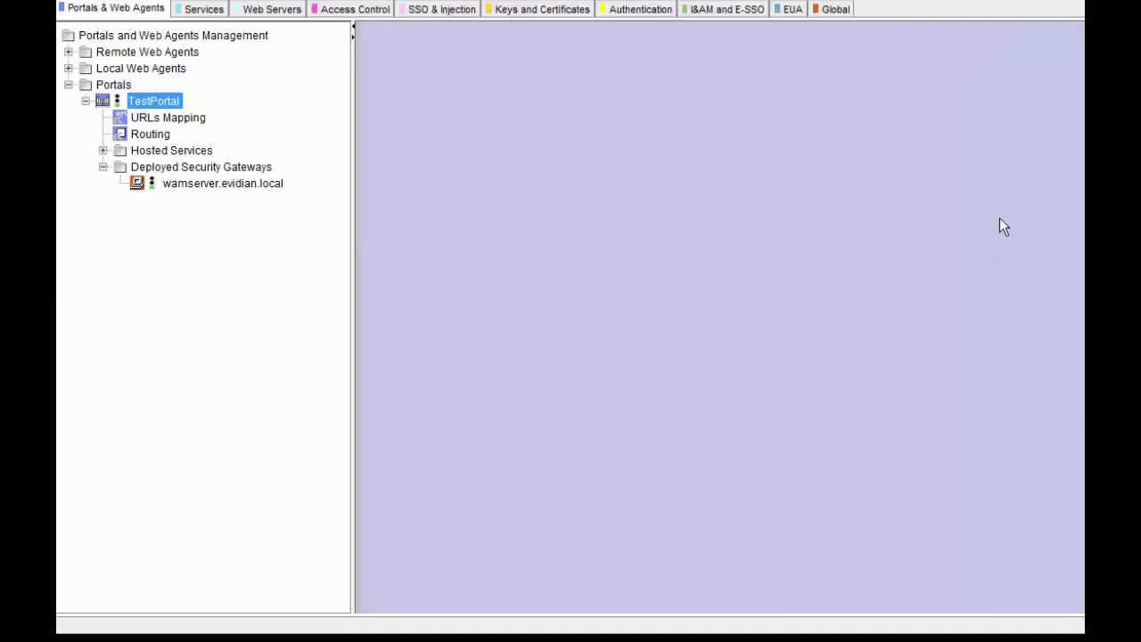
Deploy the Built-in Authentication Server on the host wamserver.evidian.local
{"action": "left_click", "coordinate": [640, 9]}
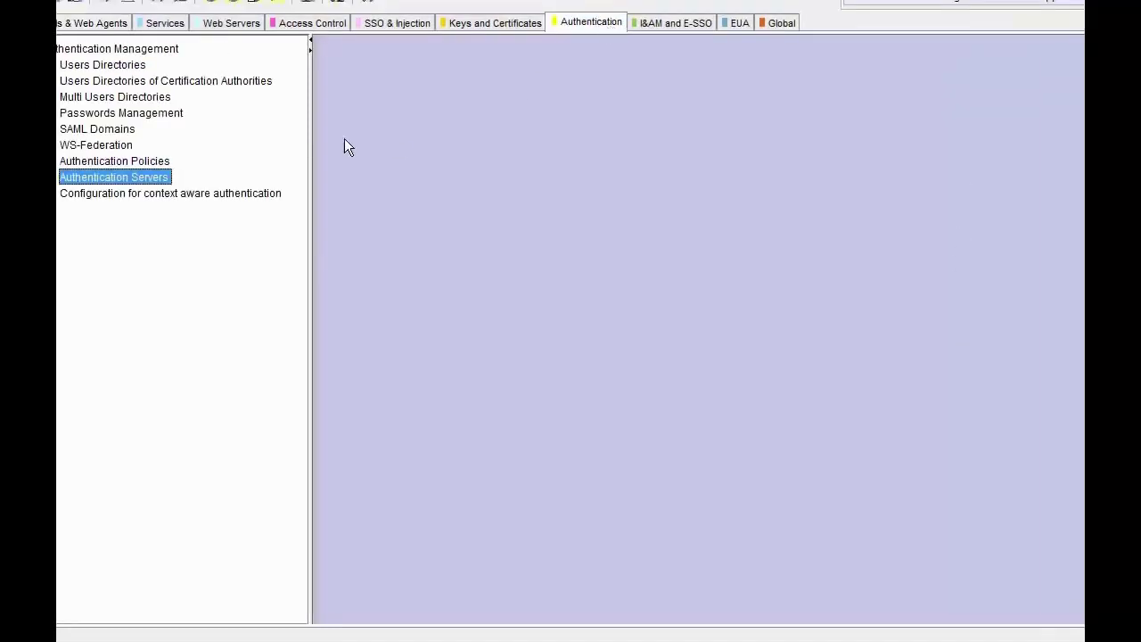
{"action": "double_click", "coordinate": [167, 186]}
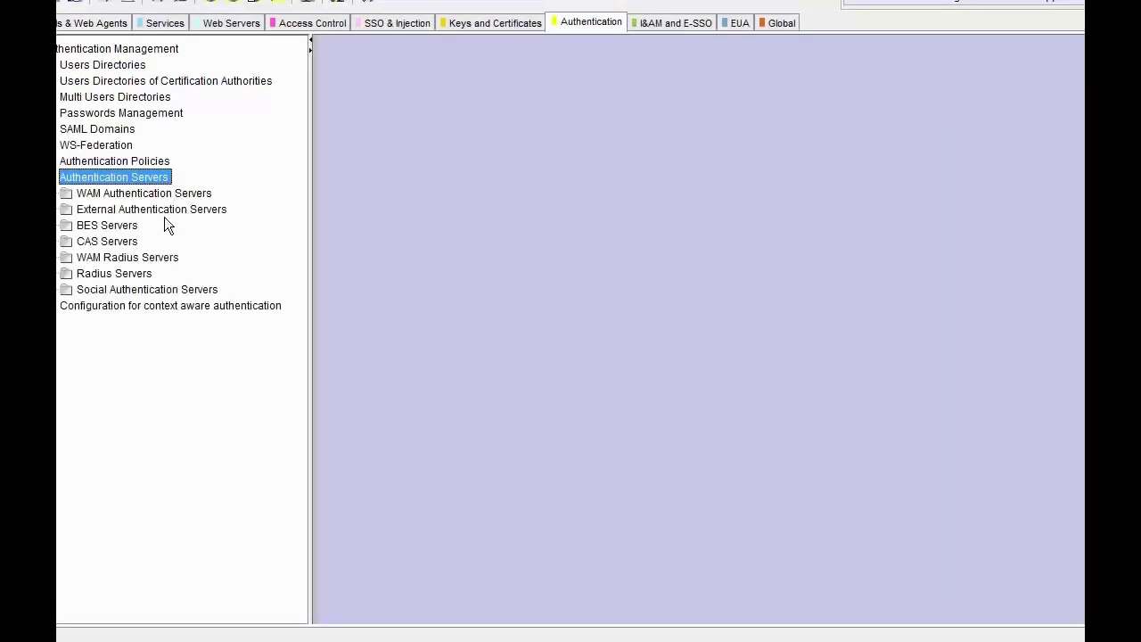
{"action": "left_click", "coordinate": [132, 200]}
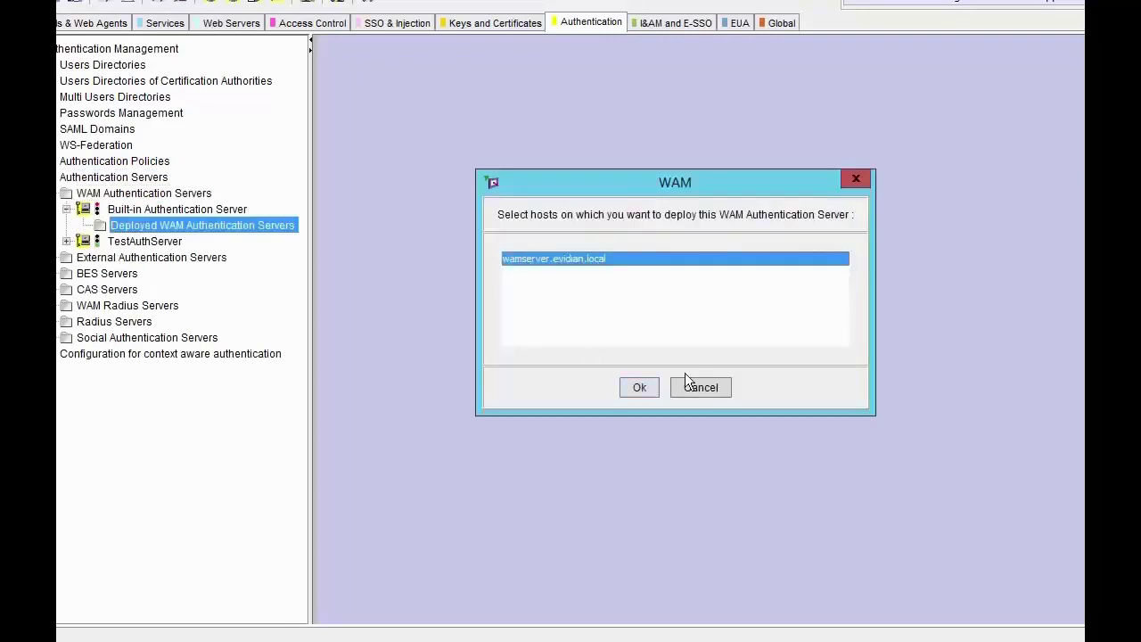
{"action": "left_click", "coordinate": [640, 389]}
Edit the Built-in Authentication Server's SAML settings, assigning SAMLTestCertificate as key and certificates and WAMIdent as the SAML identity
{"action": "right_click", "coordinate": [214, 214]}
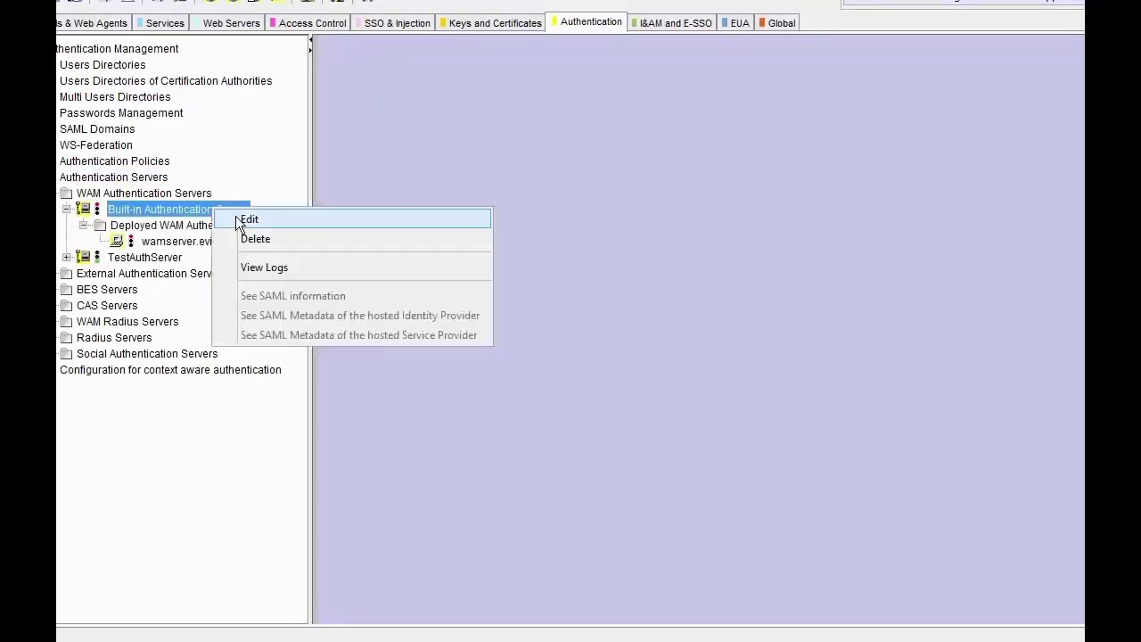
{"action": "left_click", "coordinate": [239, 219]}
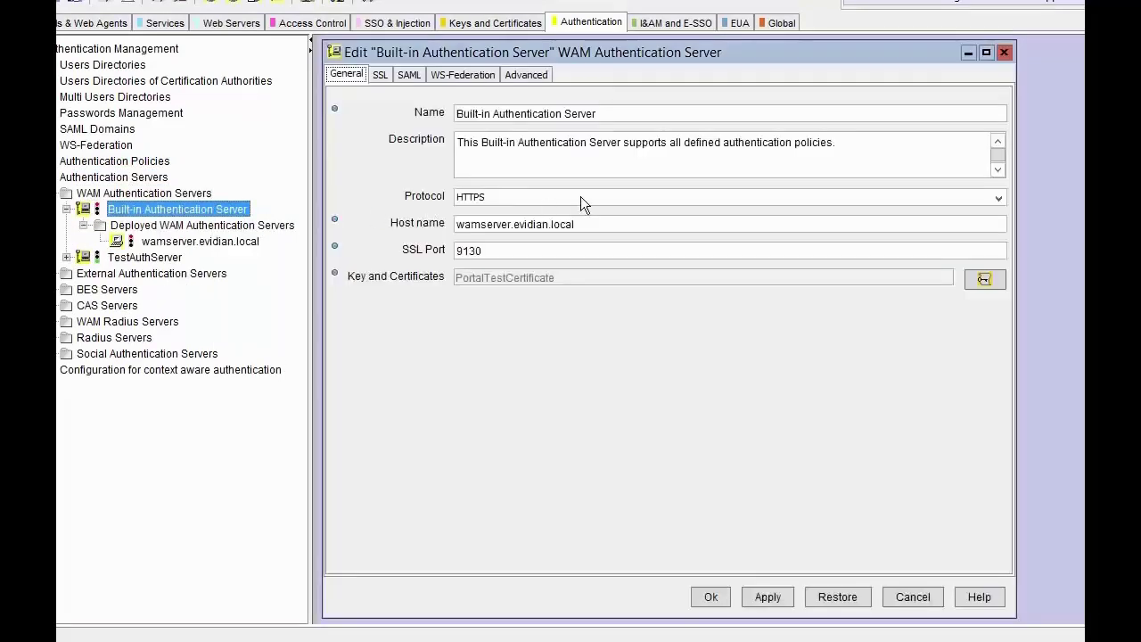
{"action": "double_click", "coordinate": [495, 252]}
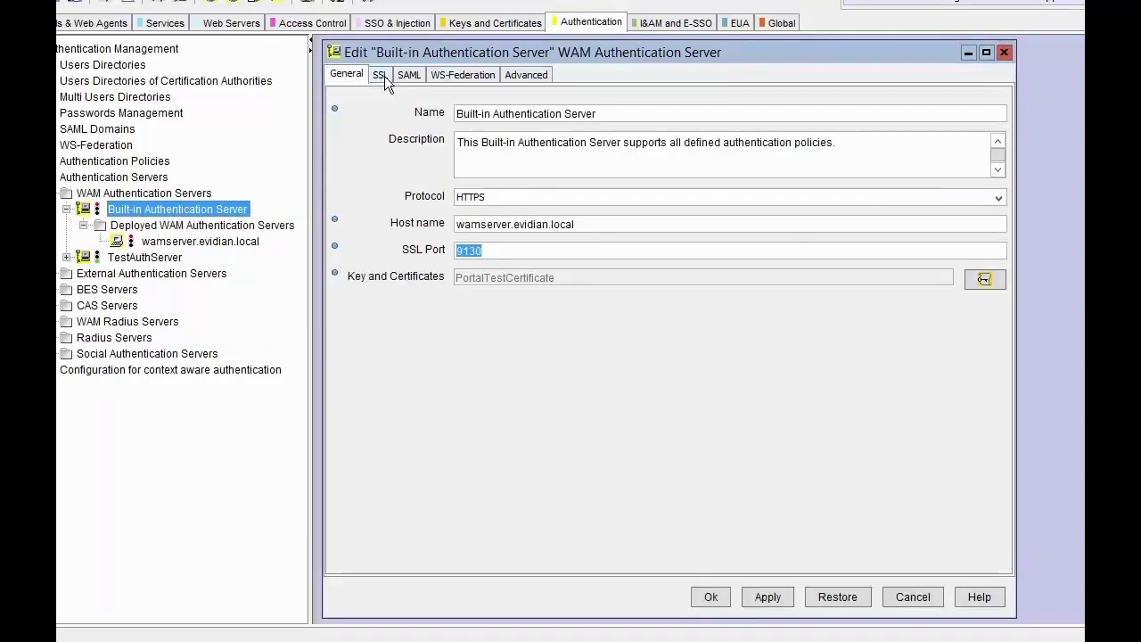
{"action": "left_click", "coordinate": [417, 75]}
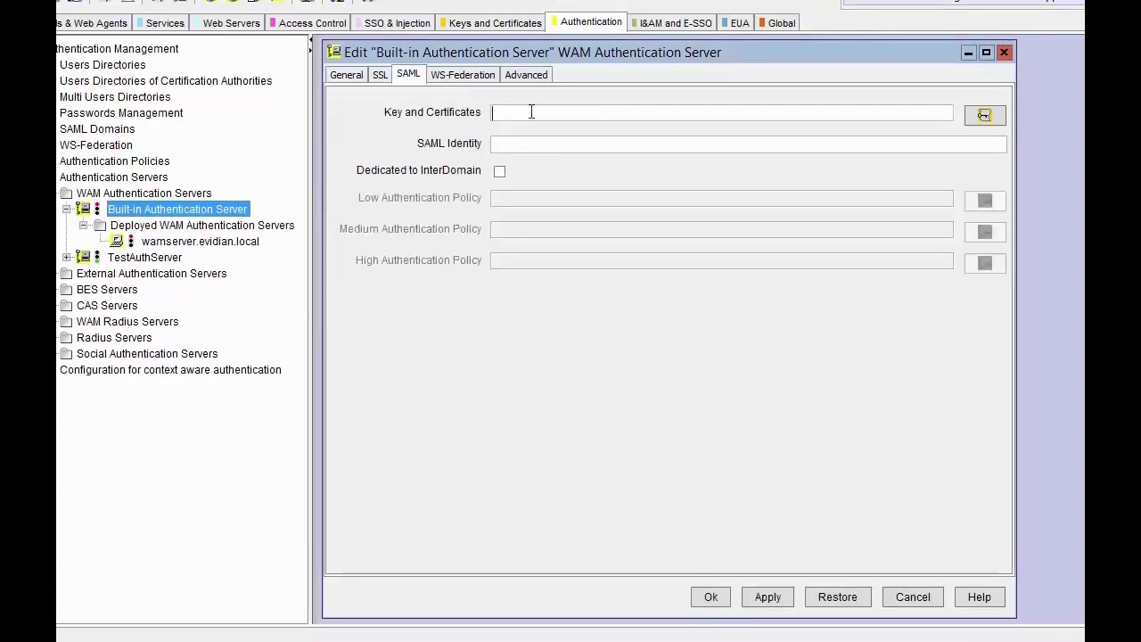
{"action": "left_click", "coordinate": [990, 118]}
{"action": "double_click", "coordinate": [661, 189]}
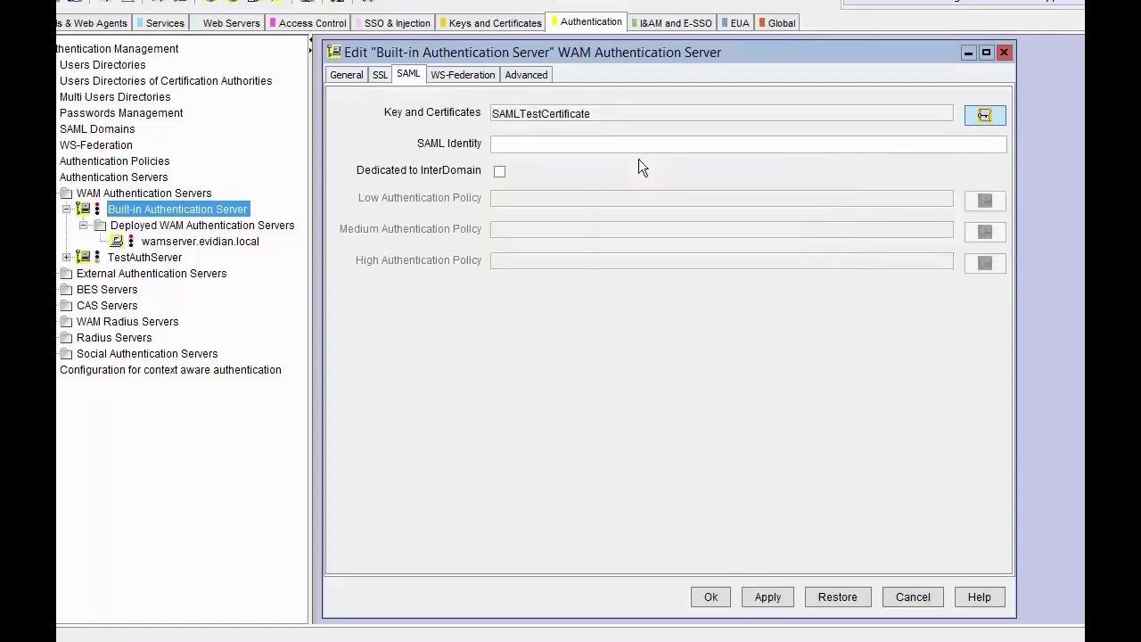
{"action": "left_click", "coordinate": [628, 145]}
{"action": "type", "text": "WAMIdent"}
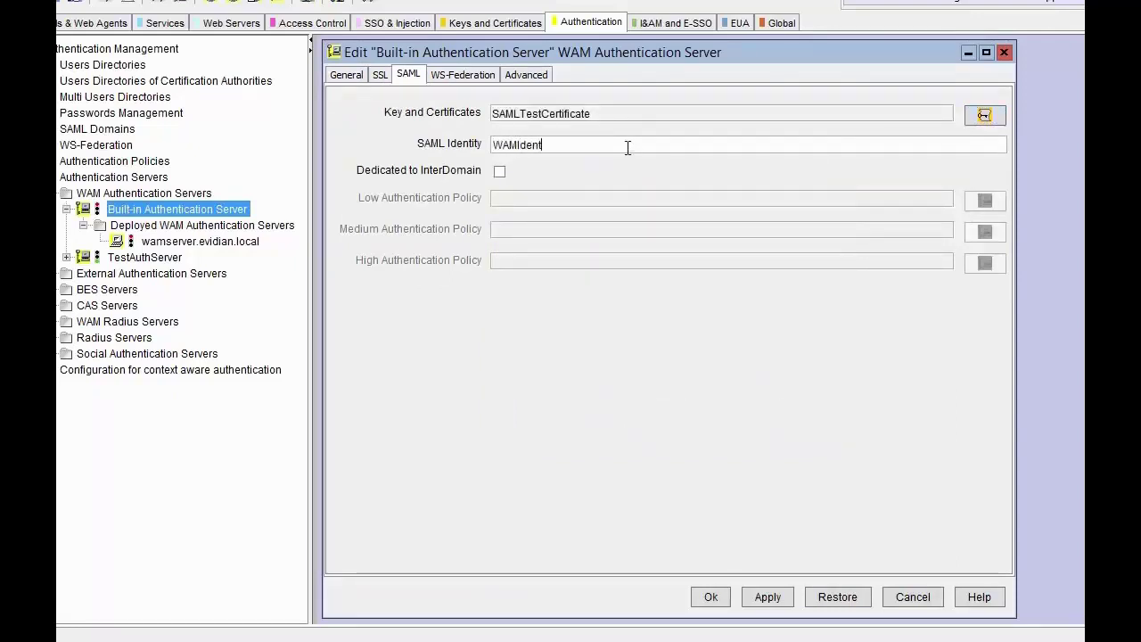
Dedicate the authentication server to InterDomain and set its low authentication policy to Custom Authentication Policy
{"action": "left_click", "coordinate": [499, 171]}
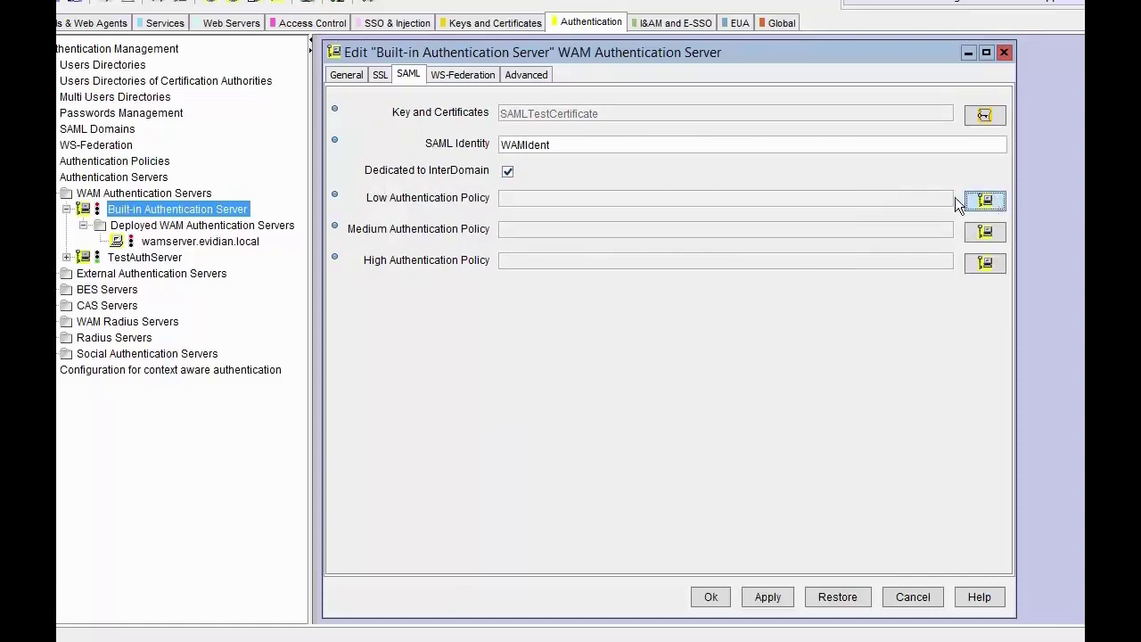
{"action": "left_click", "coordinate": [643, 216]}
{"action": "left_click", "coordinate": [611, 247]}
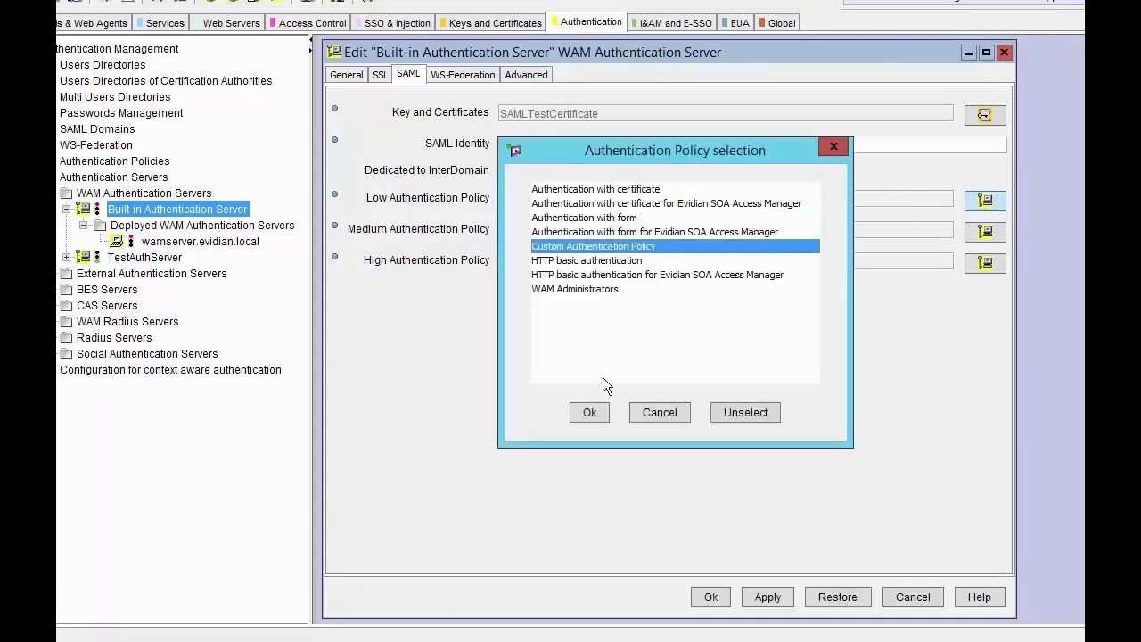
{"action": "left_click", "coordinate": [592, 409]}
Set the server's medium and high authentication policies to Custom Authentication Policy and save the server
{"action": "left_click", "coordinate": [997, 231]}
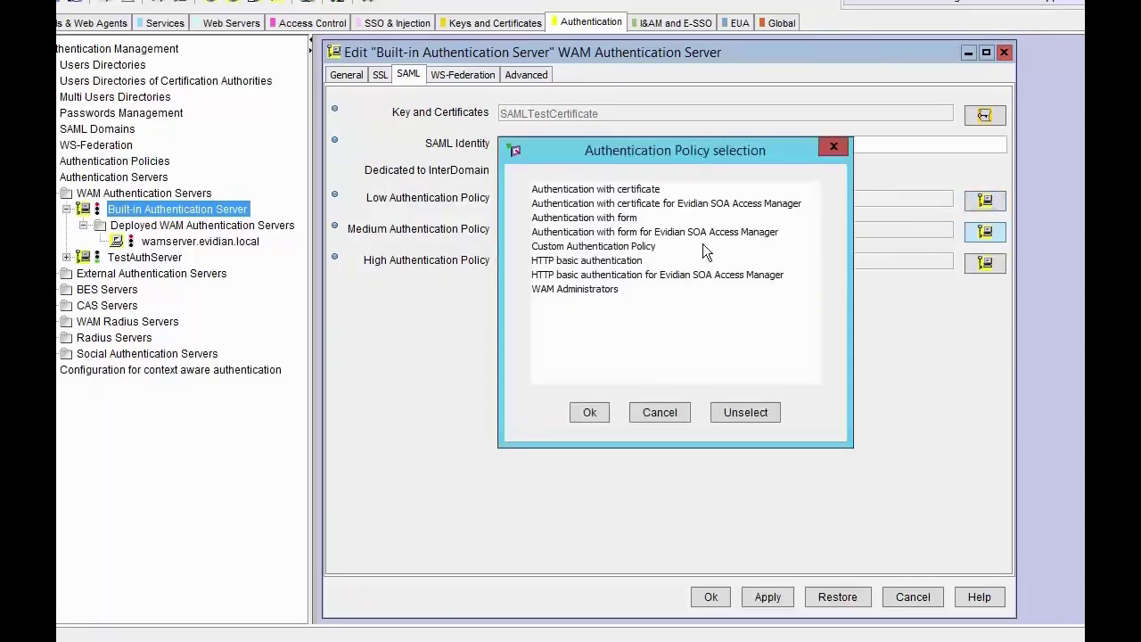
{"action": "left_click", "coordinate": [625, 247]}
{"action": "left_click", "coordinate": [591, 412]}
{"action": "left_click", "coordinate": [987, 264]}
{"action": "left_click", "coordinate": [629, 247]}
{"action": "left_click", "coordinate": [592, 412]}
{"action": "left_click", "coordinate": [716, 598]}
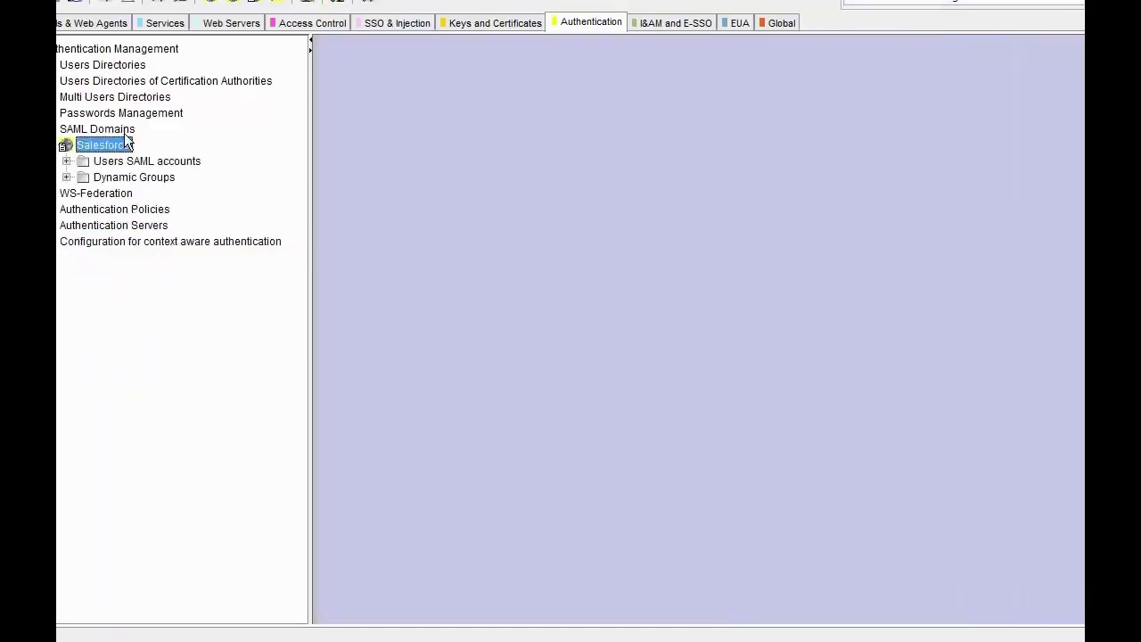
Examine the Salesforce SAML domain's general settings and its remote service provider metadata
{"action": "right_click", "coordinate": [124, 133]}
{"action": "left_click", "coordinate": [96, 147]}
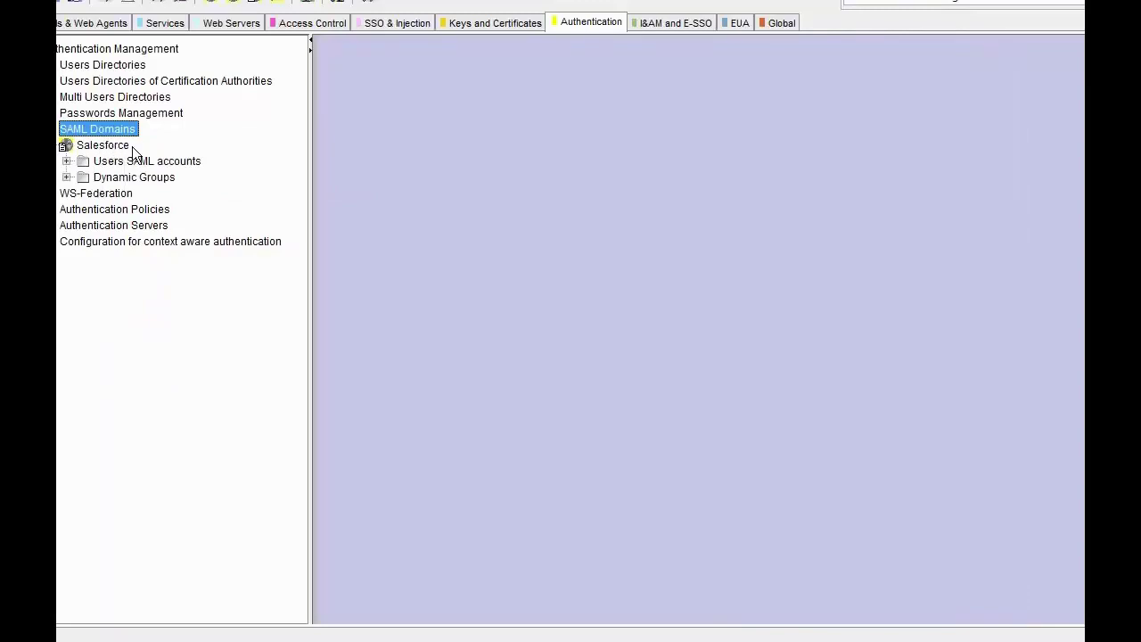
{"action": "right_click", "coordinate": [150, 145]}
{"action": "left_click", "coordinate": [166, 156]}
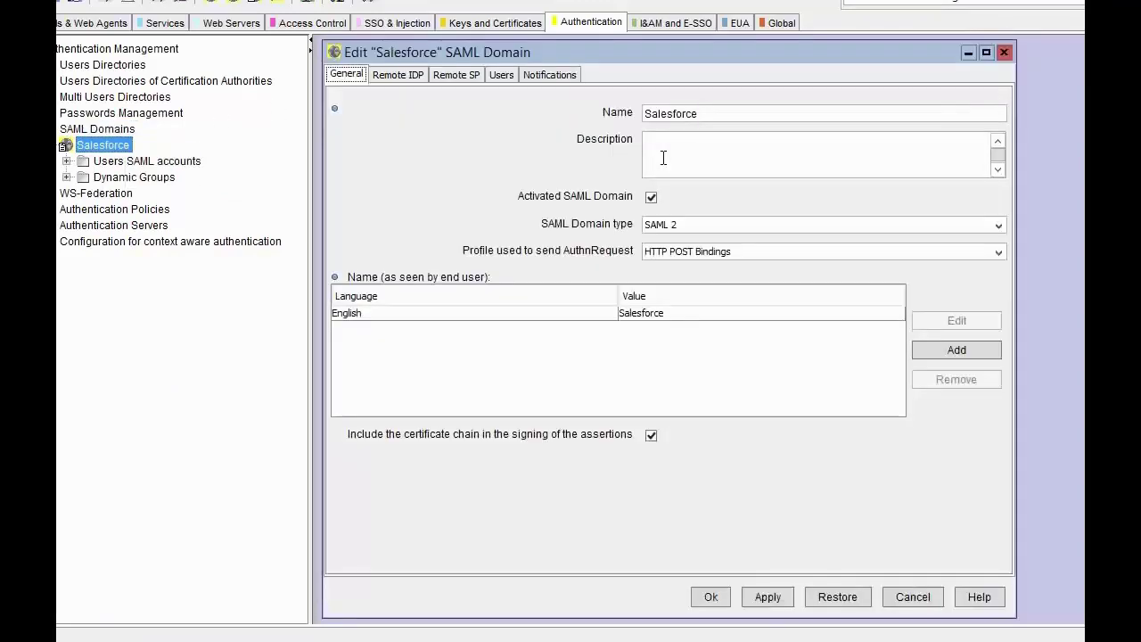
{"action": "left_click", "coordinate": [456, 75]}
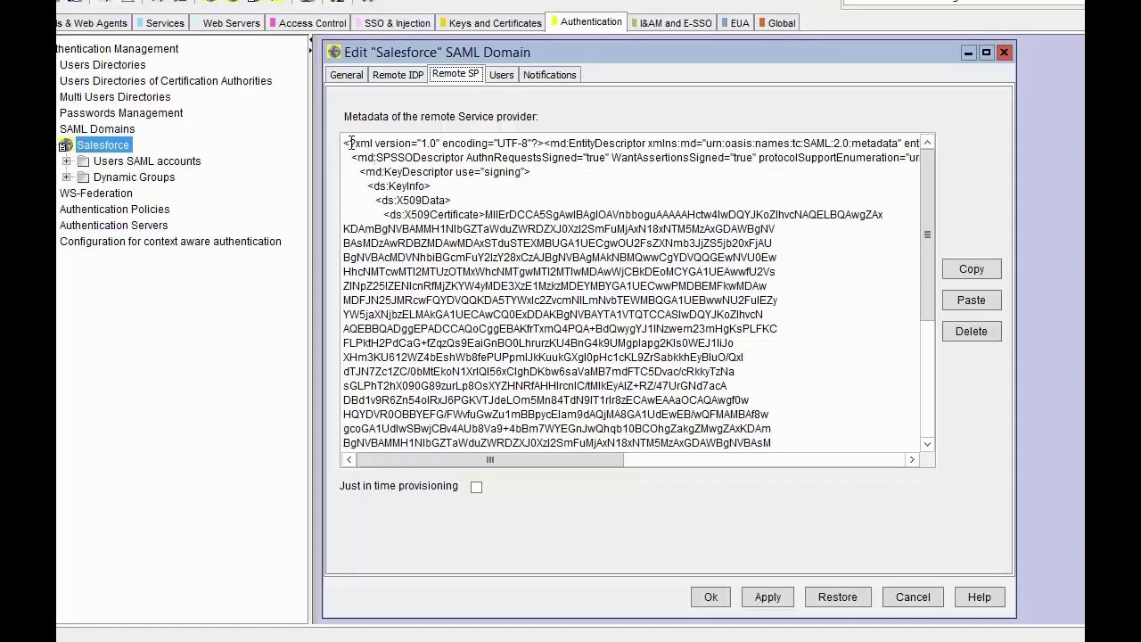
{"action": "left_click_drag", "start_coordinate": [346, 142], "coordinate": [847, 522]}
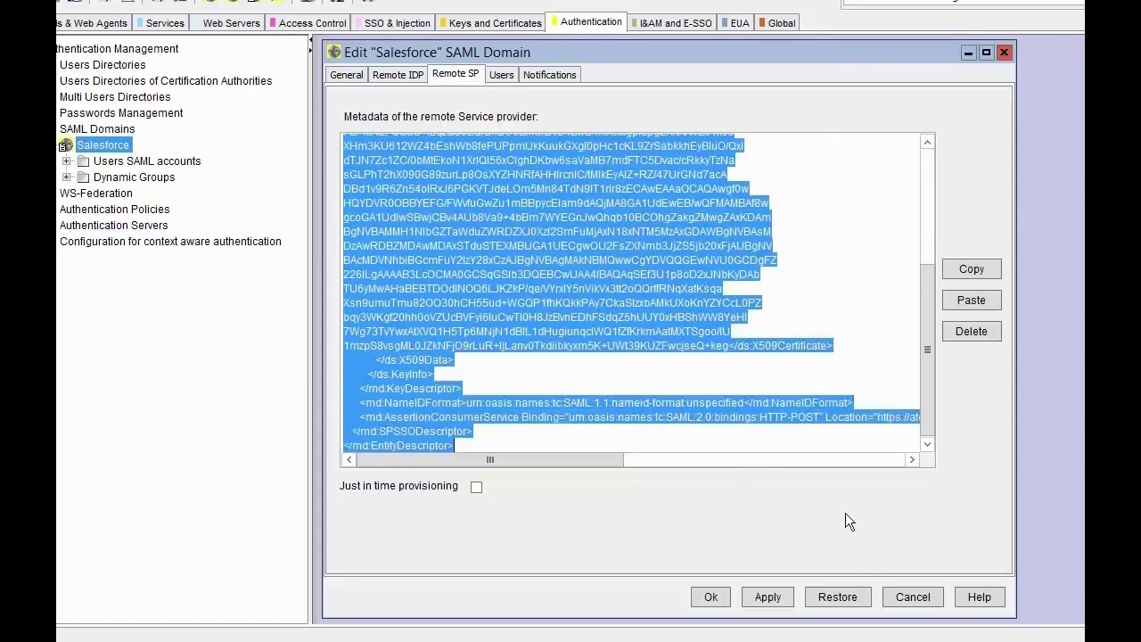
{"action": "scroll", "coordinate": [688, 363], "scroll_direction": "up", "scroll_amount": 5}
{"action": "left_click", "coordinate": [664, 203]}
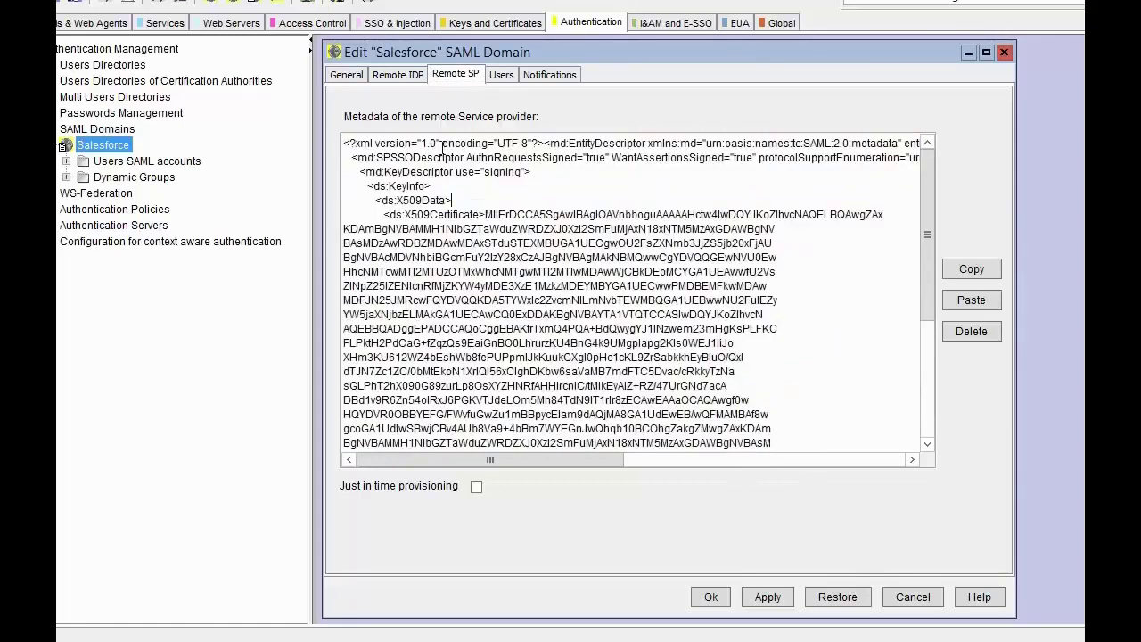
{"action": "left_click", "coordinate": [346, 78]}
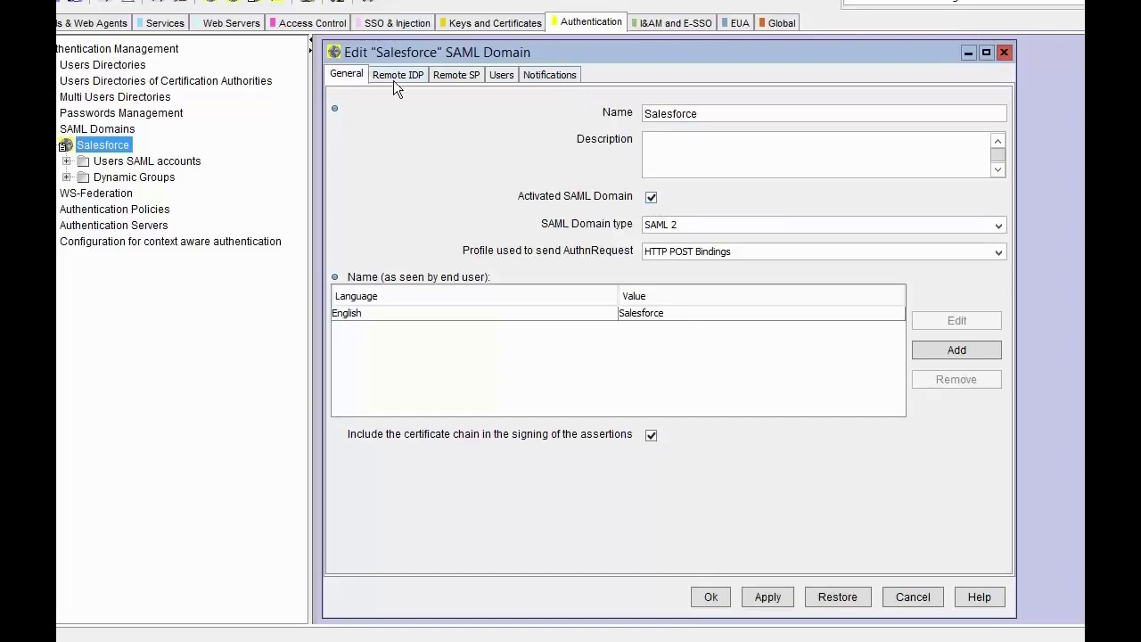
{"action": "left_click", "coordinate": [463, 75]}
{"action": "left_click", "coordinate": [711, 596]}
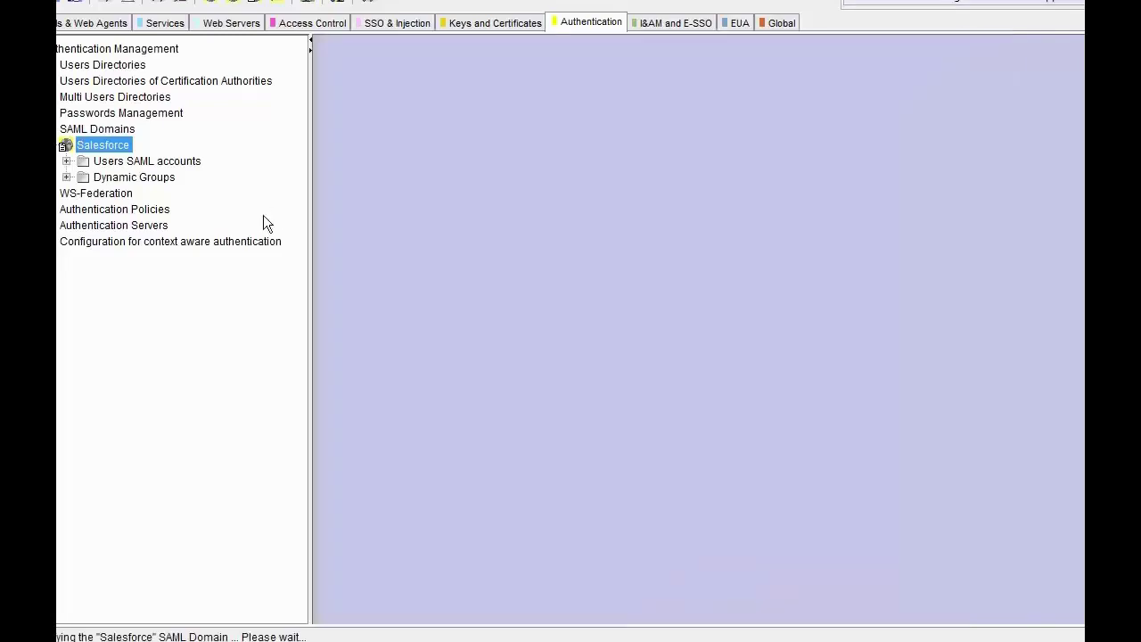
Review the general settings of Custom Authentication Policy, including its injection data base, and close the policy
{"action": "double_click", "coordinate": [126, 128]}
{"action": "double_click", "coordinate": [129, 161]}
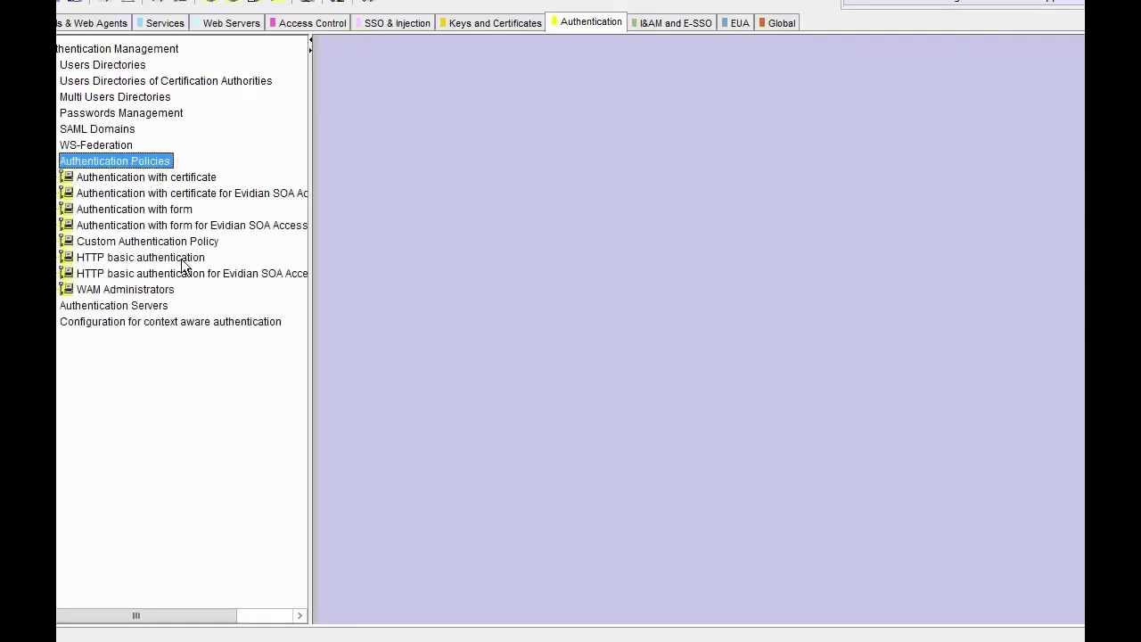
{"action": "right_click", "coordinate": [216, 244]}
{"action": "left_click", "coordinate": [261, 257]}
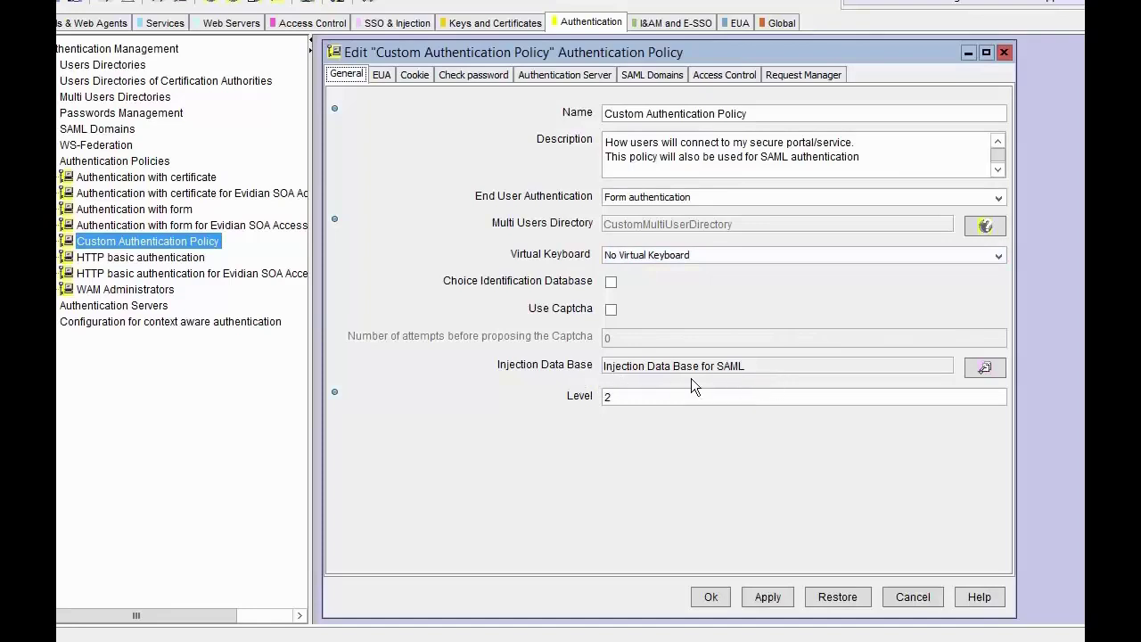
{"action": "left_click", "coordinate": [724, 596]}
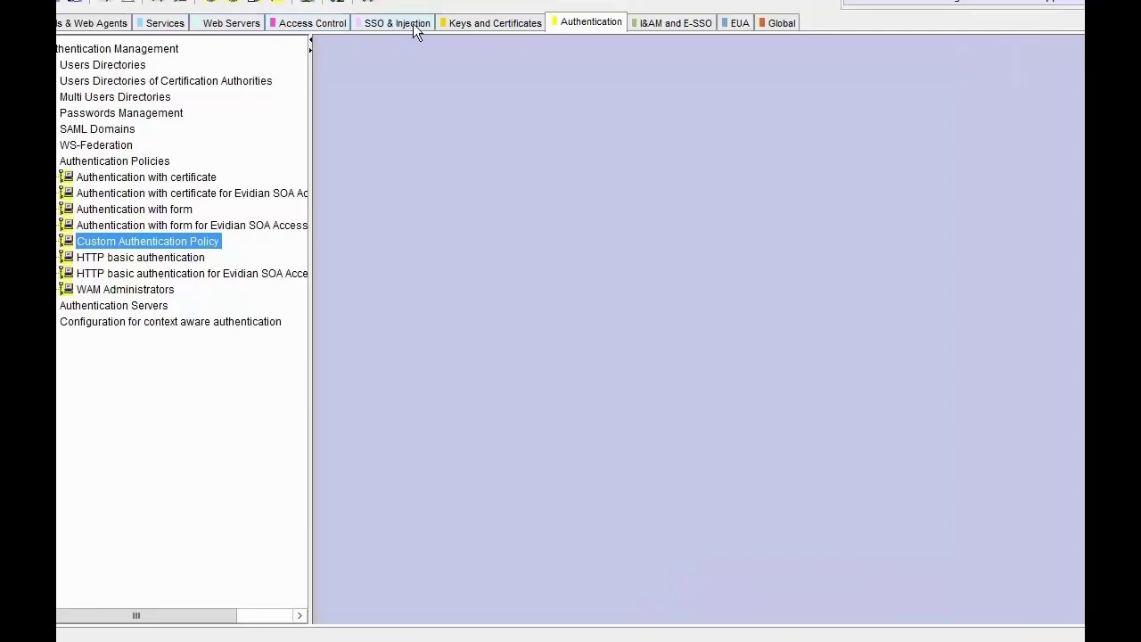
Create injection data named mail in the Injection Data Base for SAML, described as "User mail to be sent into SAML assertion"
{"action": "left_click", "coordinate": [398, 23]}
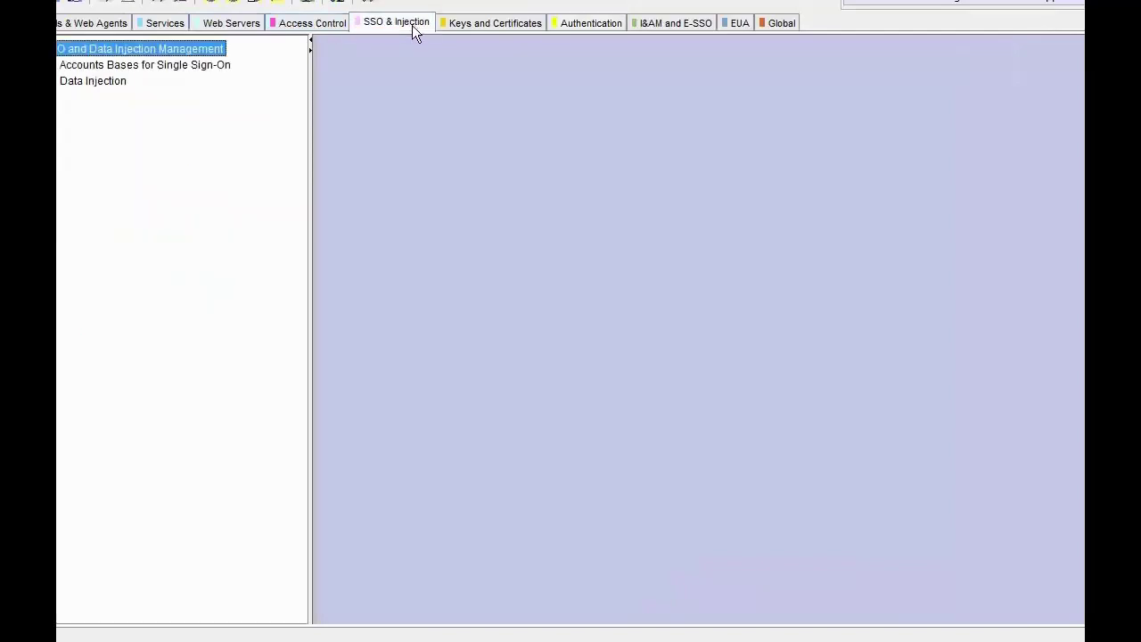
{"action": "double_click", "coordinate": [115, 82]}
{"action": "left_click", "coordinate": [212, 178]}
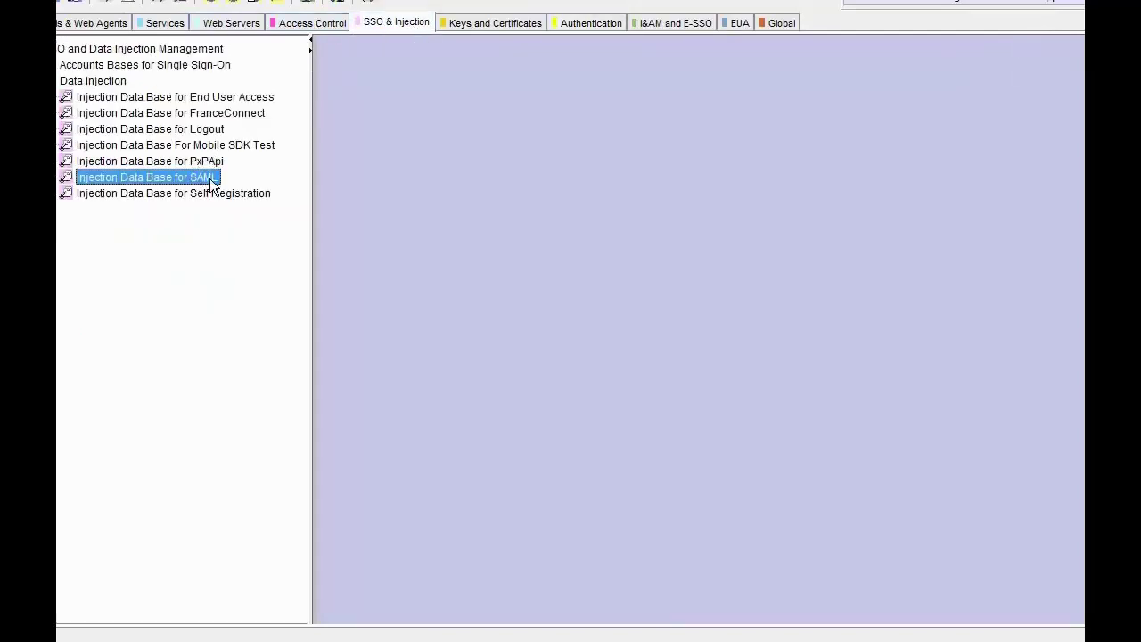
{"action": "right_click", "coordinate": [210, 176]}
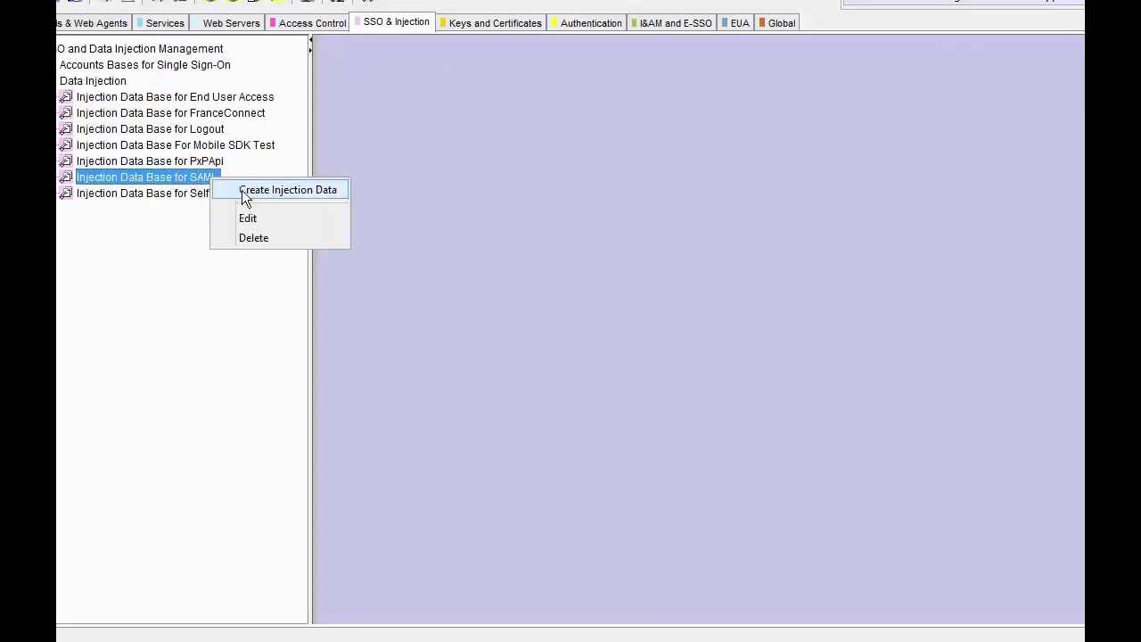
{"action": "left_click", "coordinate": [242, 190]}
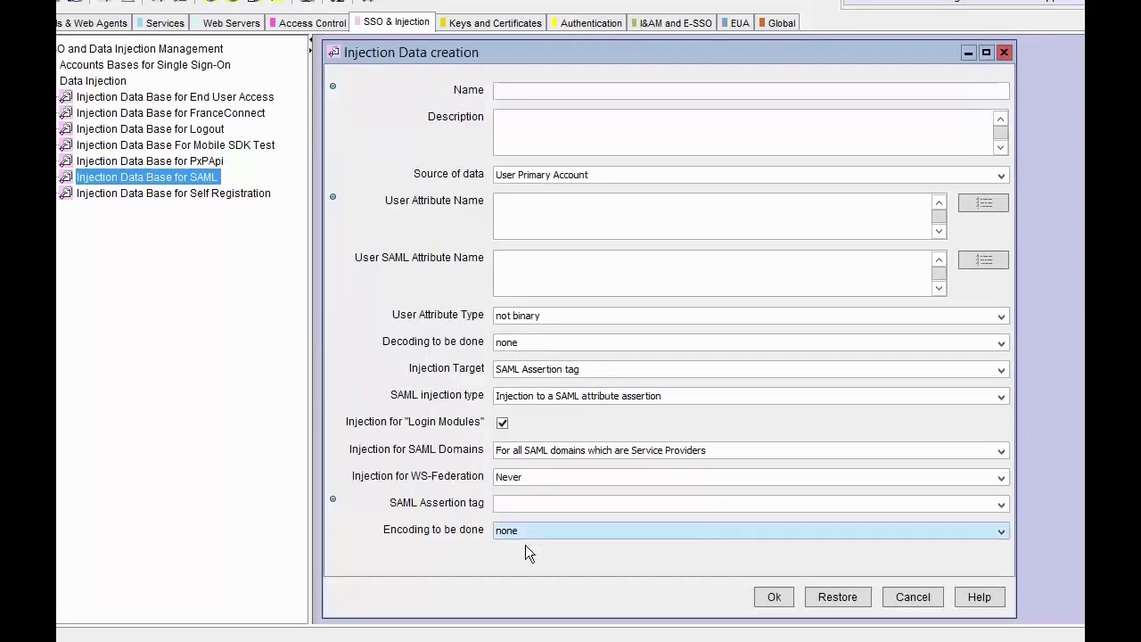
{"action": "type", "text": "m"}
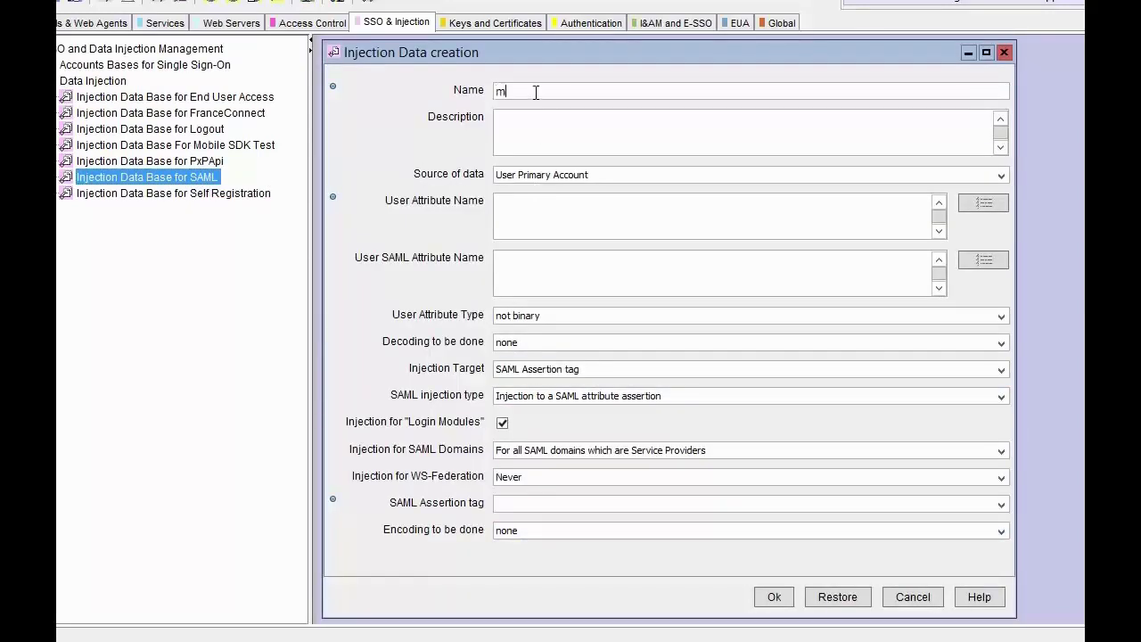
{"action": "type", "text": "ailUser "}
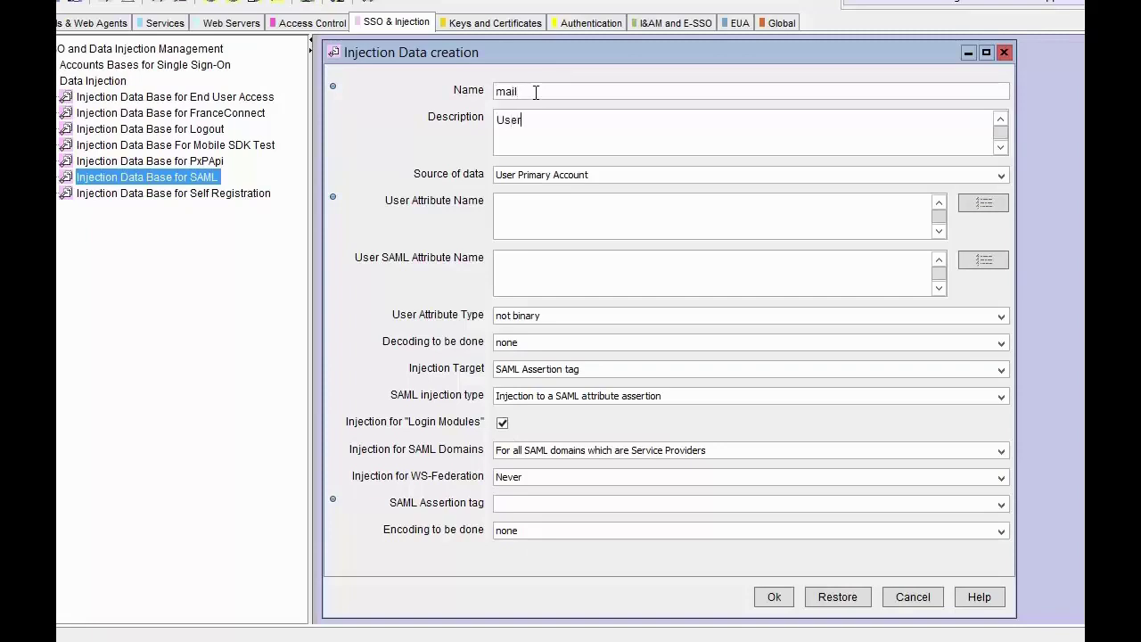
{"action": "type", "text": "mail to be sent into SAML assertion"}
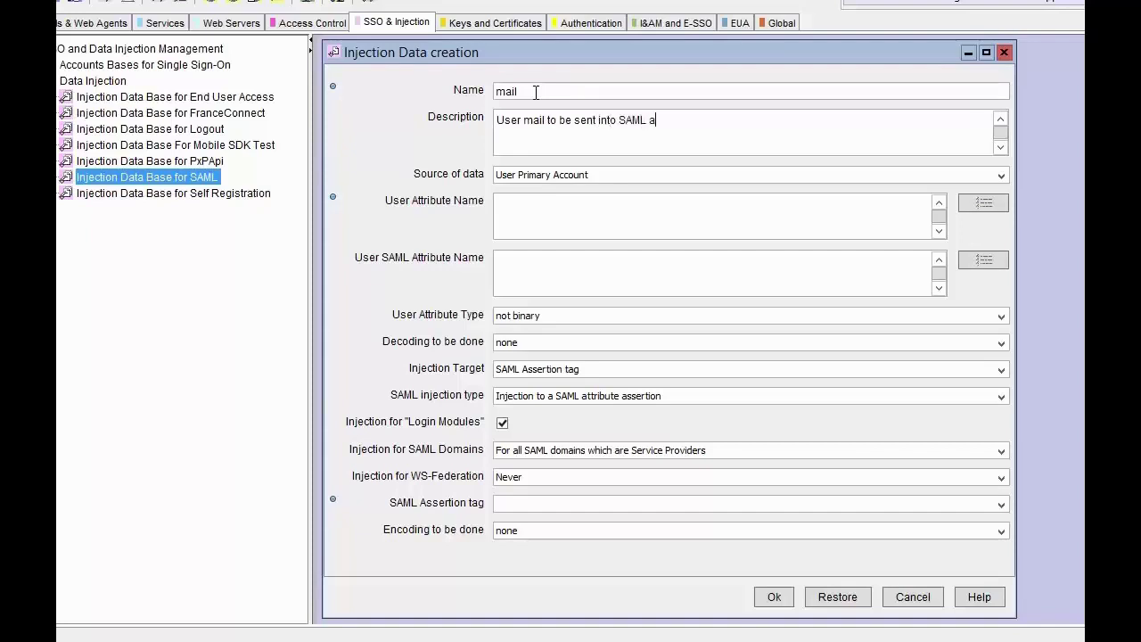
Set the injection data's user attribute name to mail and SAML injection type to Injection to the SAML NameId, and save it
{"action": "left_click", "coordinate": [540, 205]}
{"action": "type", "text": "mail"}
{"action": "left_click", "coordinate": [867, 393]}
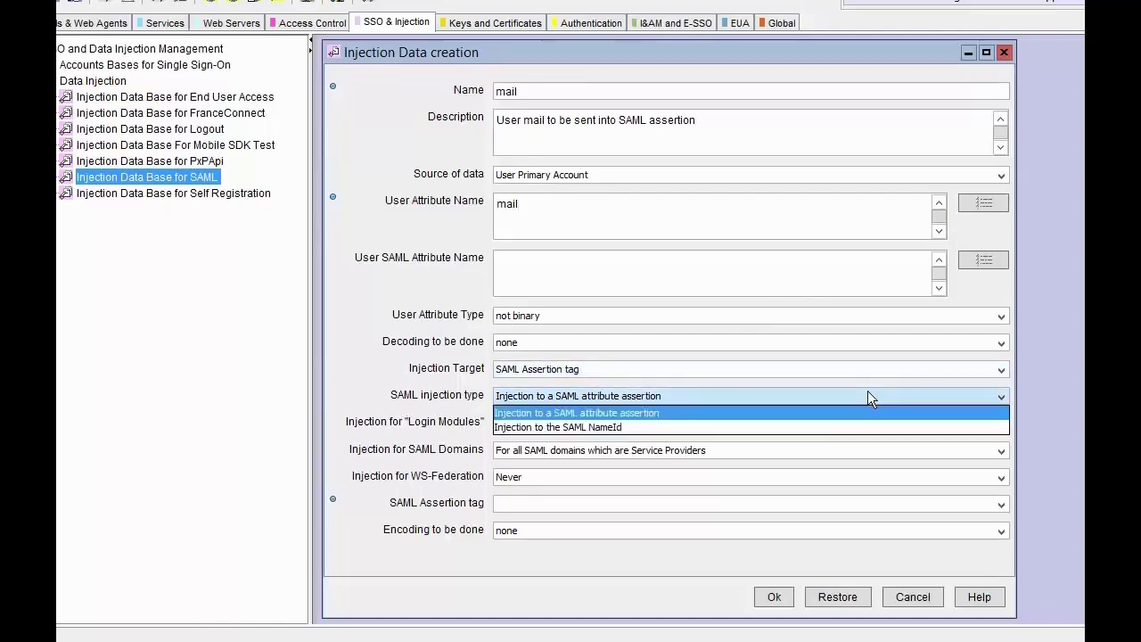
{"action": "left_click", "coordinate": [869, 425]}
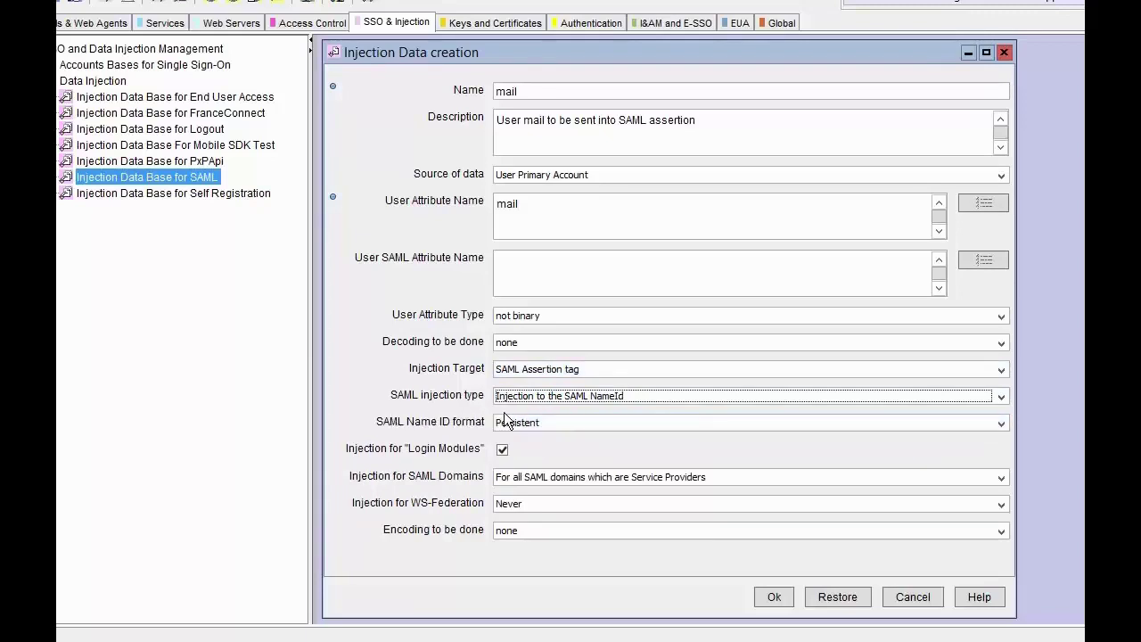
{"action": "left_click", "coordinate": [774, 598]}
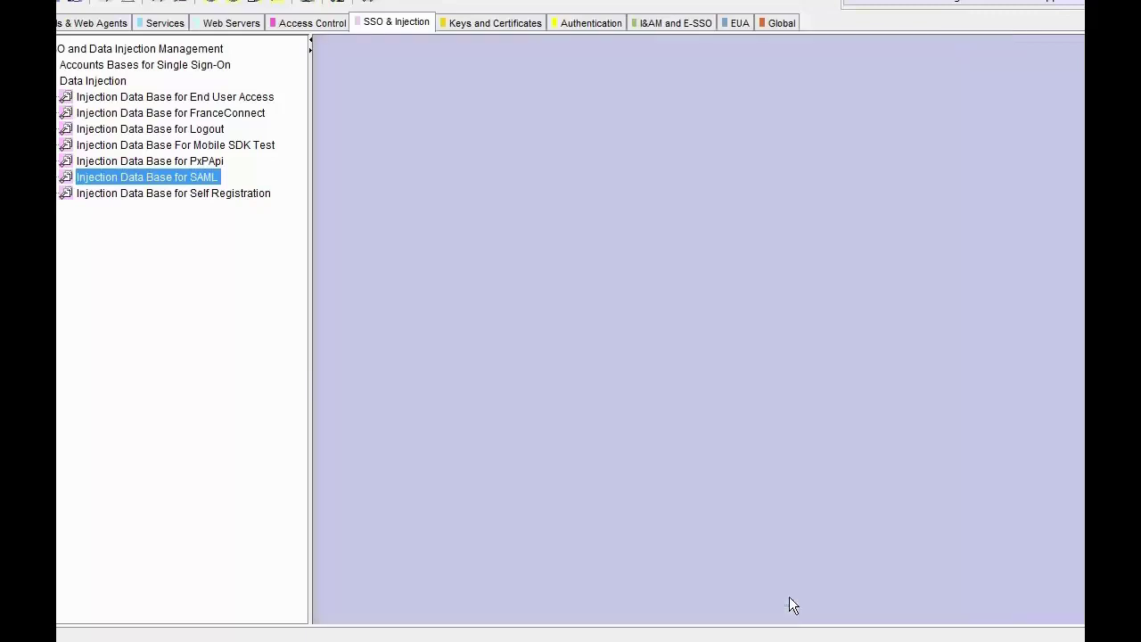
Return to the portals and web agents management and apply the updated WAM configuration
{"action": "double_click", "coordinate": [218, 173]}
{"action": "double_click", "coordinate": [183, 178]}
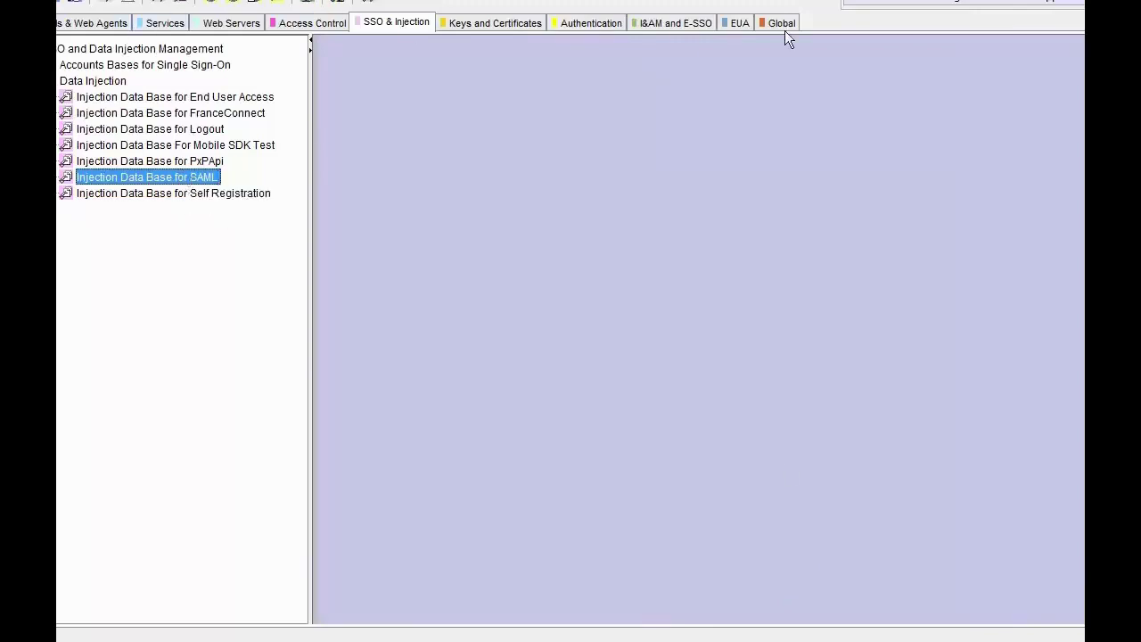
{"action": "left_click", "coordinate": [125, 24]}
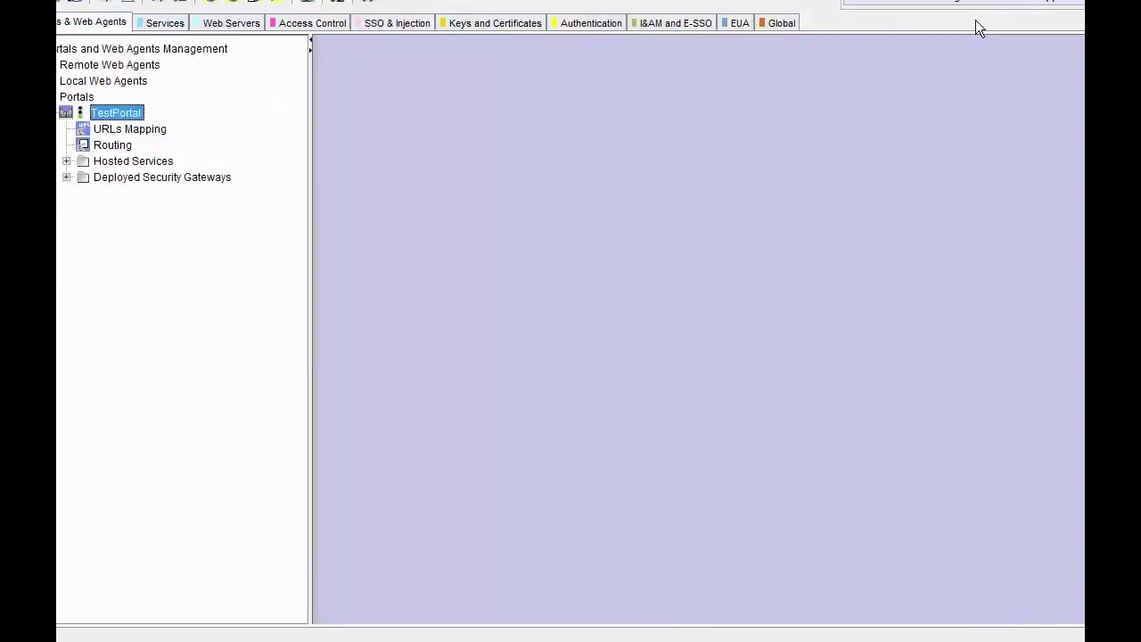
{"action": "left_click", "coordinate": [976, 22]}
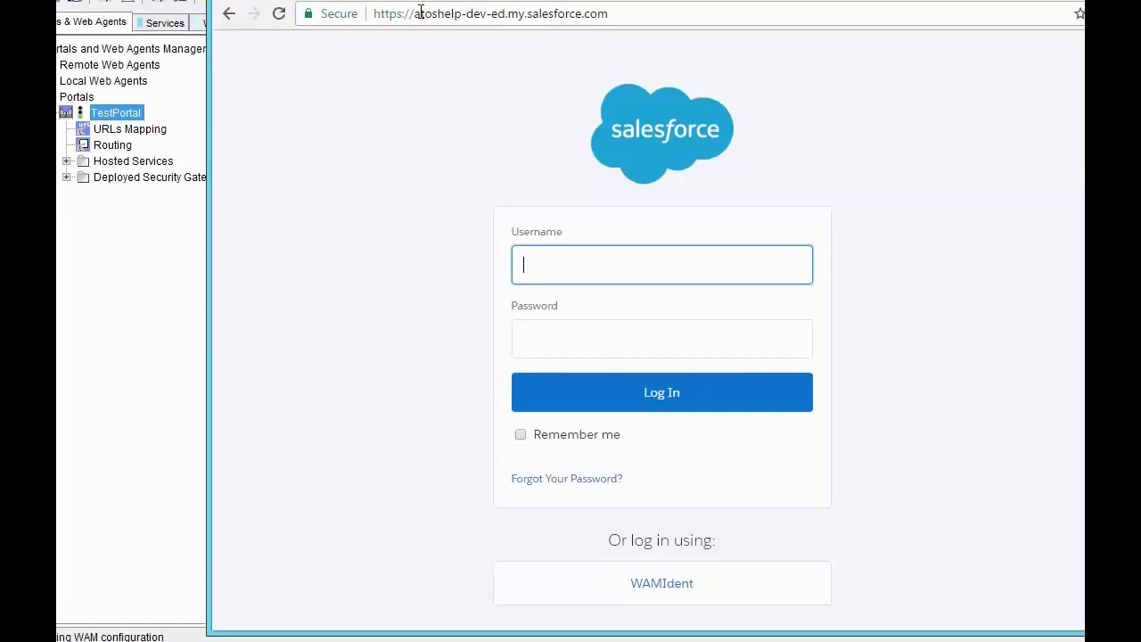
In the browser, start logging in to atoshelp-dev-ed.my.salesforce.com through the WAMIdent identity provider
{"action": "left_click", "coordinate": [676, 11]}
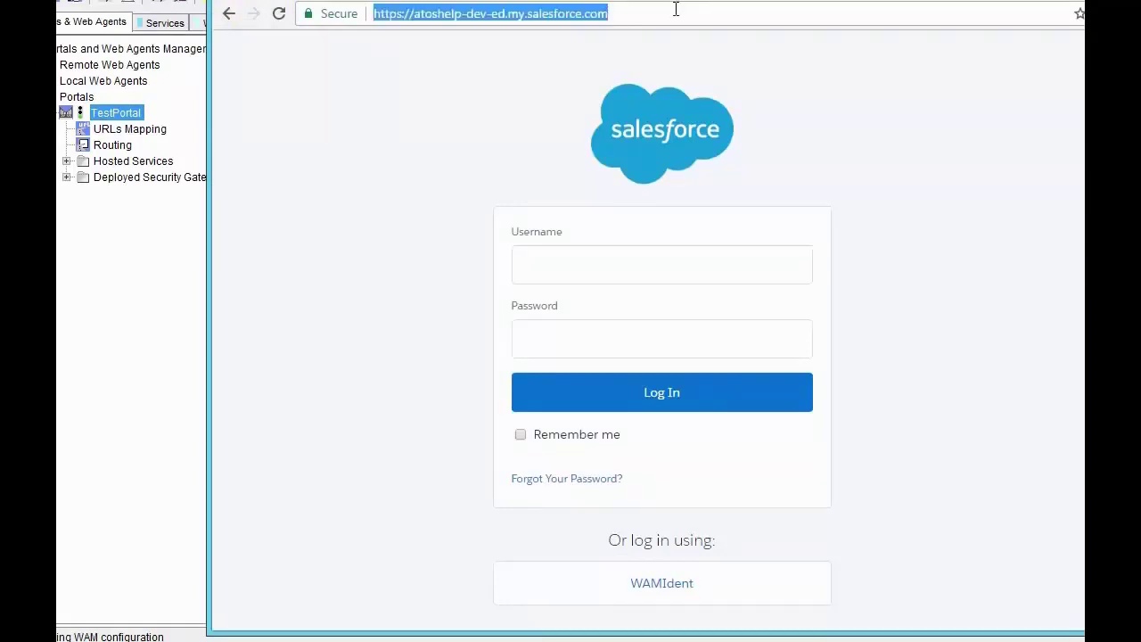
{"action": "left_click_drag", "start_coordinate": [676, 11], "coordinate": [278, 16]}
{"action": "left_click", "coordinate": [501, 78]}
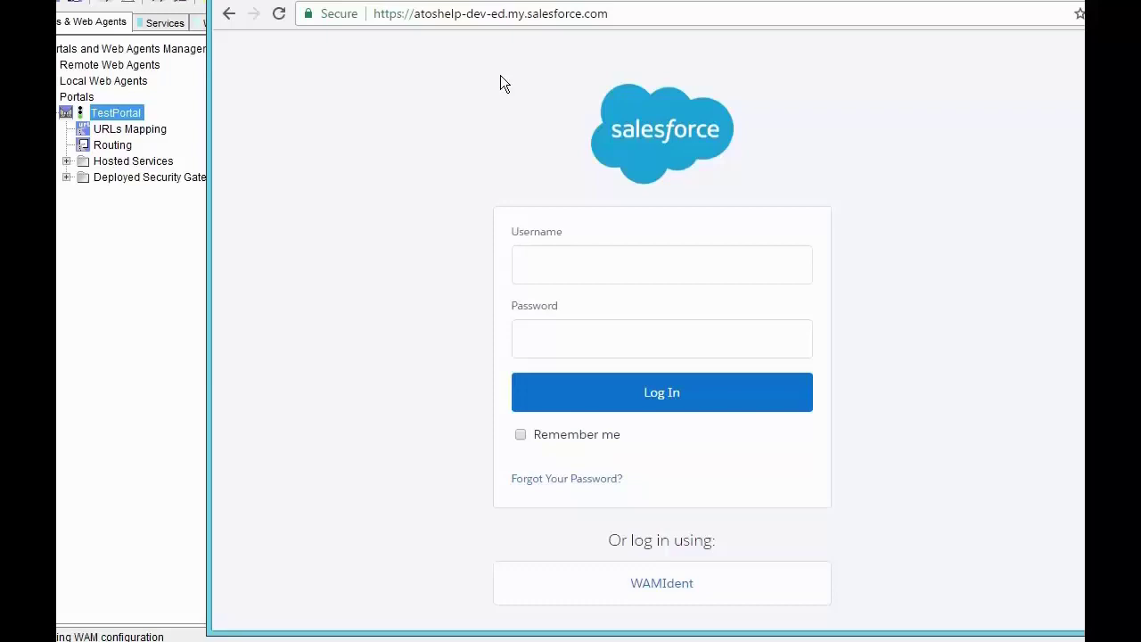
{"action": "scroll", "coordinate": [463, 464], "scroll_direction": "down", "scroll_amount": 1}
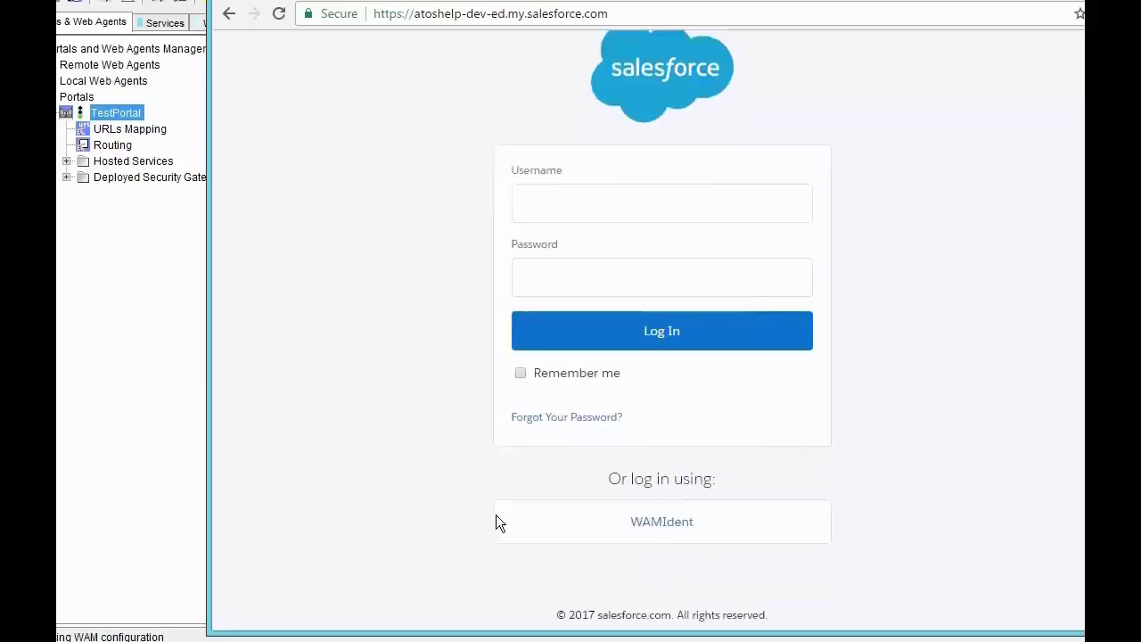
{"action": "left_click", "coordinate": [653, 215]}
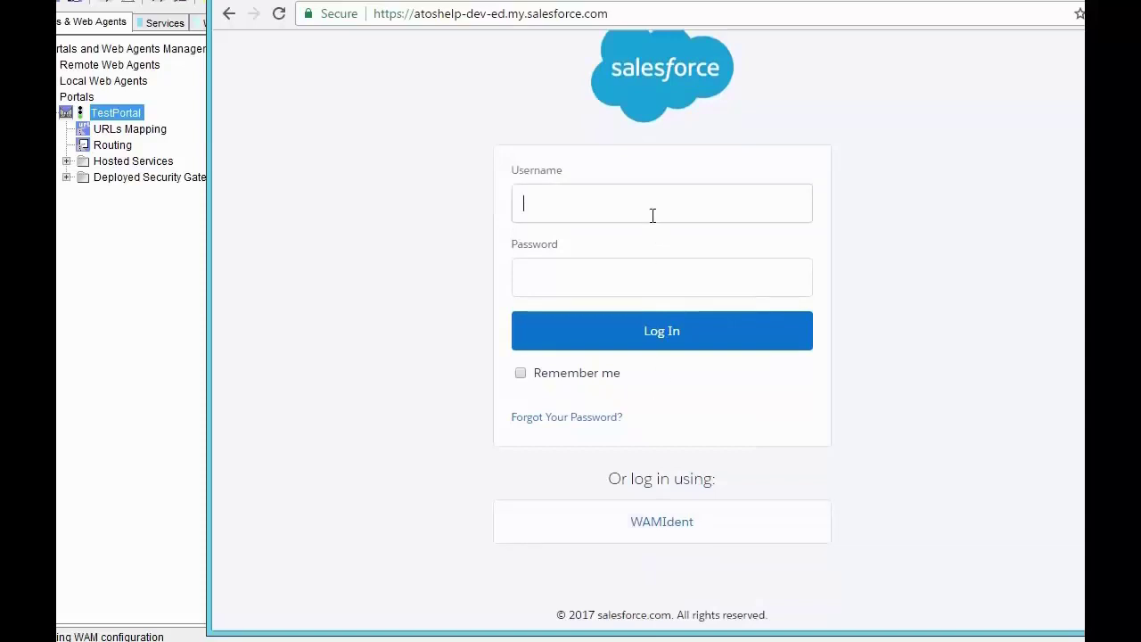
{"action": "left_click", "coordinate": [663, 280]}
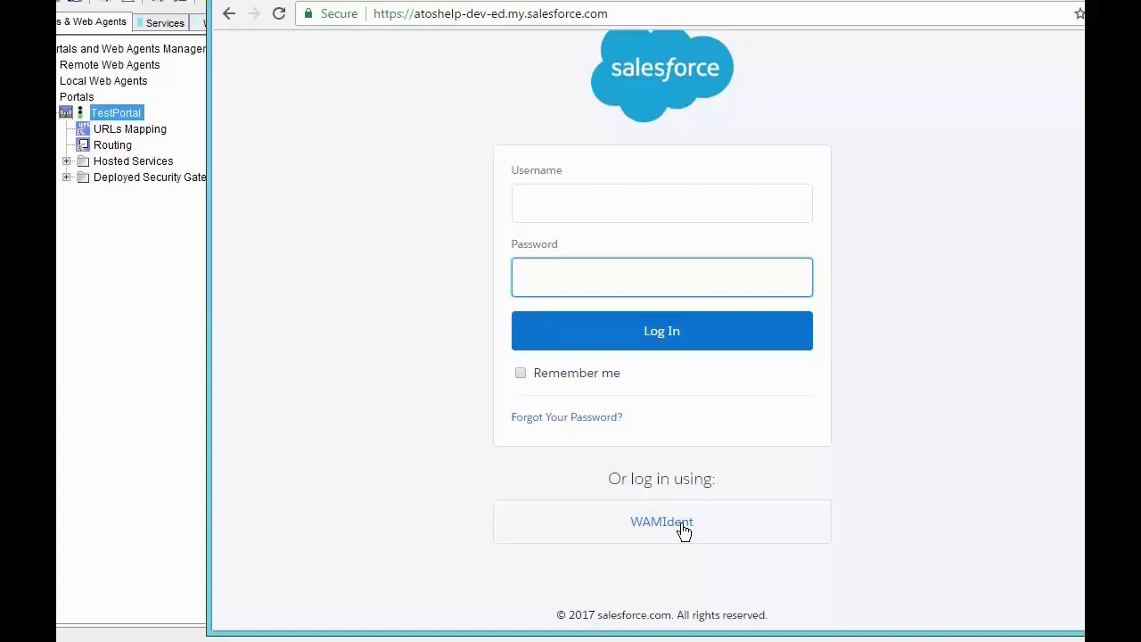
{"action": "left_click", "coordinate": [682, 528]}
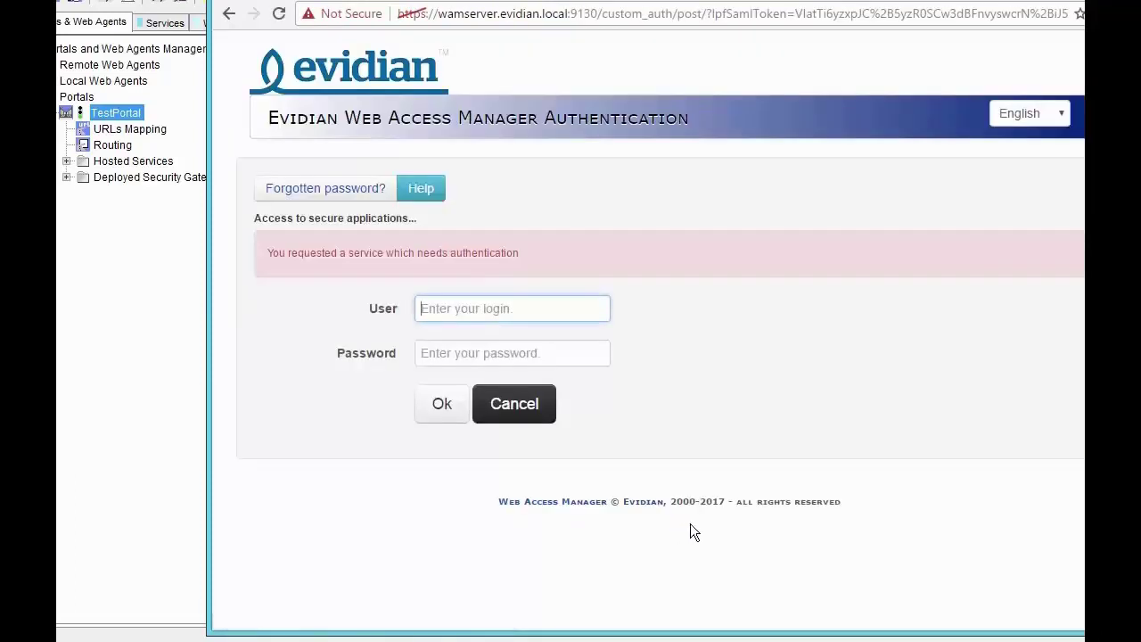
Sign in on the Evidian Web Access Manager authentication form with the test user's login and password
{"action": "left_click_drag", "start_coordinate": [600, 13], "coordinate": [347, 13]}
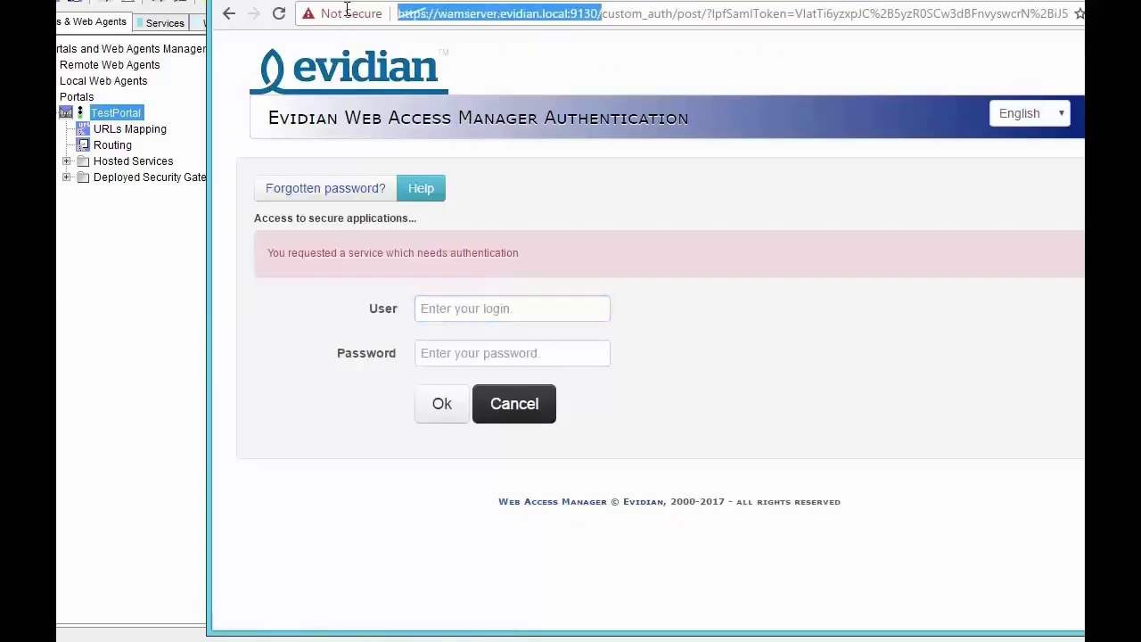
{"action": "left_click", "coordinate": [534, 308]}
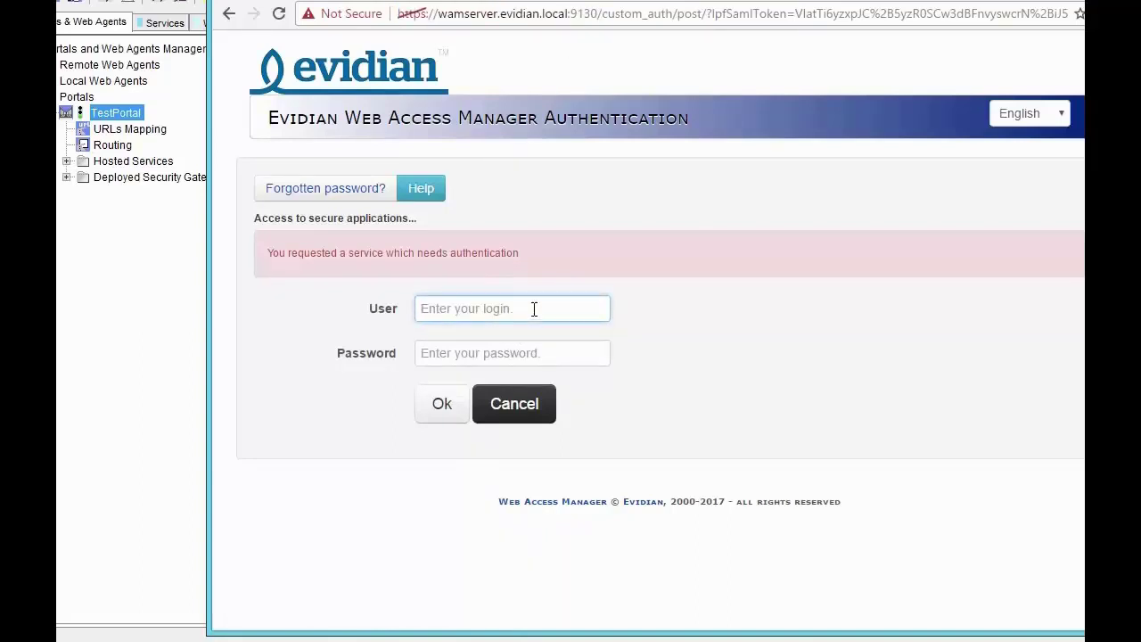
{"action": "type", "text": "smith"}
{"action": "key", "text": "Tab"}
{"action": "type", "text": "•••••"}
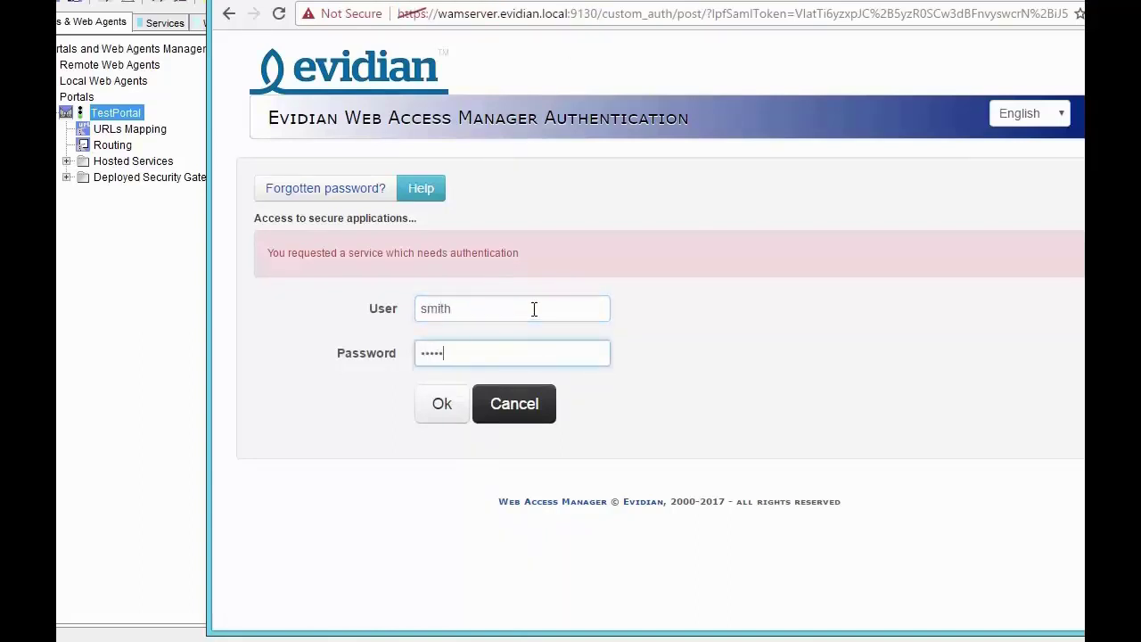
{"action": "type", "text": "•"}
{"action": "left_click", "coordinate": [445, 411]}
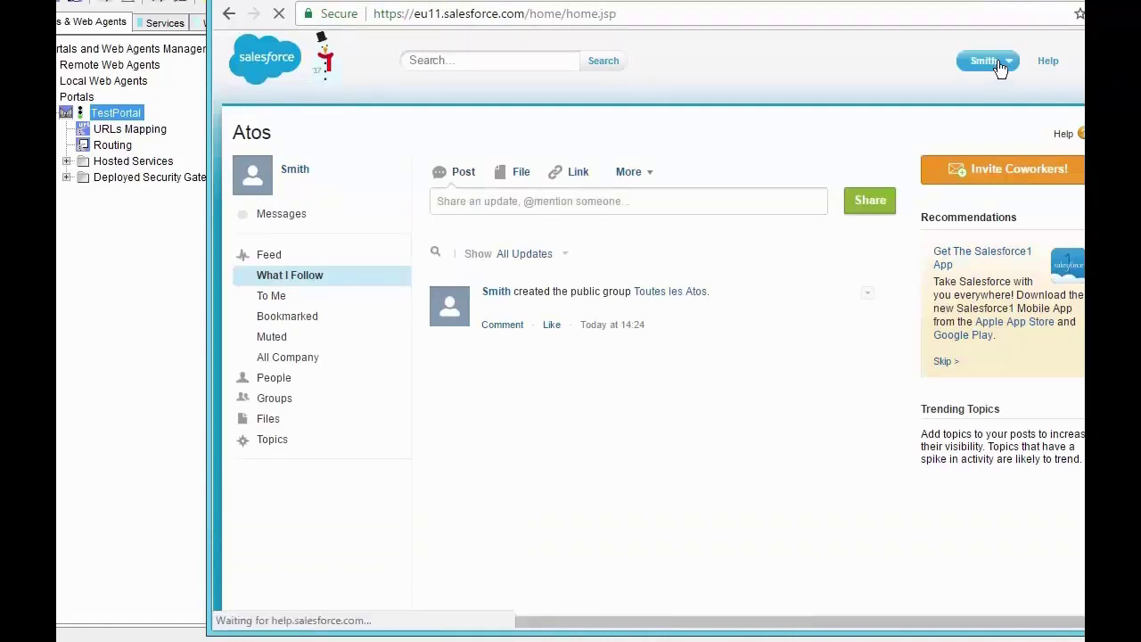
Check the signed-in user's menu on the Salesforce home page and reload the home page
{"action": "left_click", "coordinate": [1001, 64]}
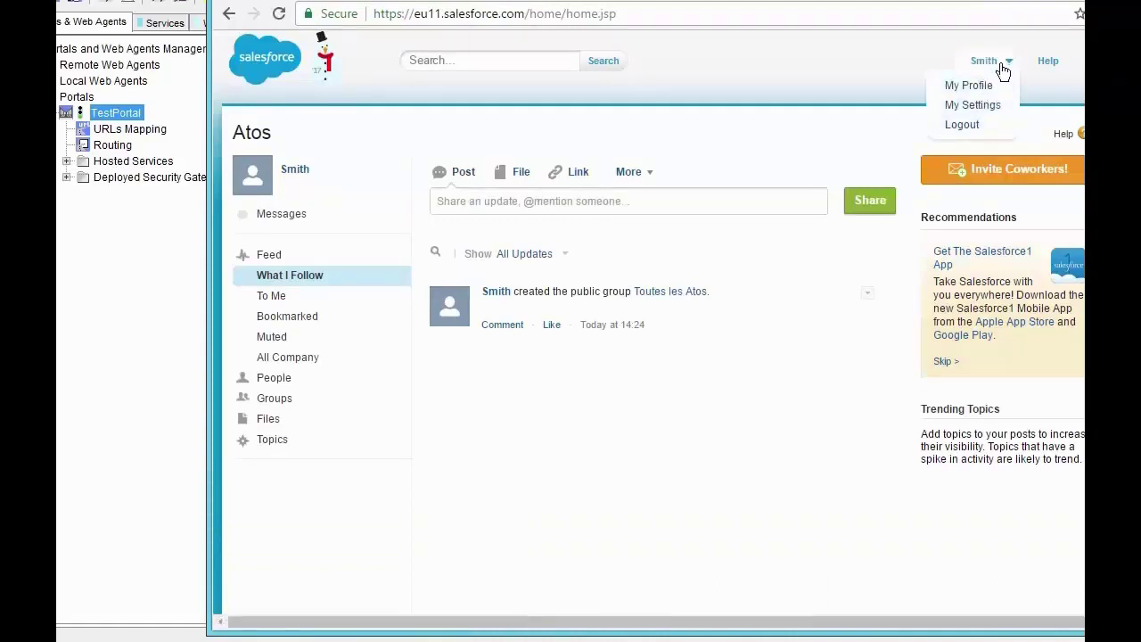
{"action": "left_click", "coordinate": [1001, 64]}
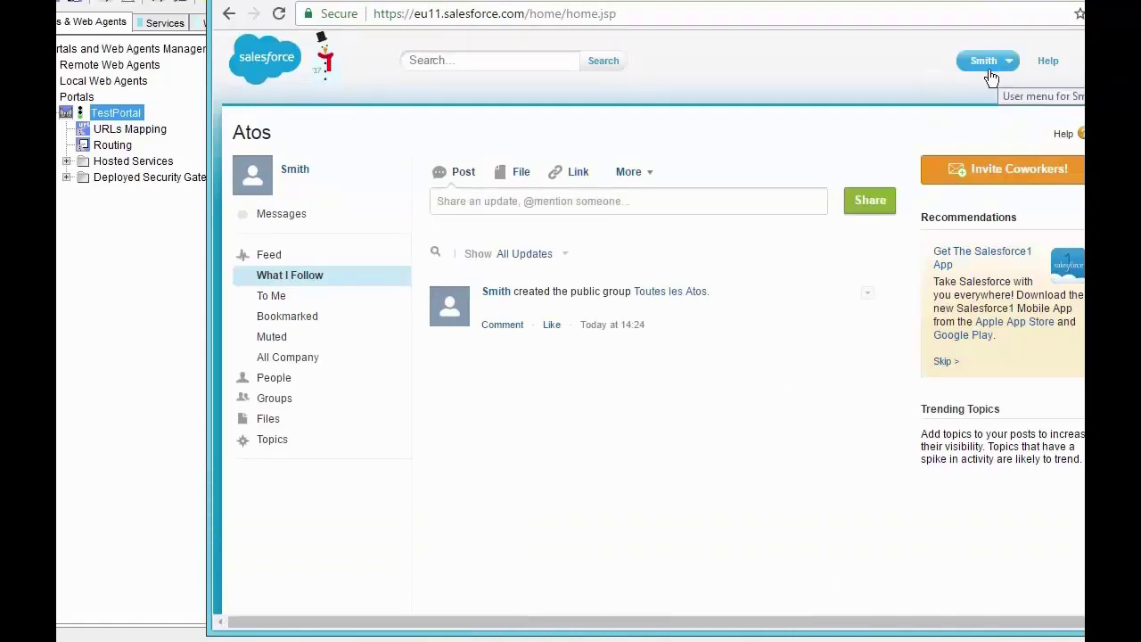
{"action": "left_click", "coordinate": [990, 73]}
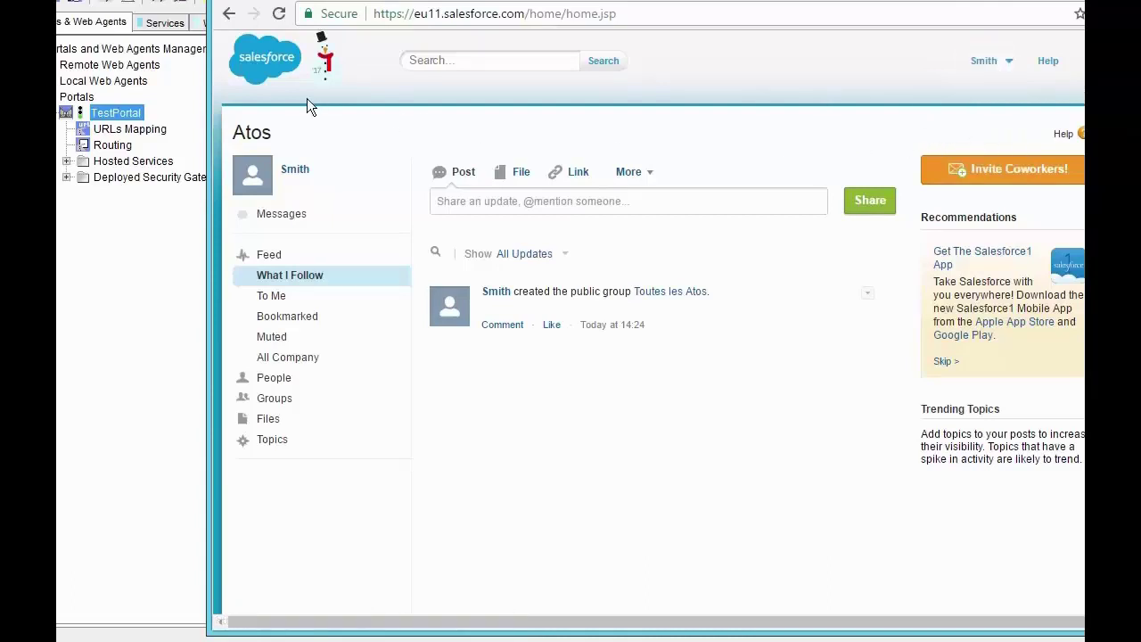
{"action": "left_click", "coordinate": [280, 82]}
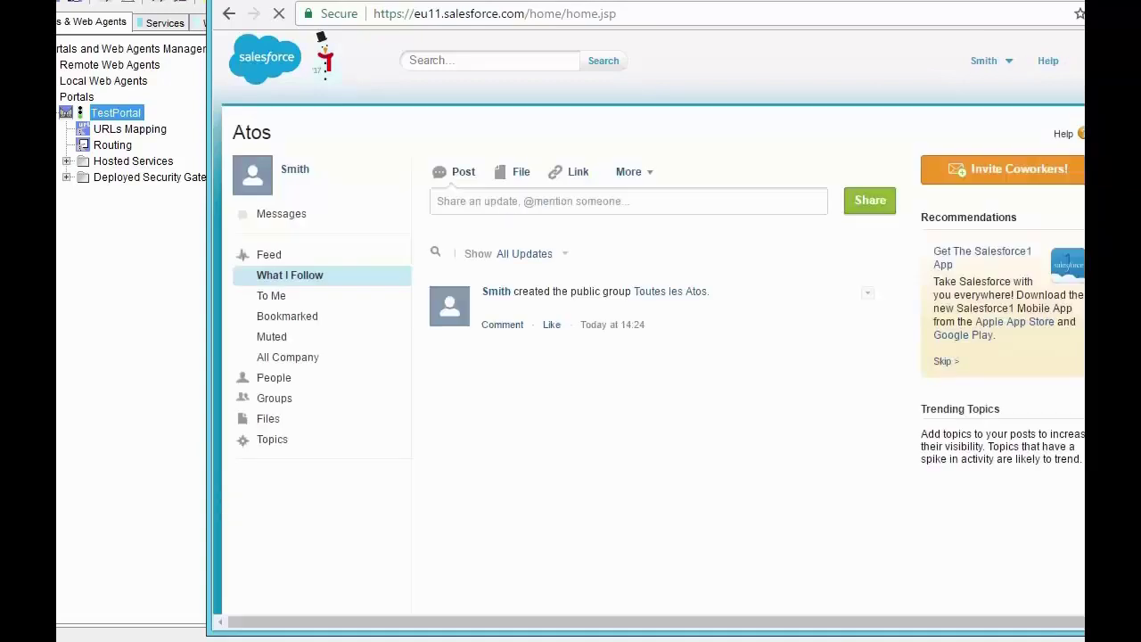